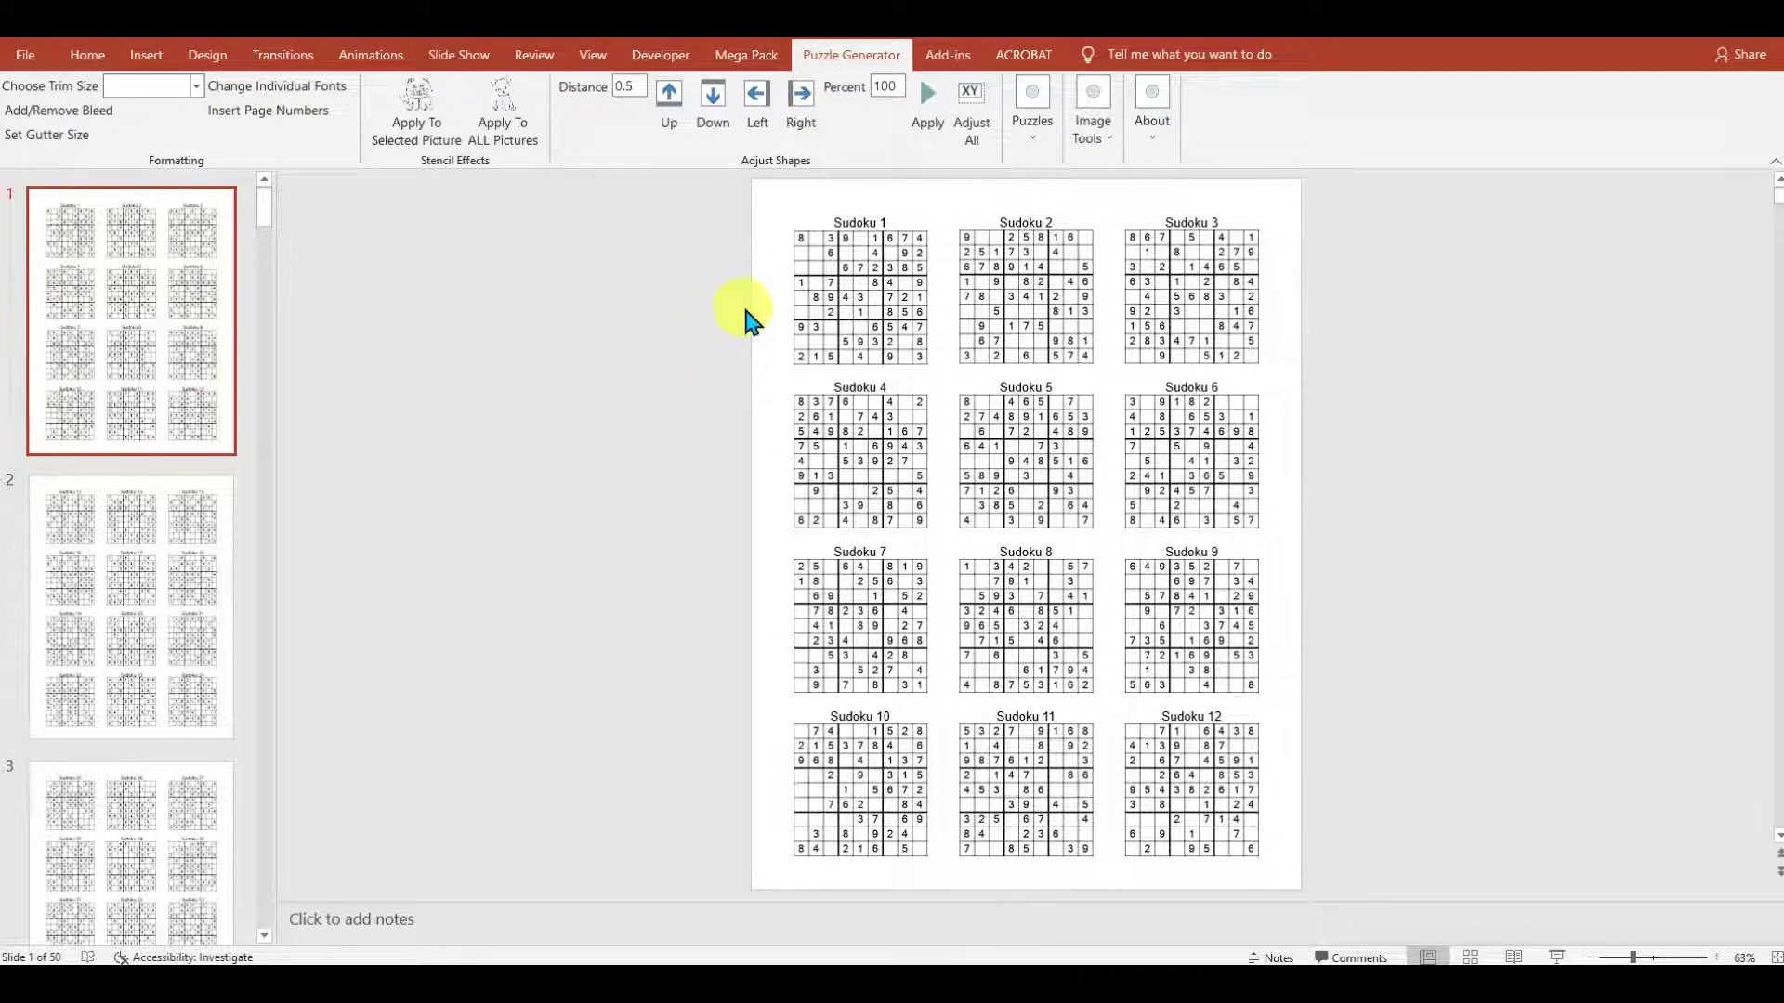
# - Nudge the Sudoku 1 grid picture slightly upward beneath its title
pyautogui.moveTo(869, 275)
pyautogui.mouseDown()
pyautogui.moveTo(849, 293)
pyautogui.moveTo(856, 278)
pyautogui.mouseUp()
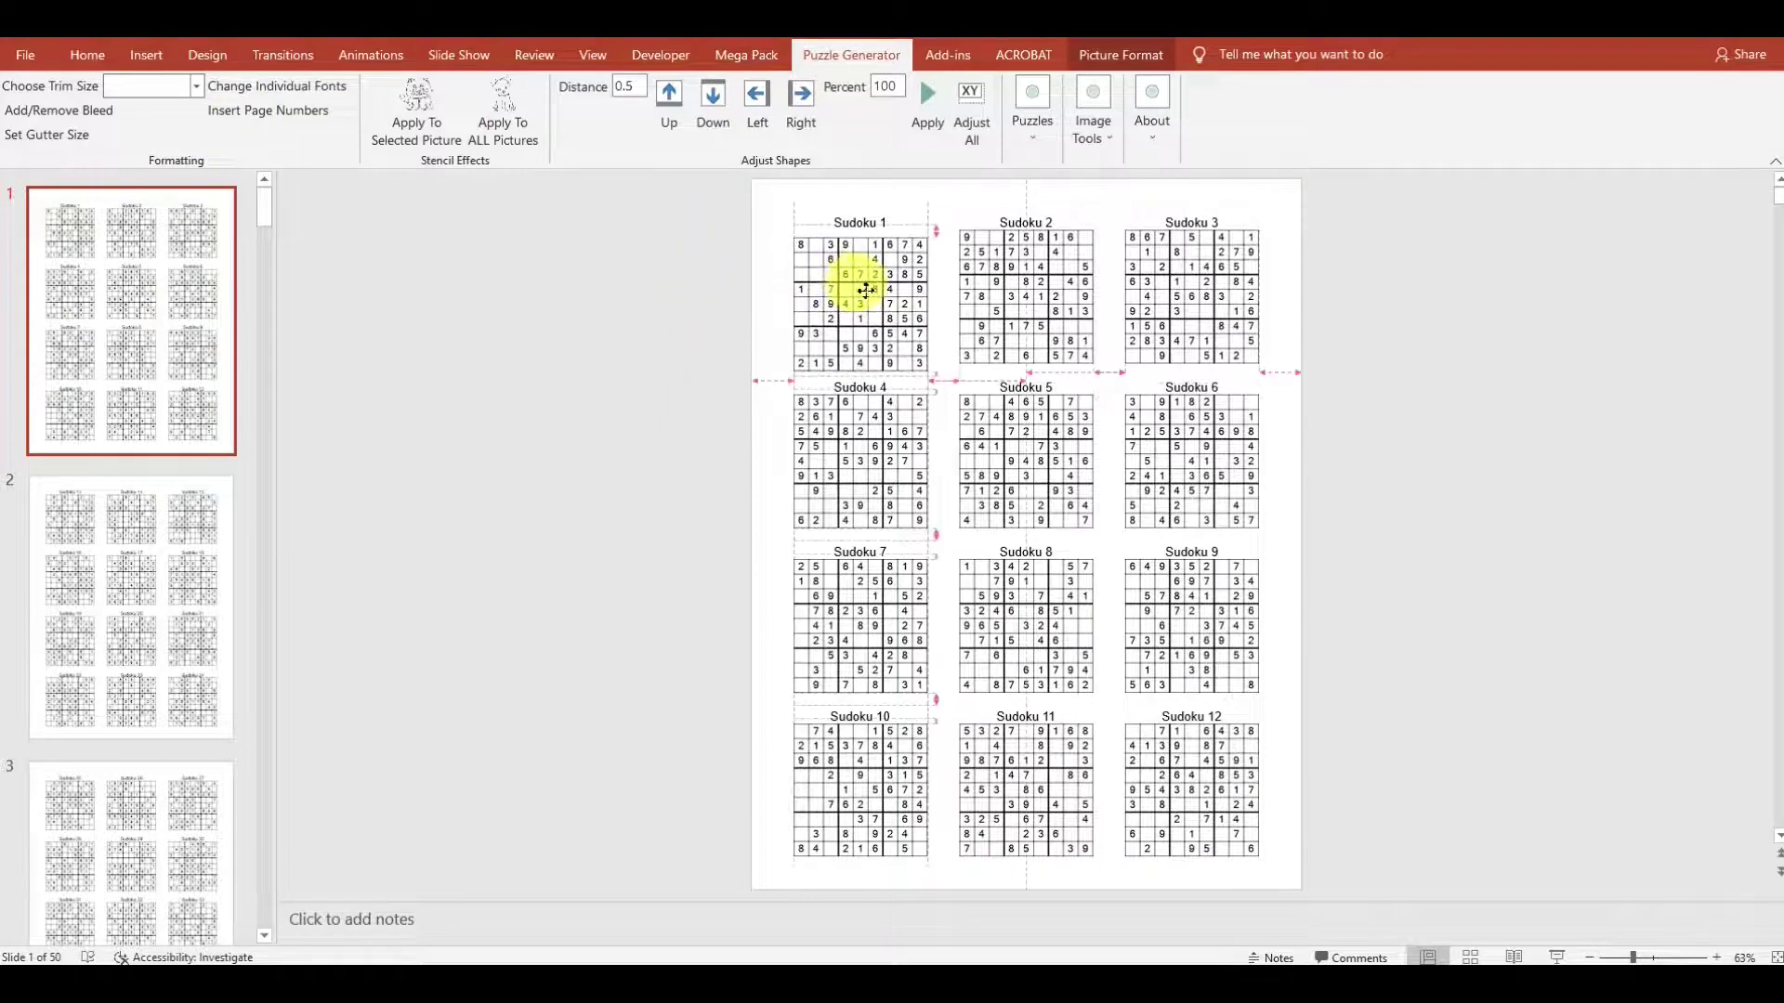
pyautogui.click(818, 224)
pyautogui.click(857, 278)
pyautogui.moveTo(856, 278); pyautogui.dragTo(859, 262)
# - Start the Sudoku generator with Add Game explanation ticked and continue to grid settings
pyautogui.click(1023, 56)
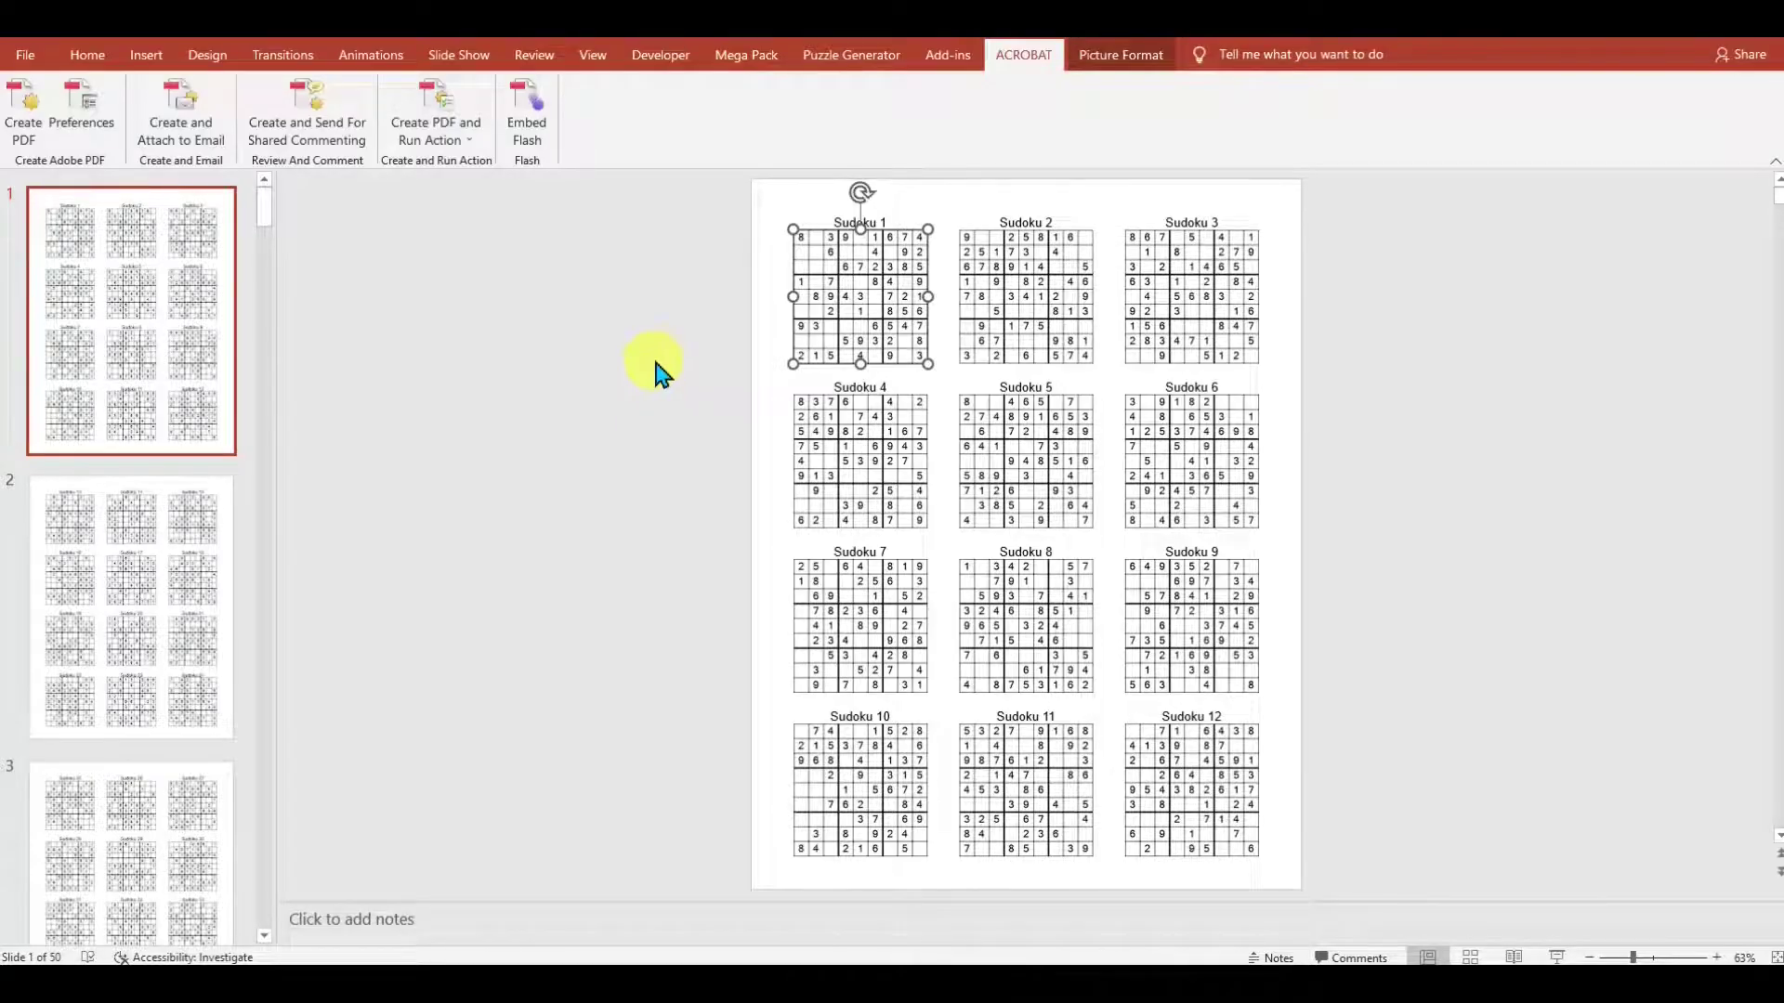
pyautogui.click(849, 57)
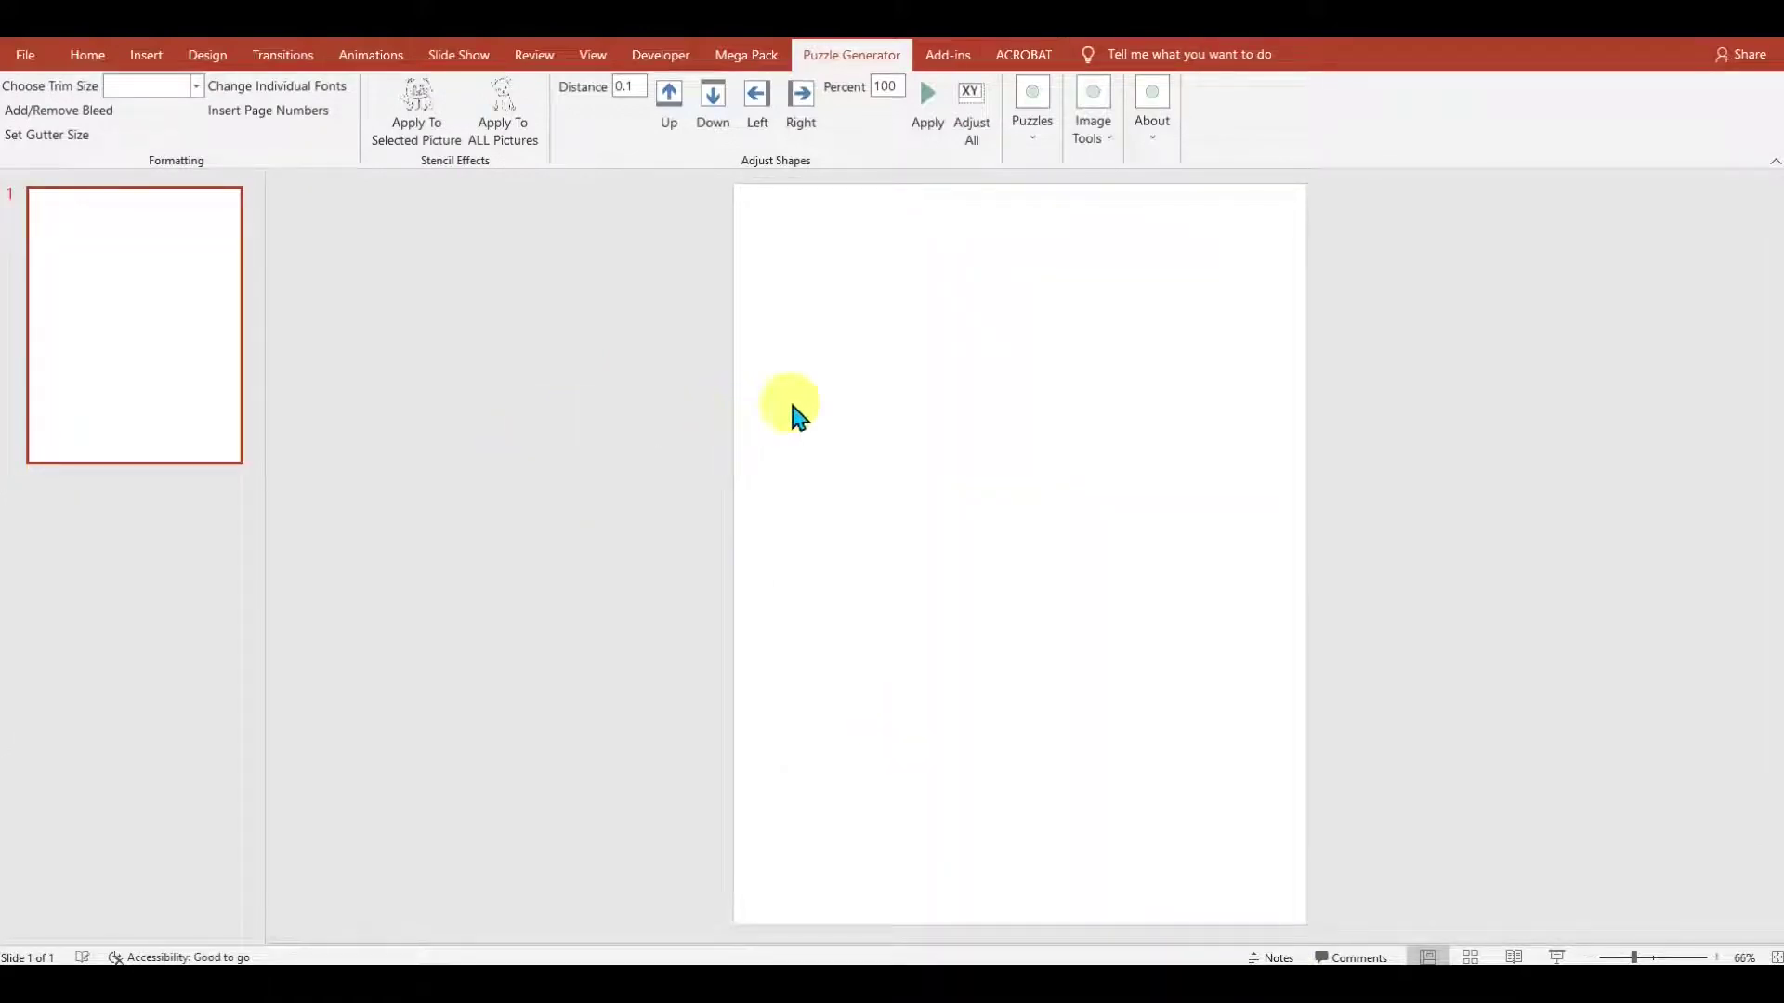
pyautogui.click(1033, 140)
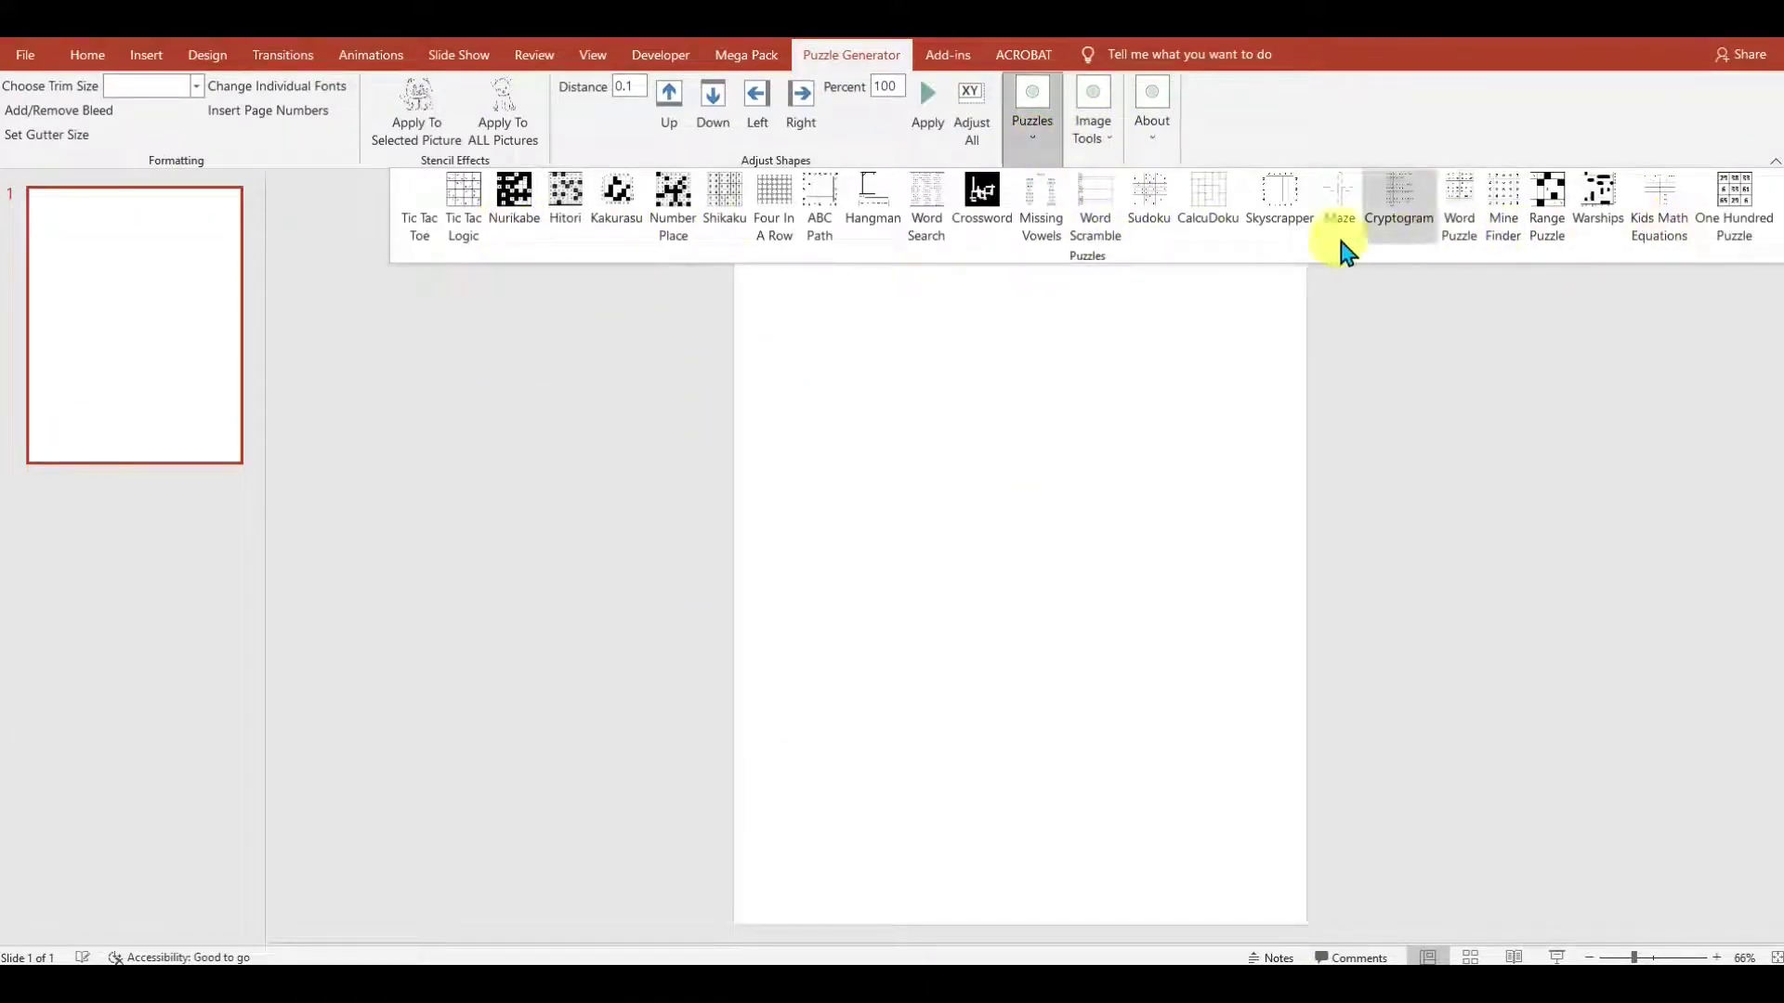
pyautogui.click(1144, 207)
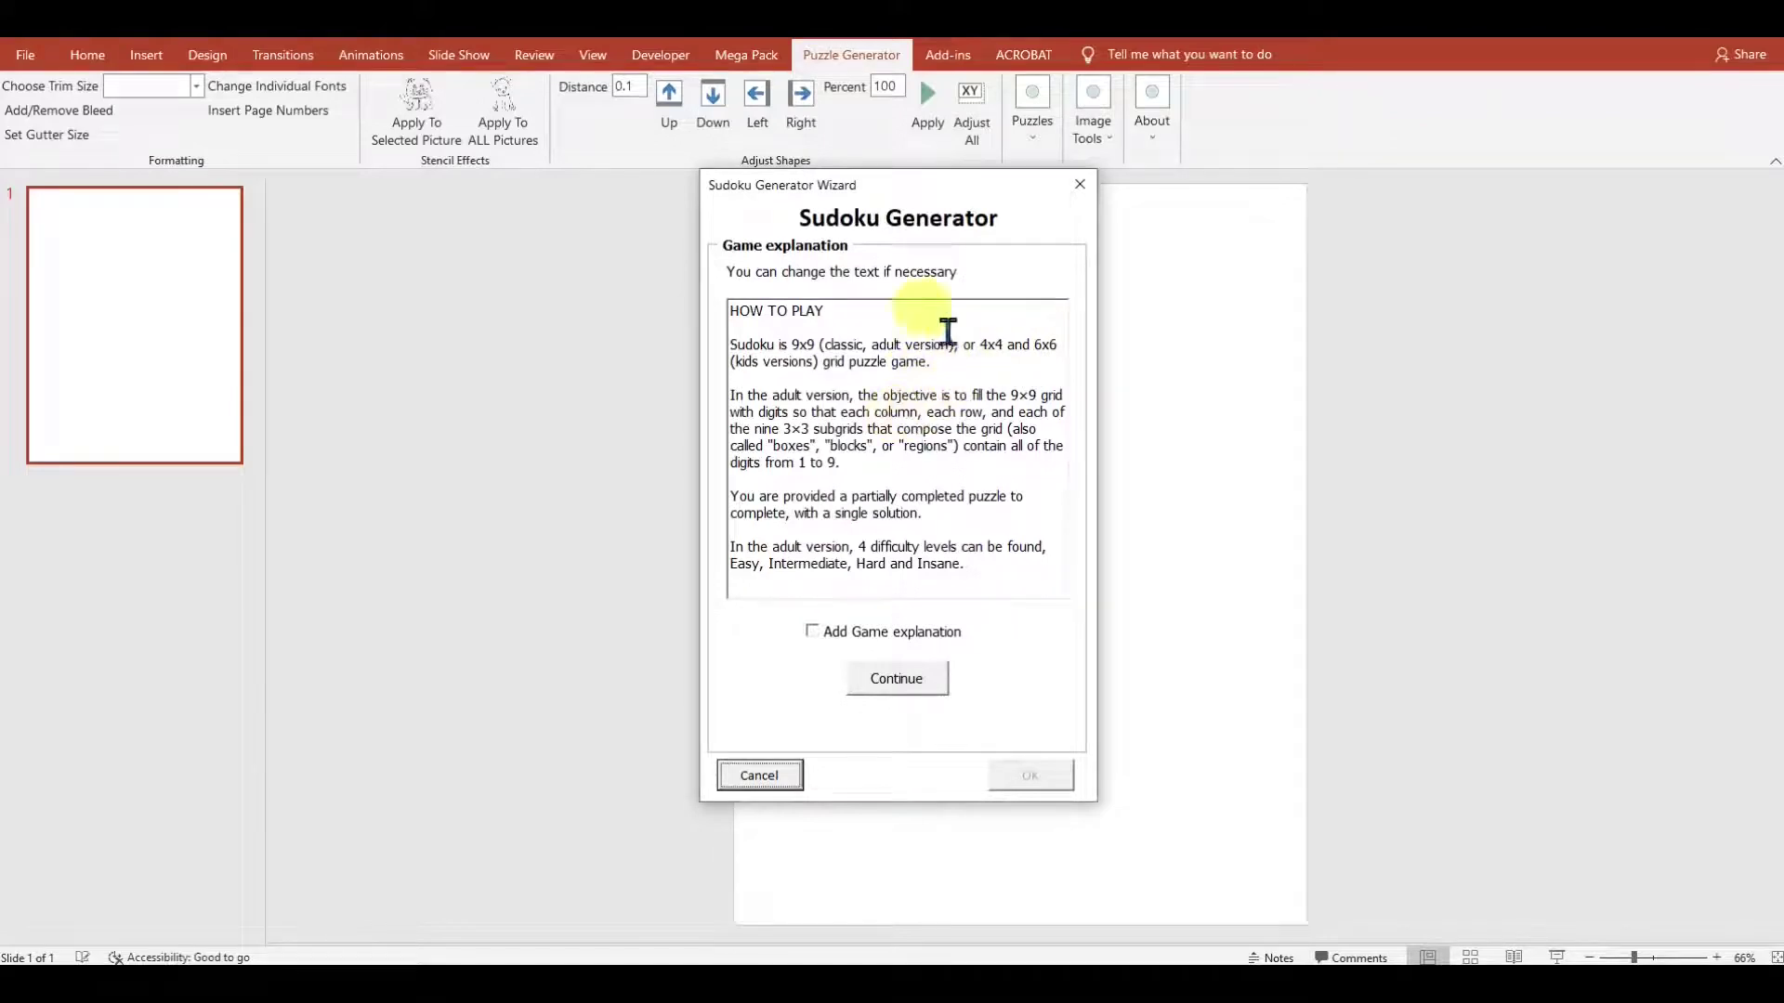
pyautogui.click(812, 631)
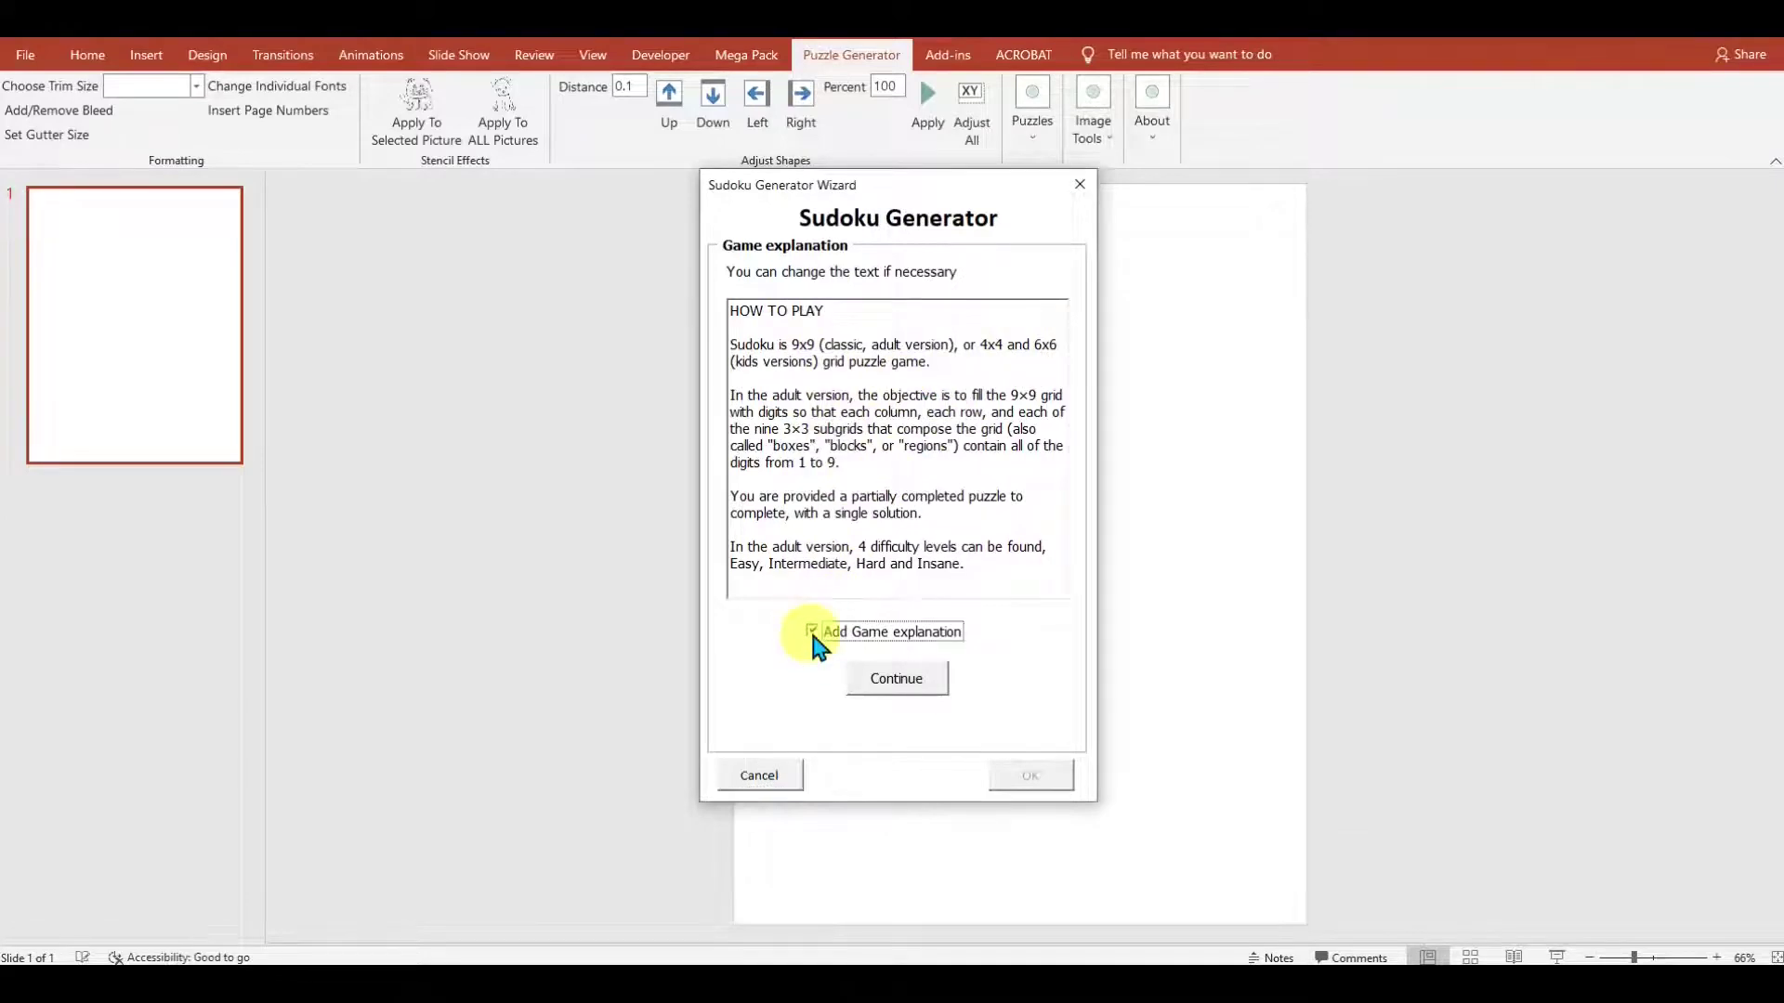
pyautogui.click(895, 678)
# - Set the grid lettering font to Arial, keeping the title 'Sudoku'
pyautogui.click(1035, 396)
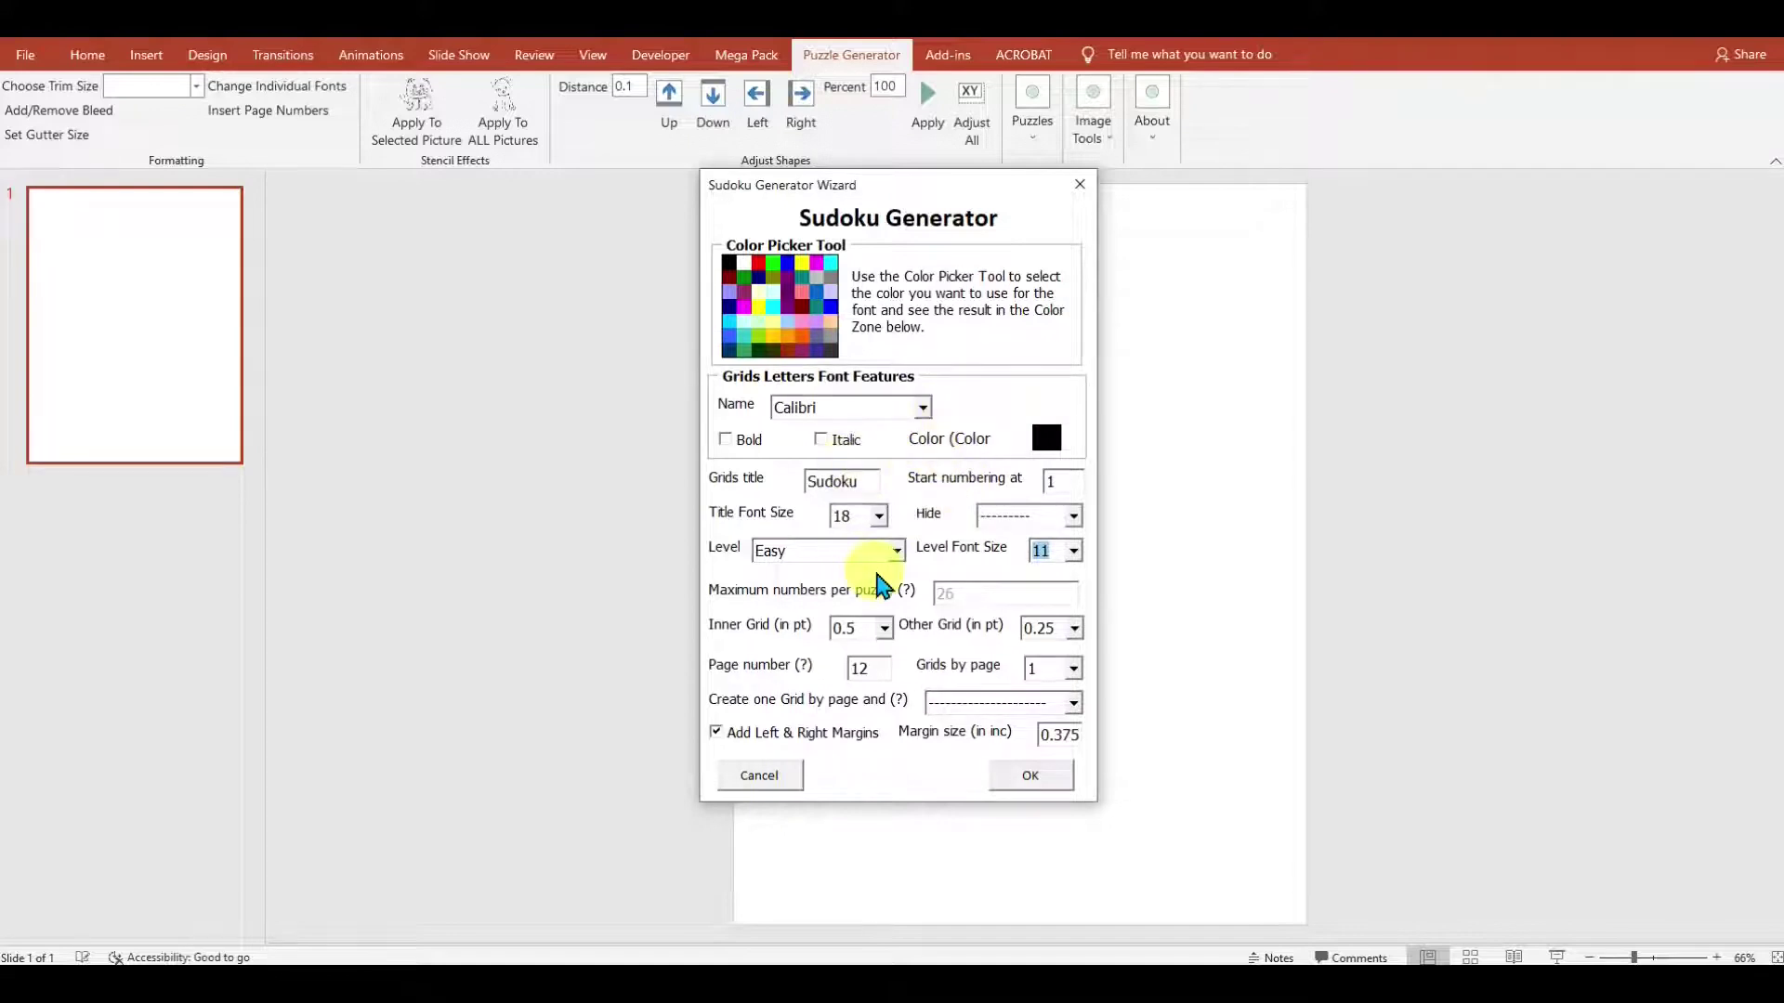
pyautogui.click(924, 407)
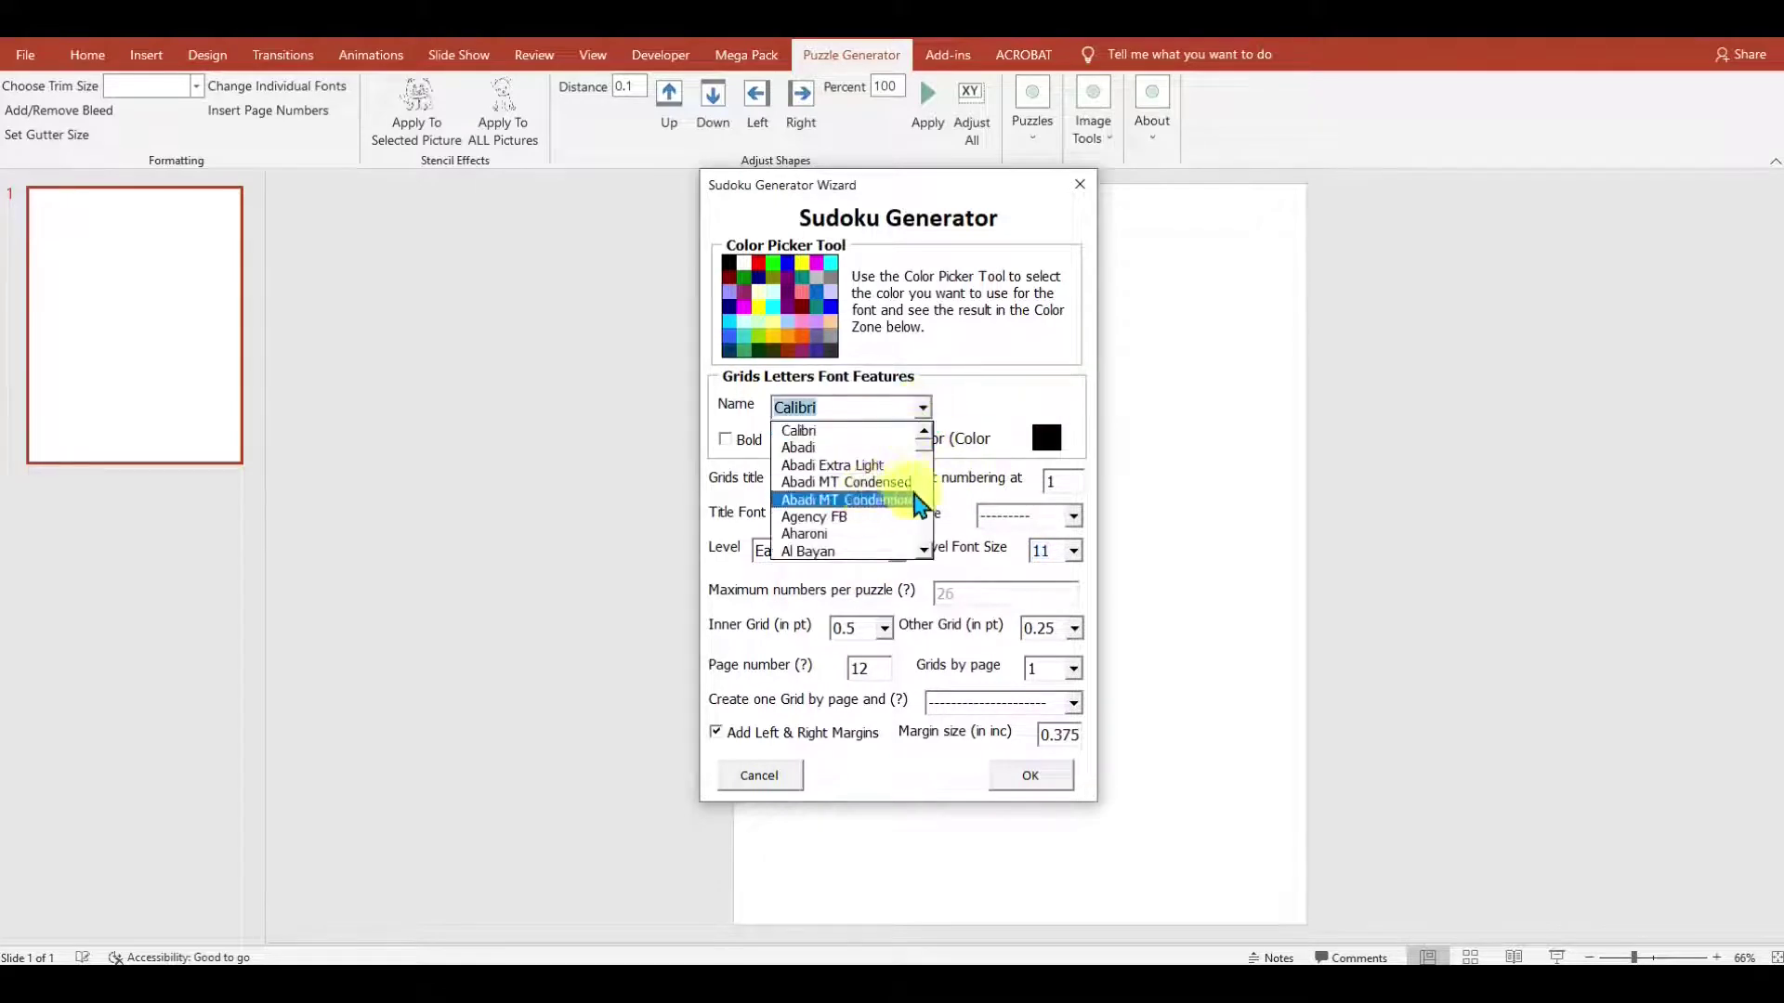
pyautogui.moveTo(925, 502); pyautogui.dragTo(926, 526)
pyautogui.click(836, 509)
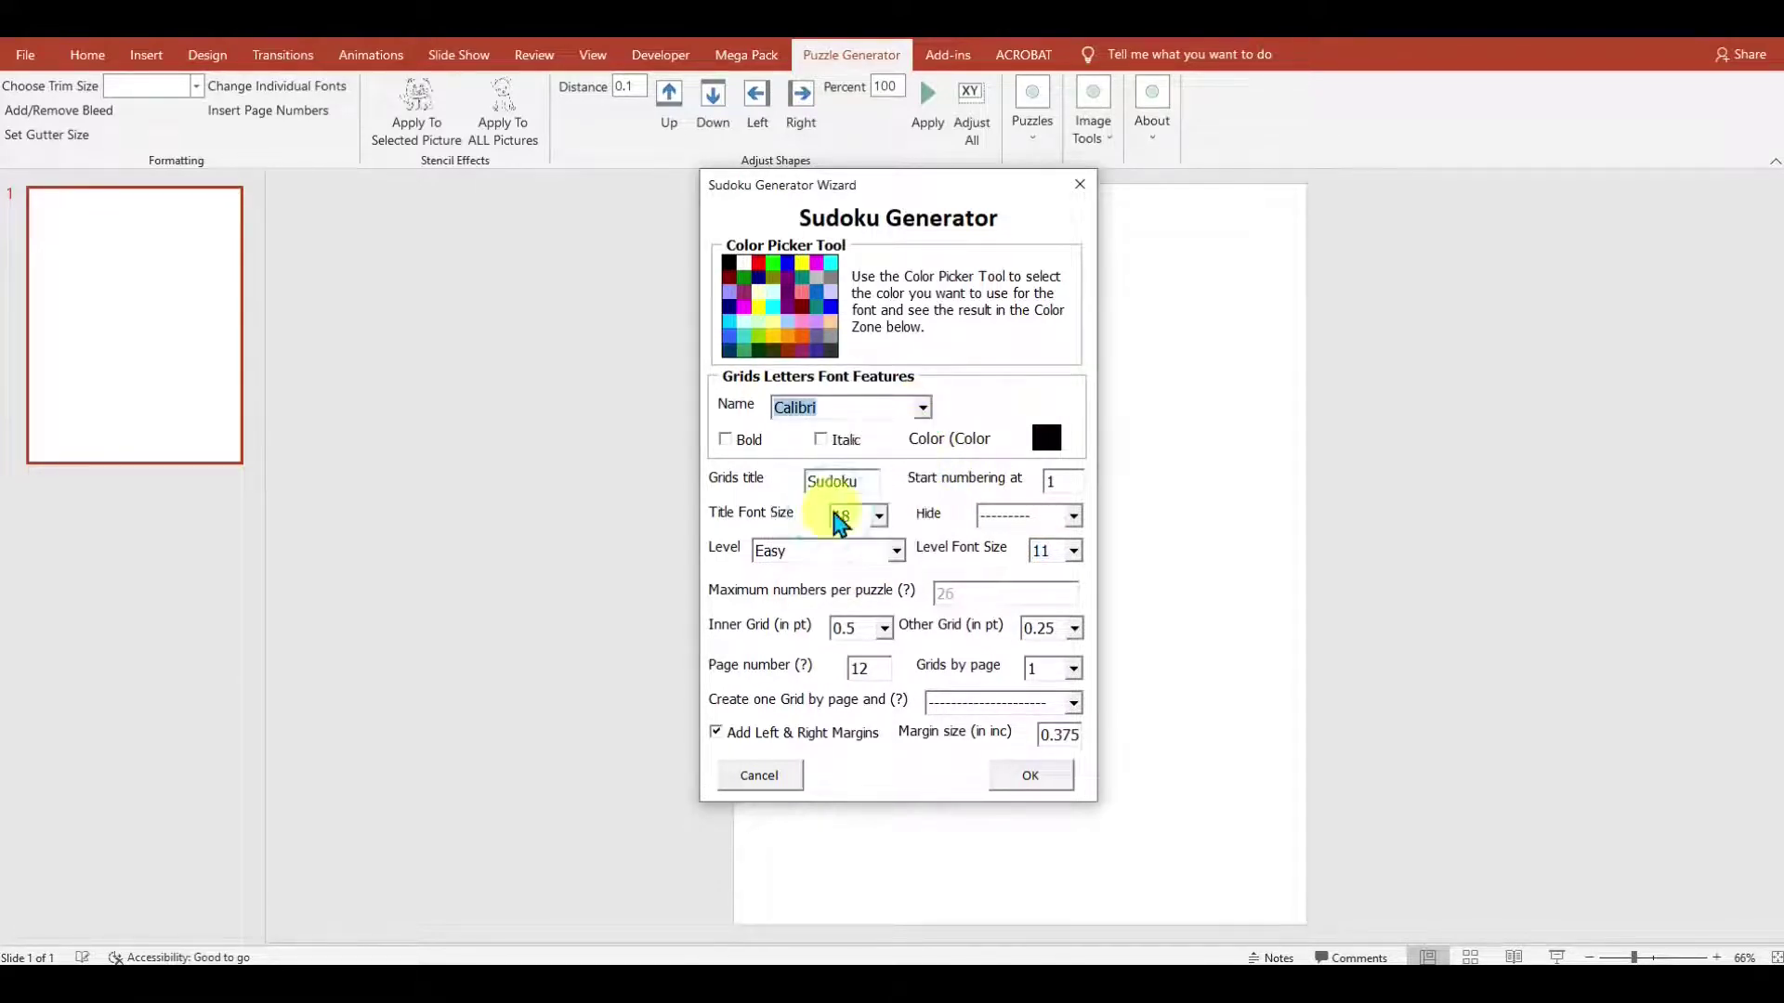
pyautogui.click(1046, 440)
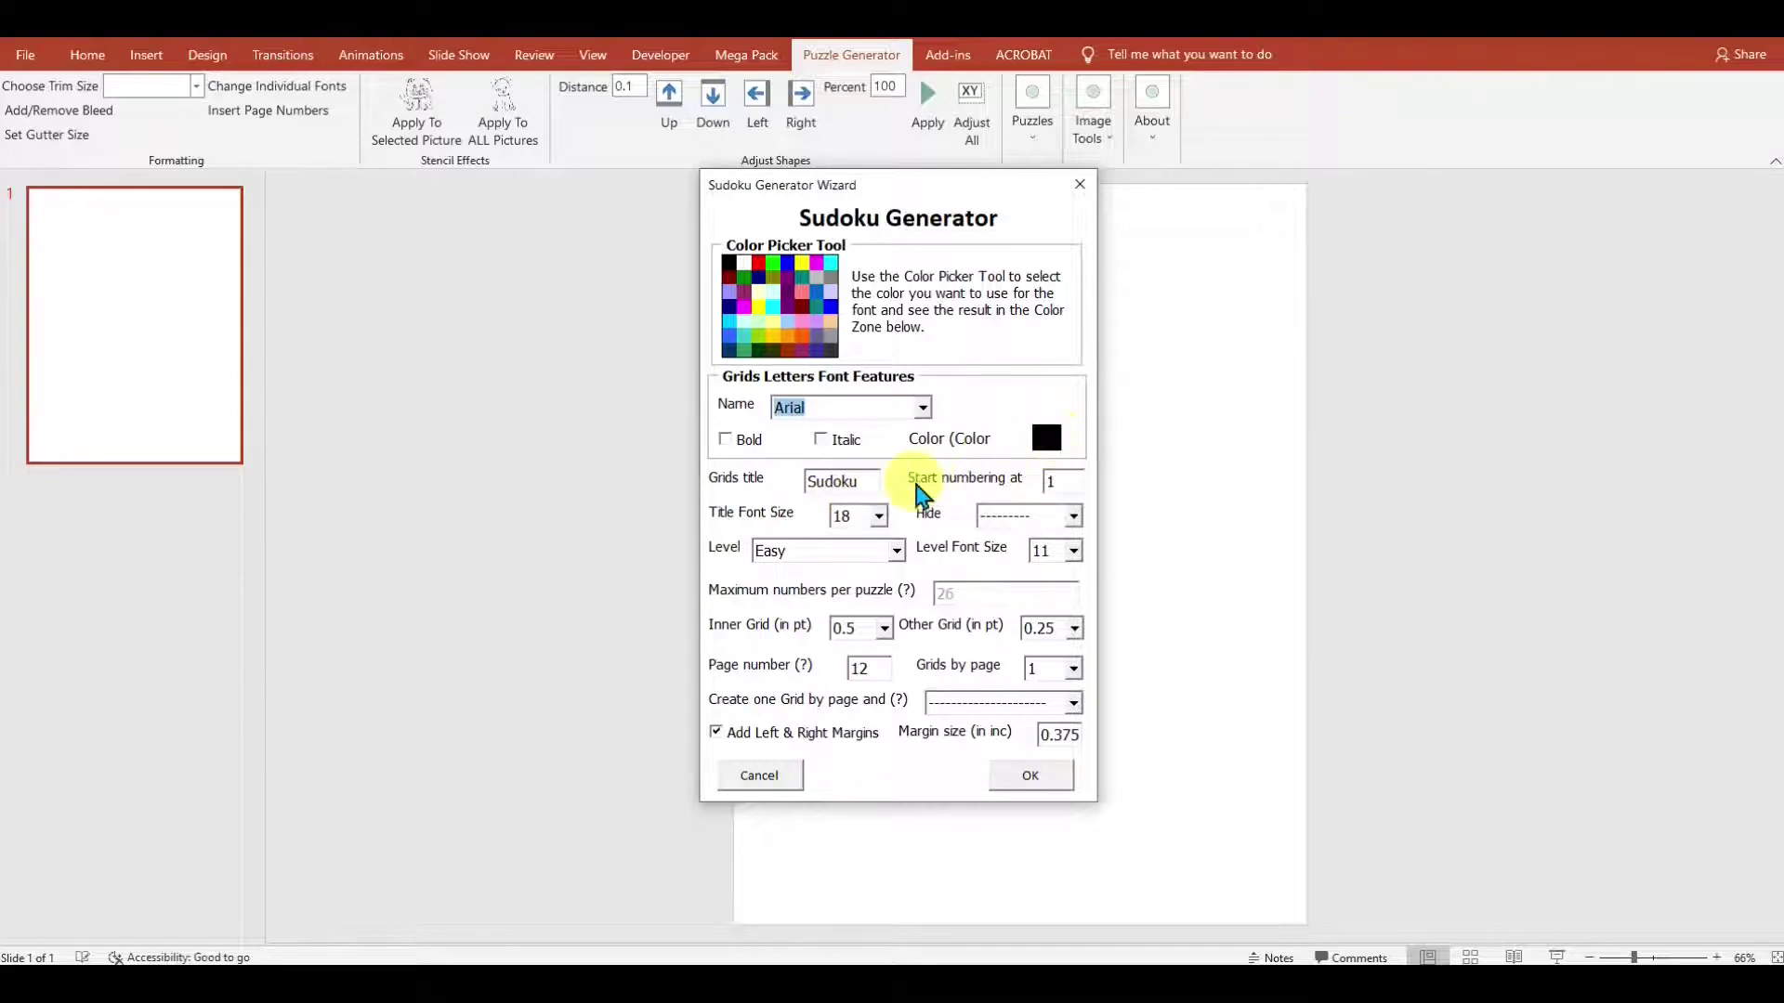
pyautogui.click(872, 481)
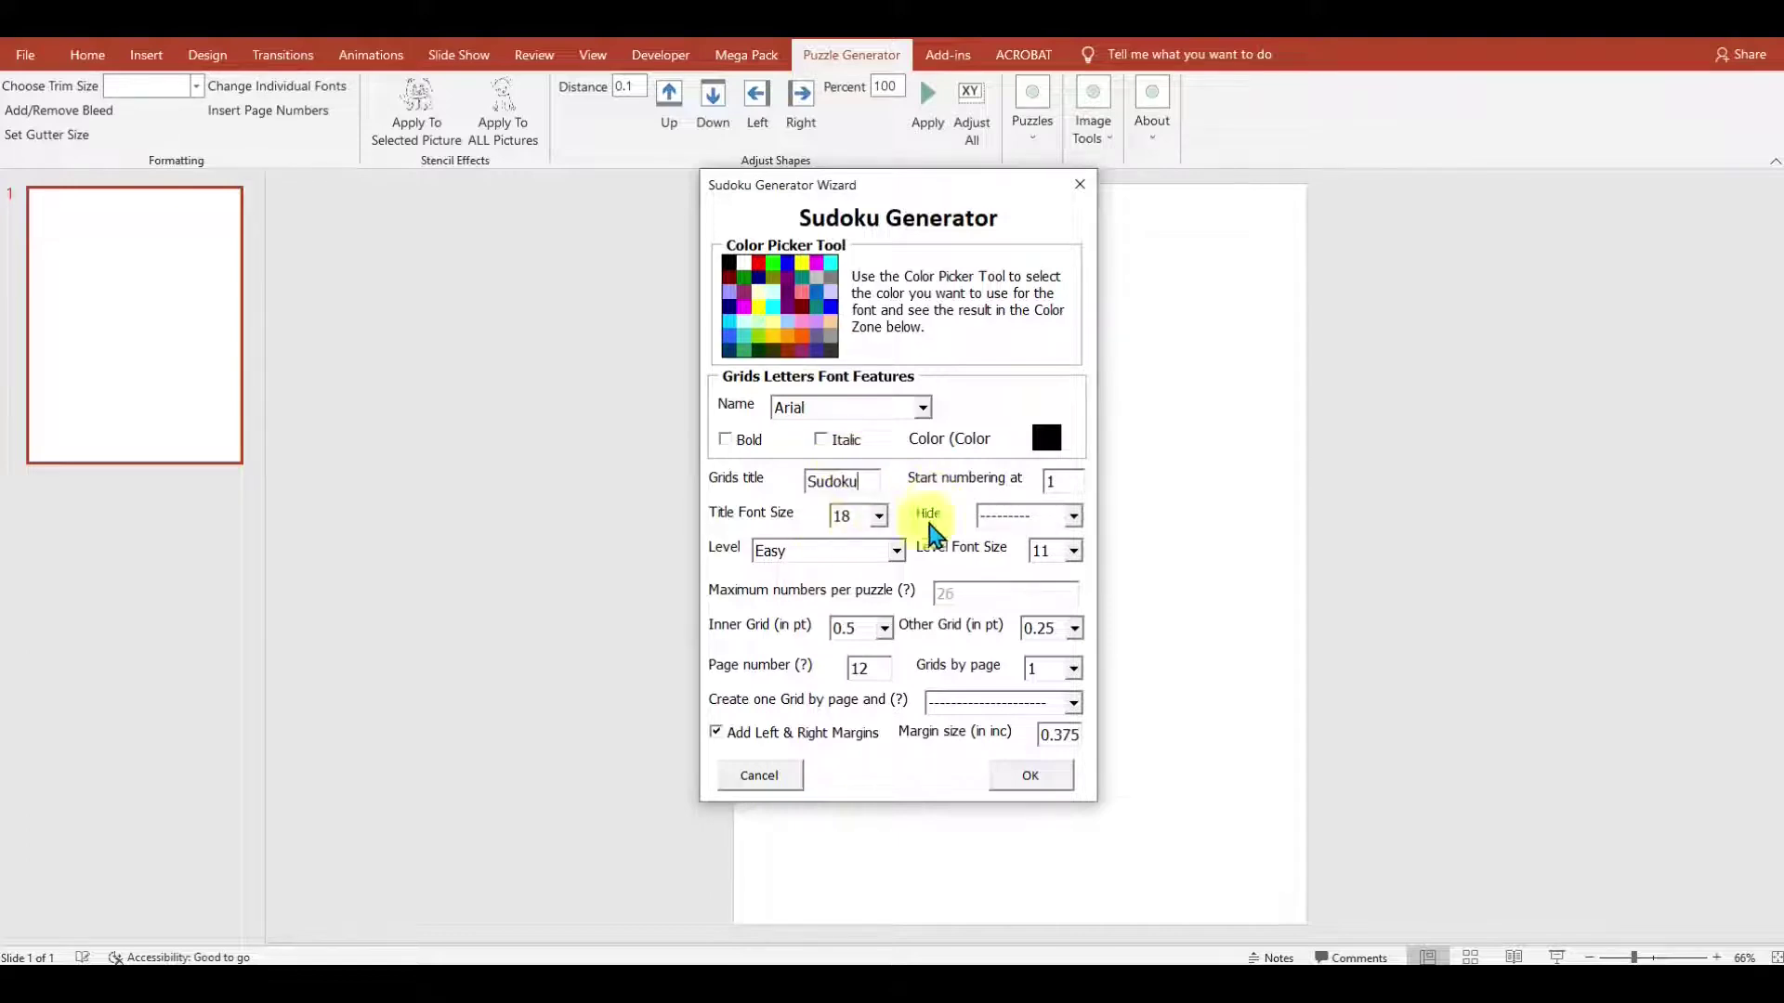
# - Keep Easy level and 12 puzzles, set six grids per page, and generate
pyautogui.click(884, 556)
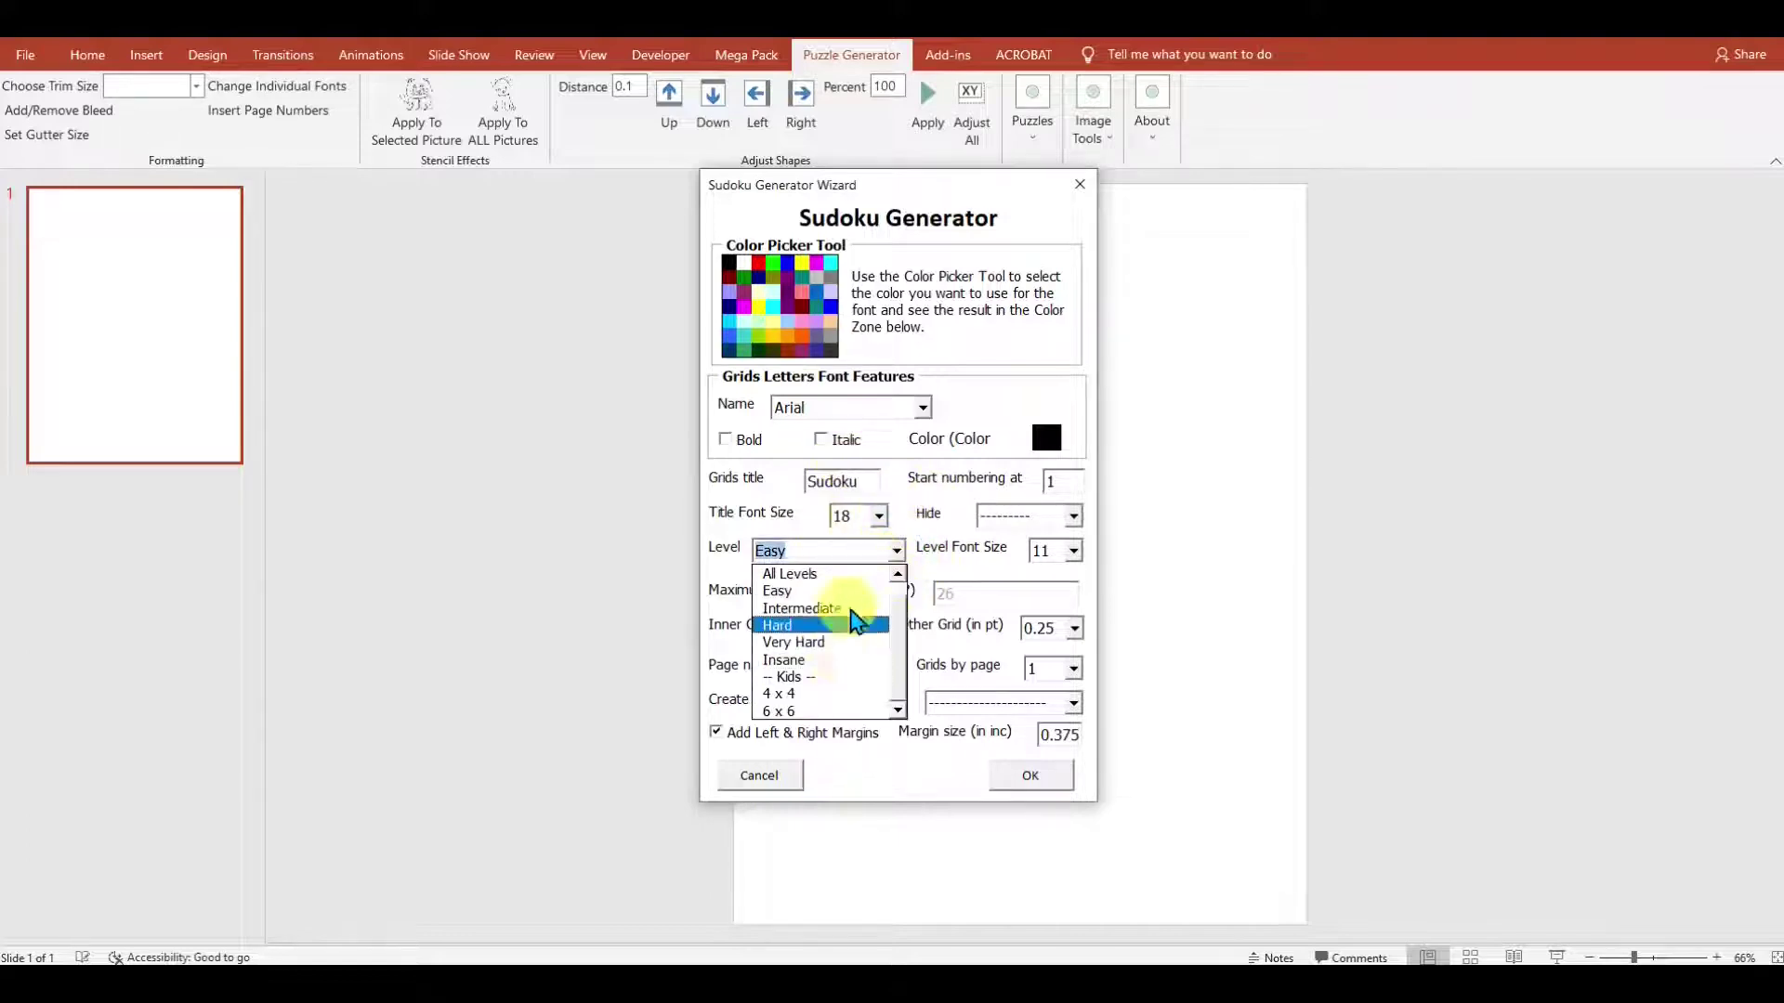
pyautogui.click(818, 592)
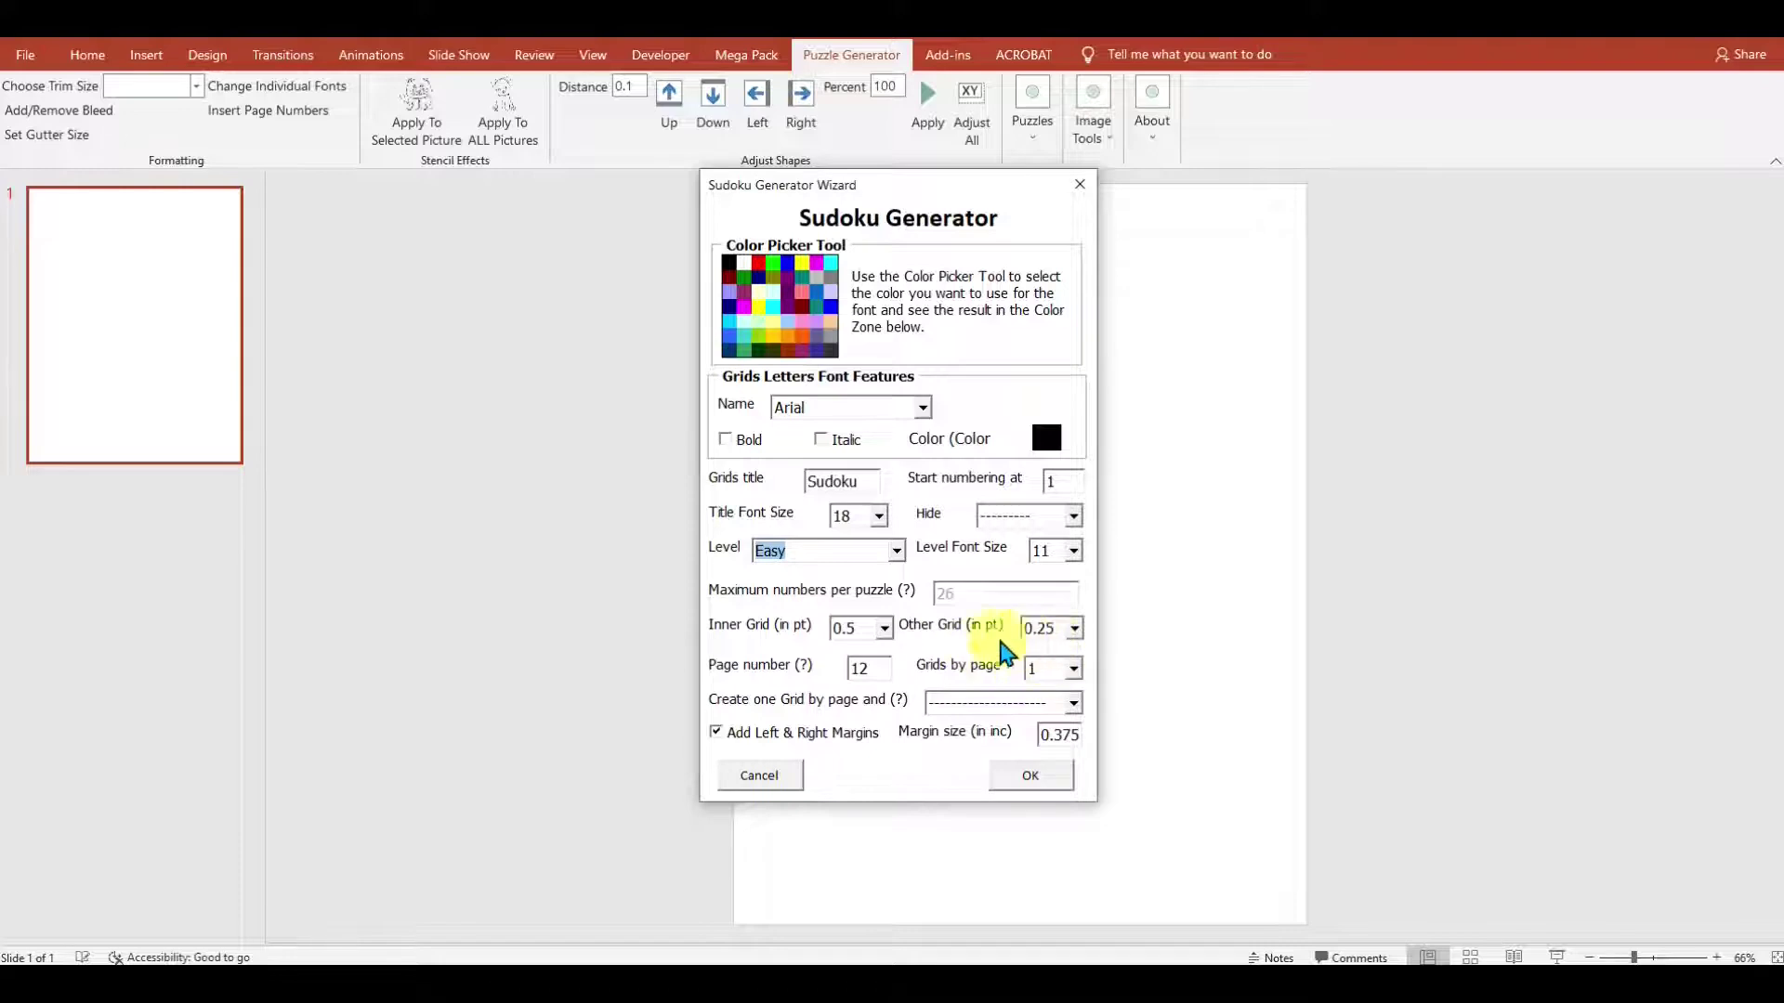
pyautogui.click(866, 669)
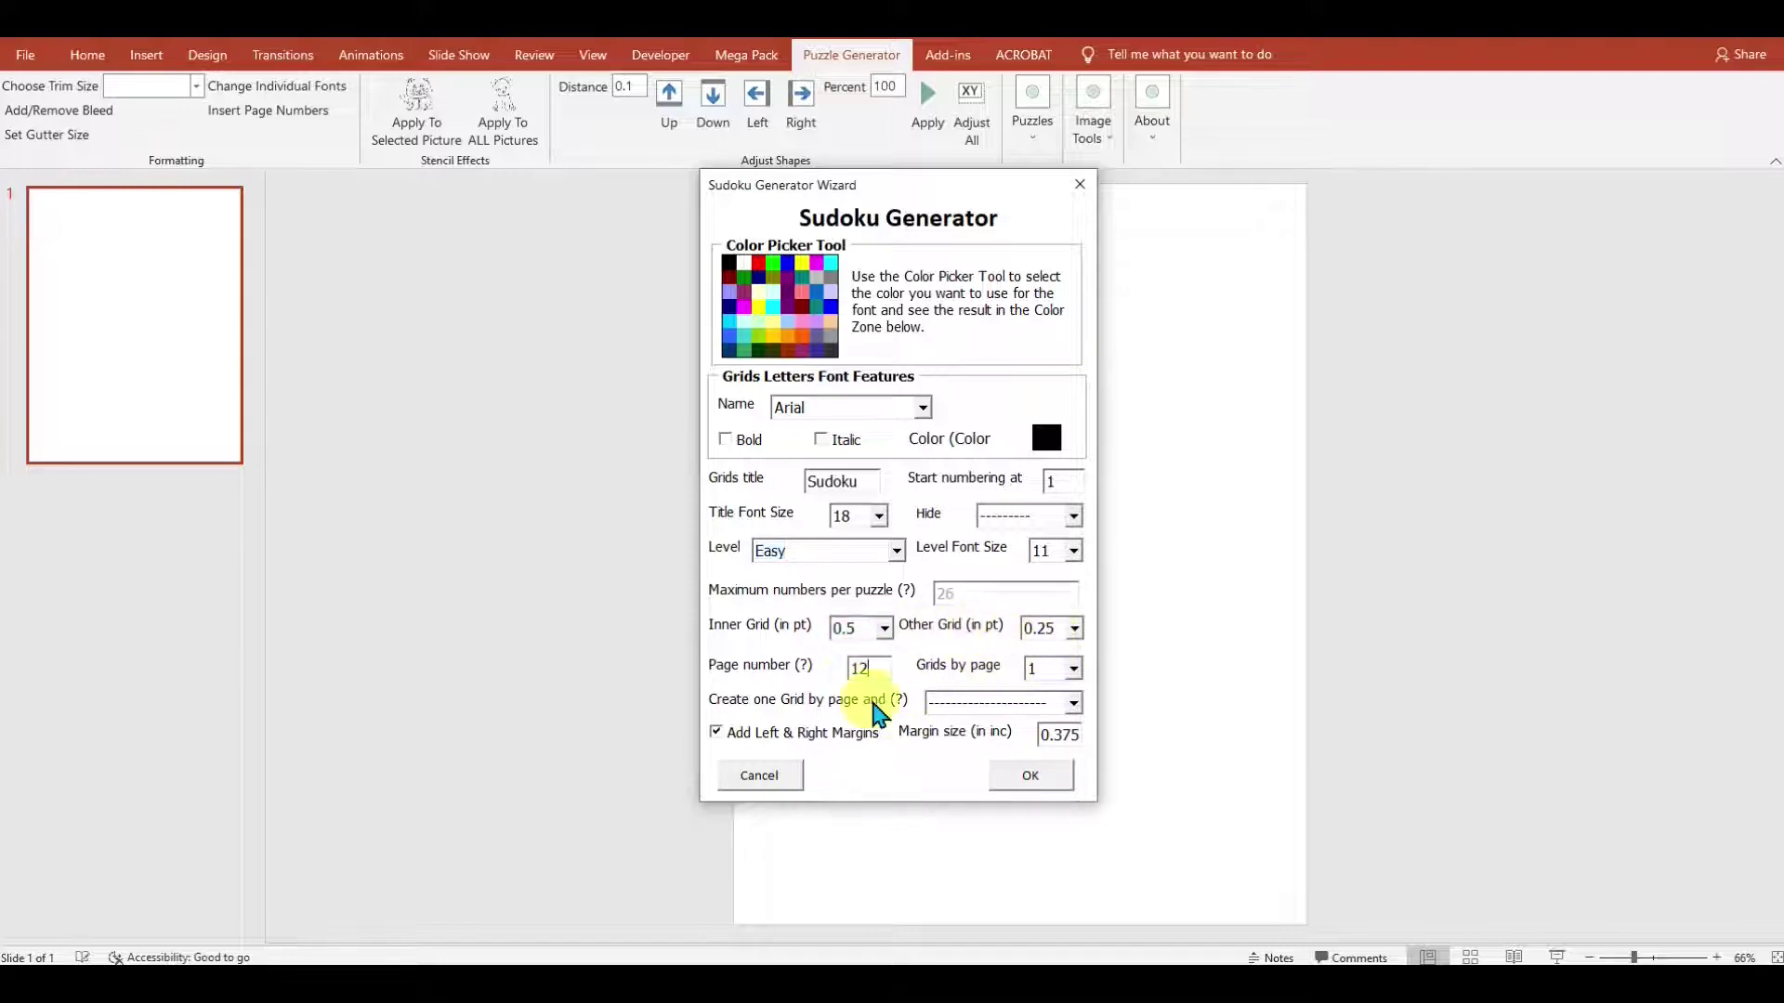
pyautogui.click(1074, 669)
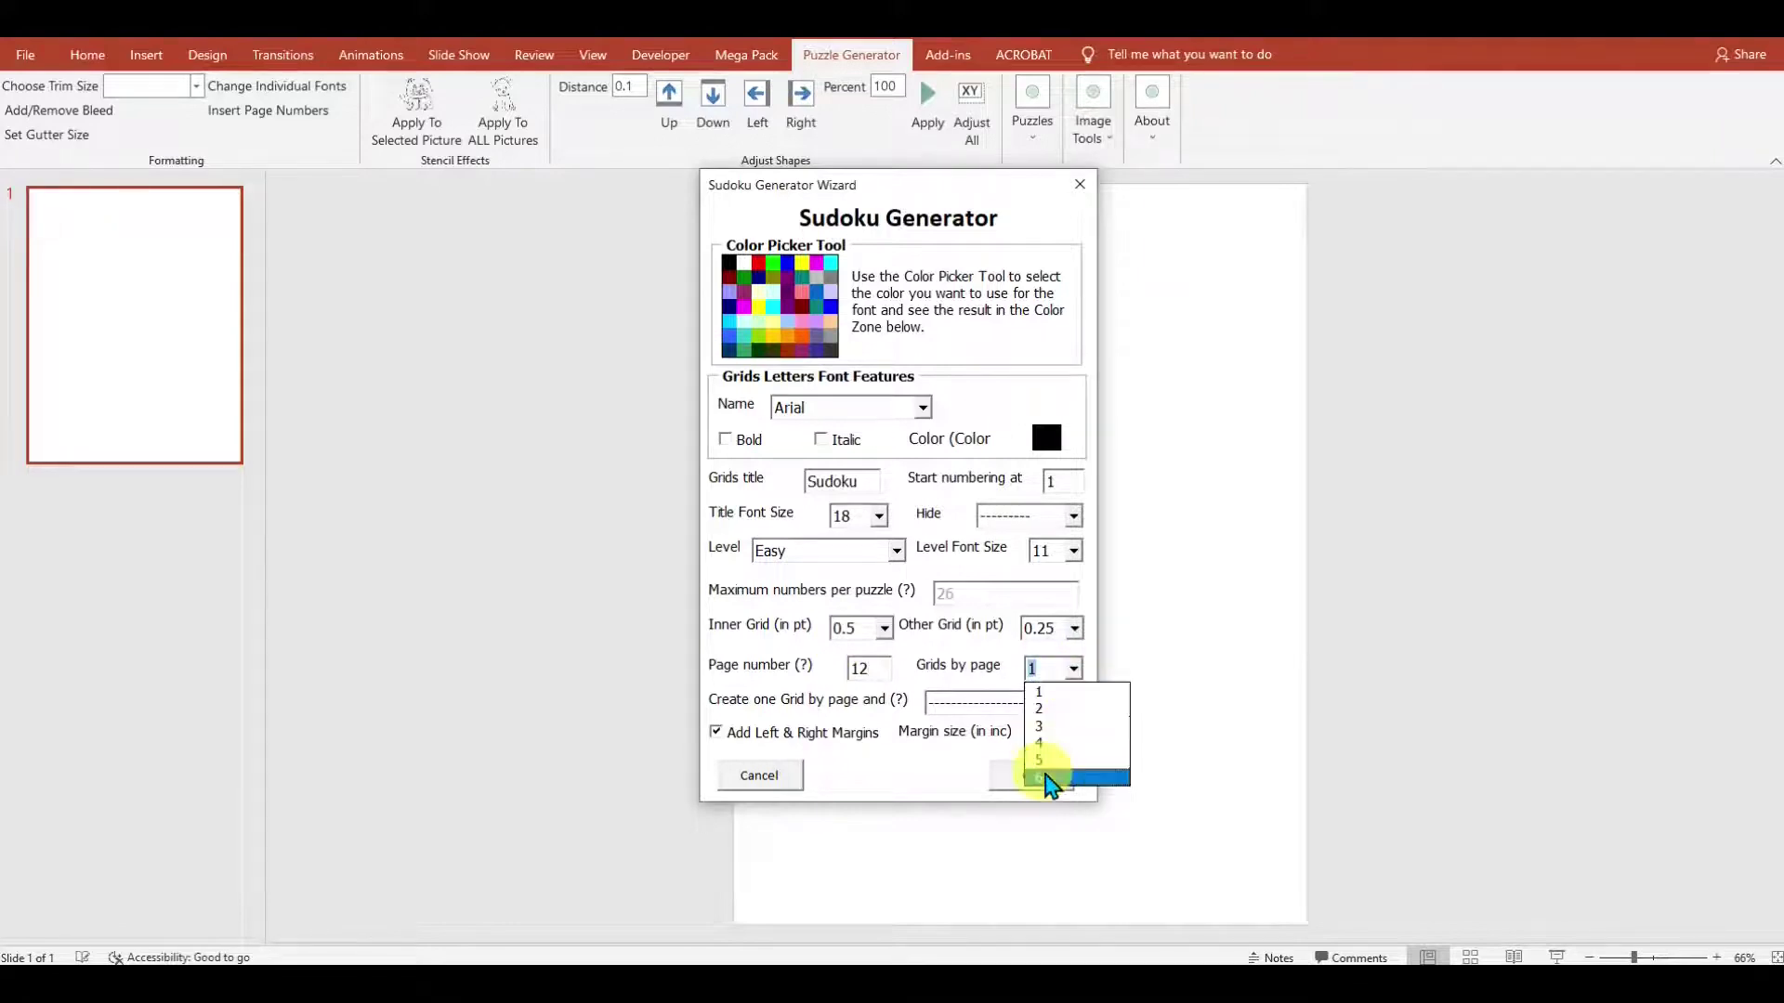
pyautogui.click(1042, 778)
pyautogui.doubleClick(887, 669)
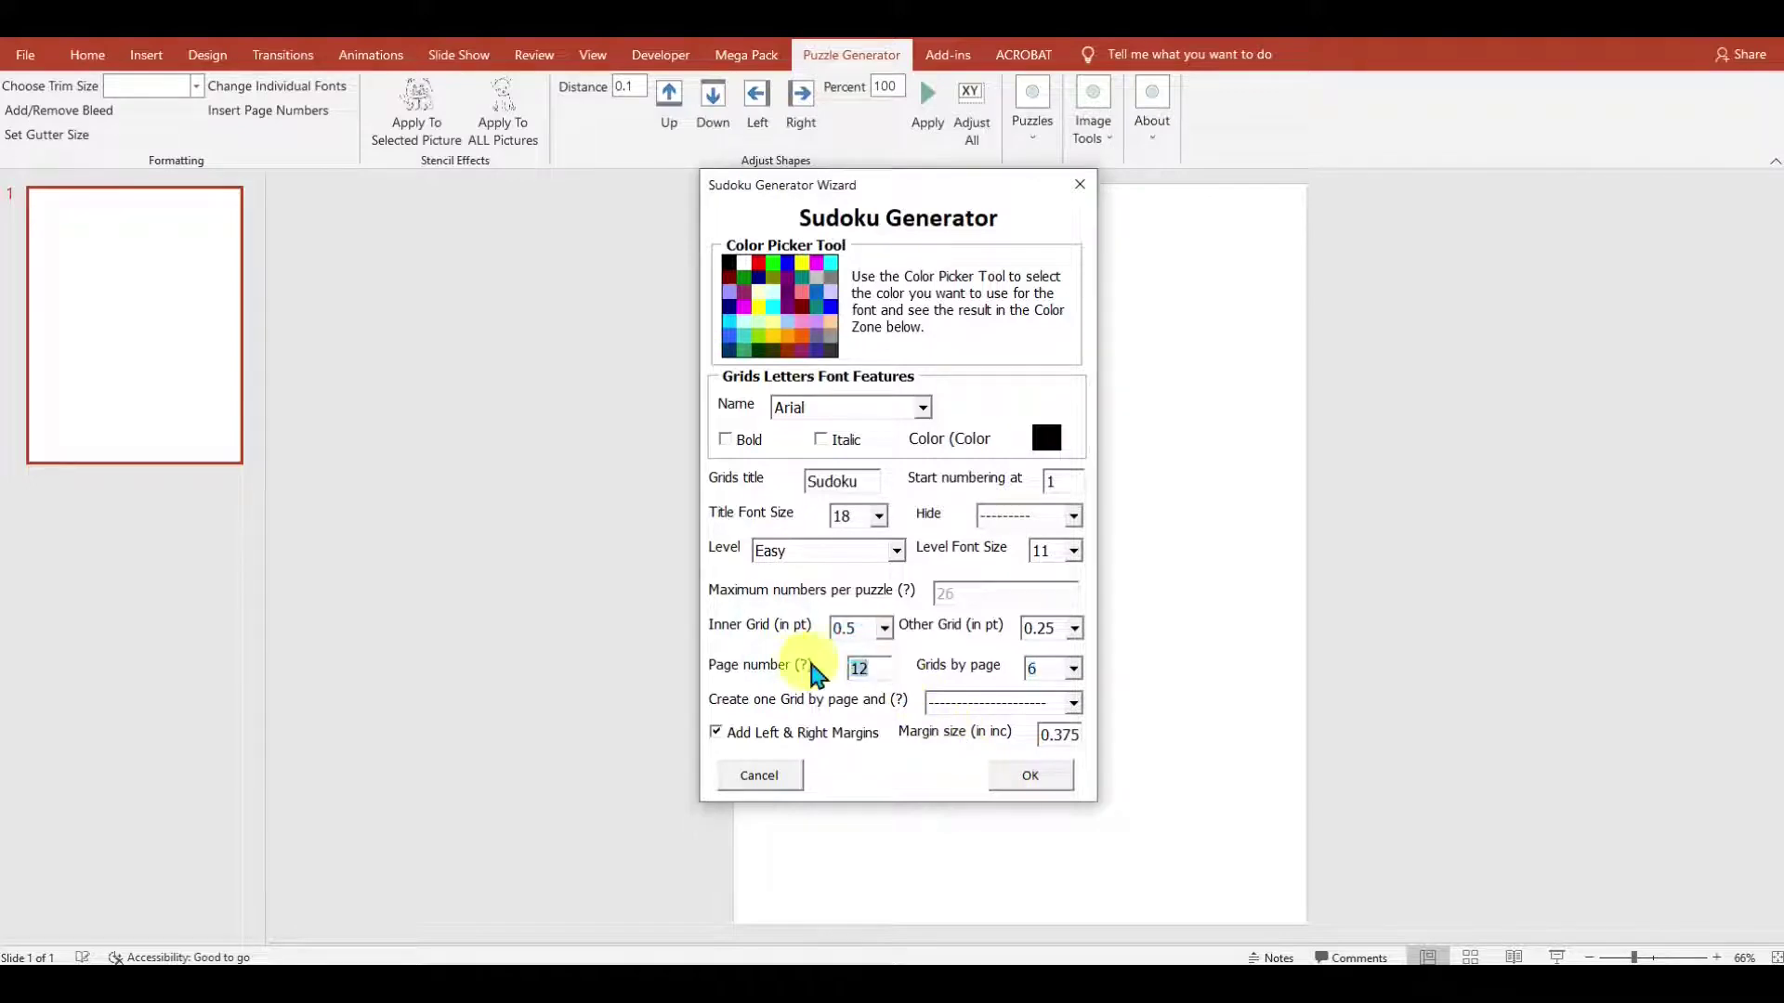
pyautogui.click(1022, 779)
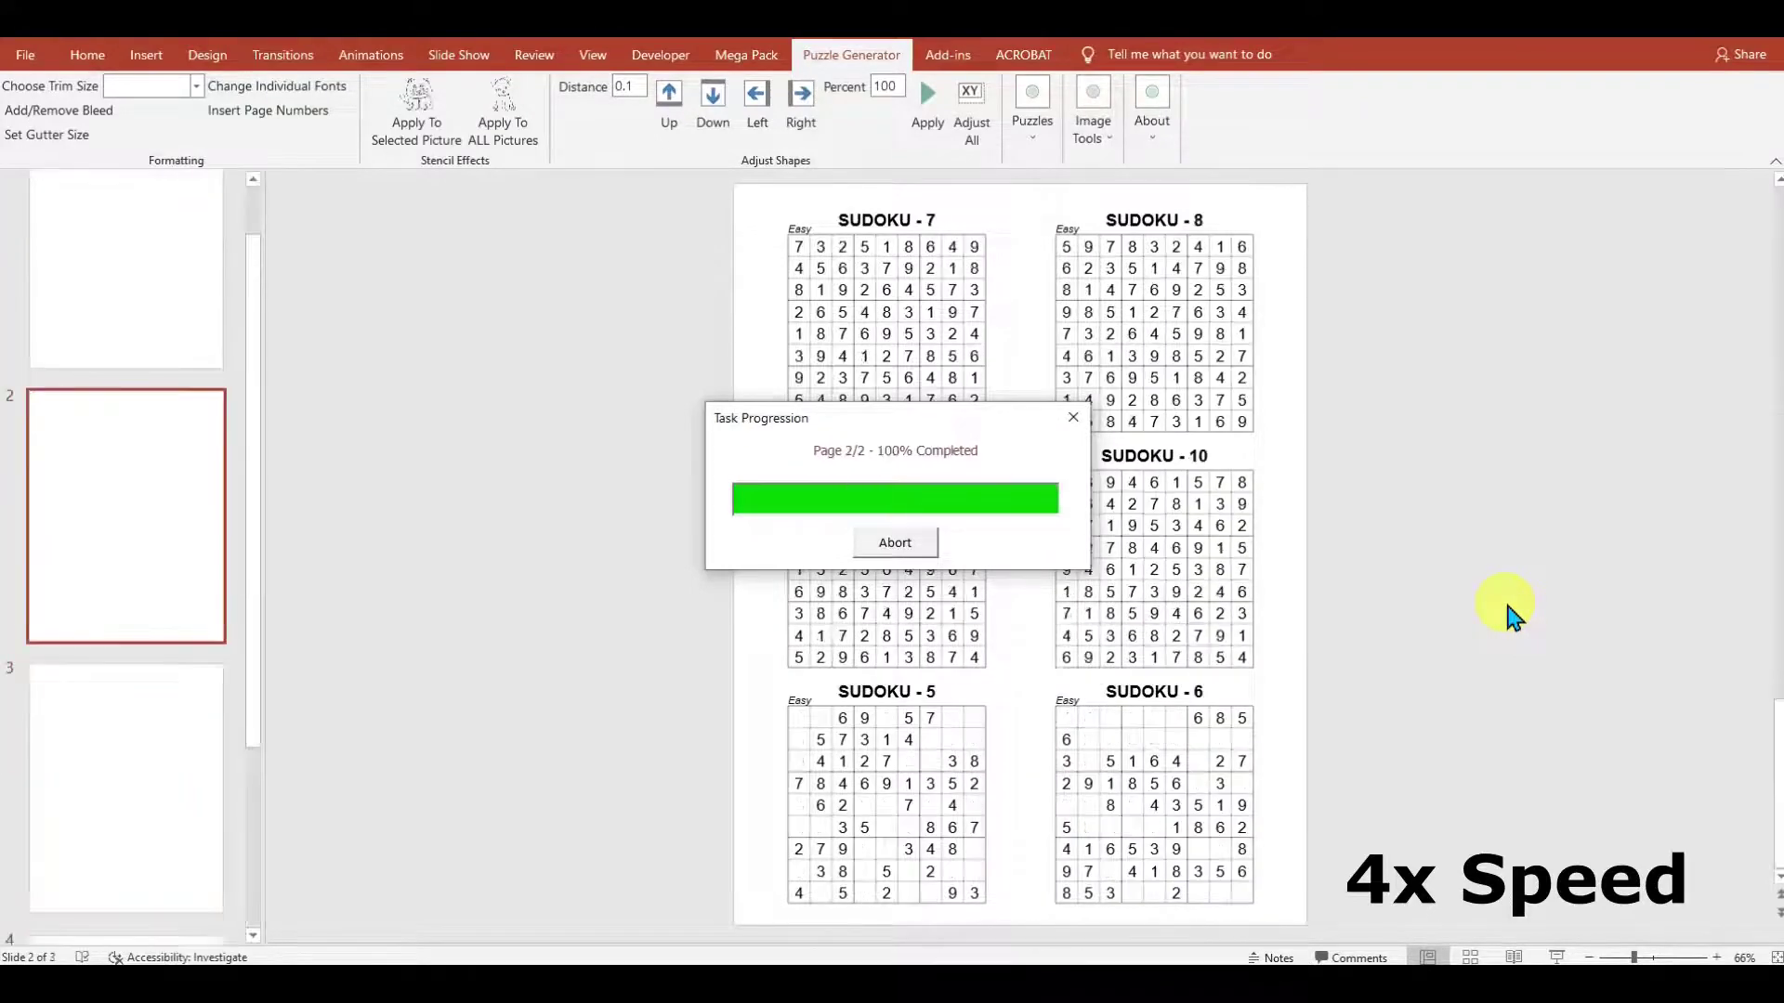
# - Review the Sudoku 7–12 and both solution slides, then return to the Sudoku 1–6 slide
pyautogui.click(1059, 553)
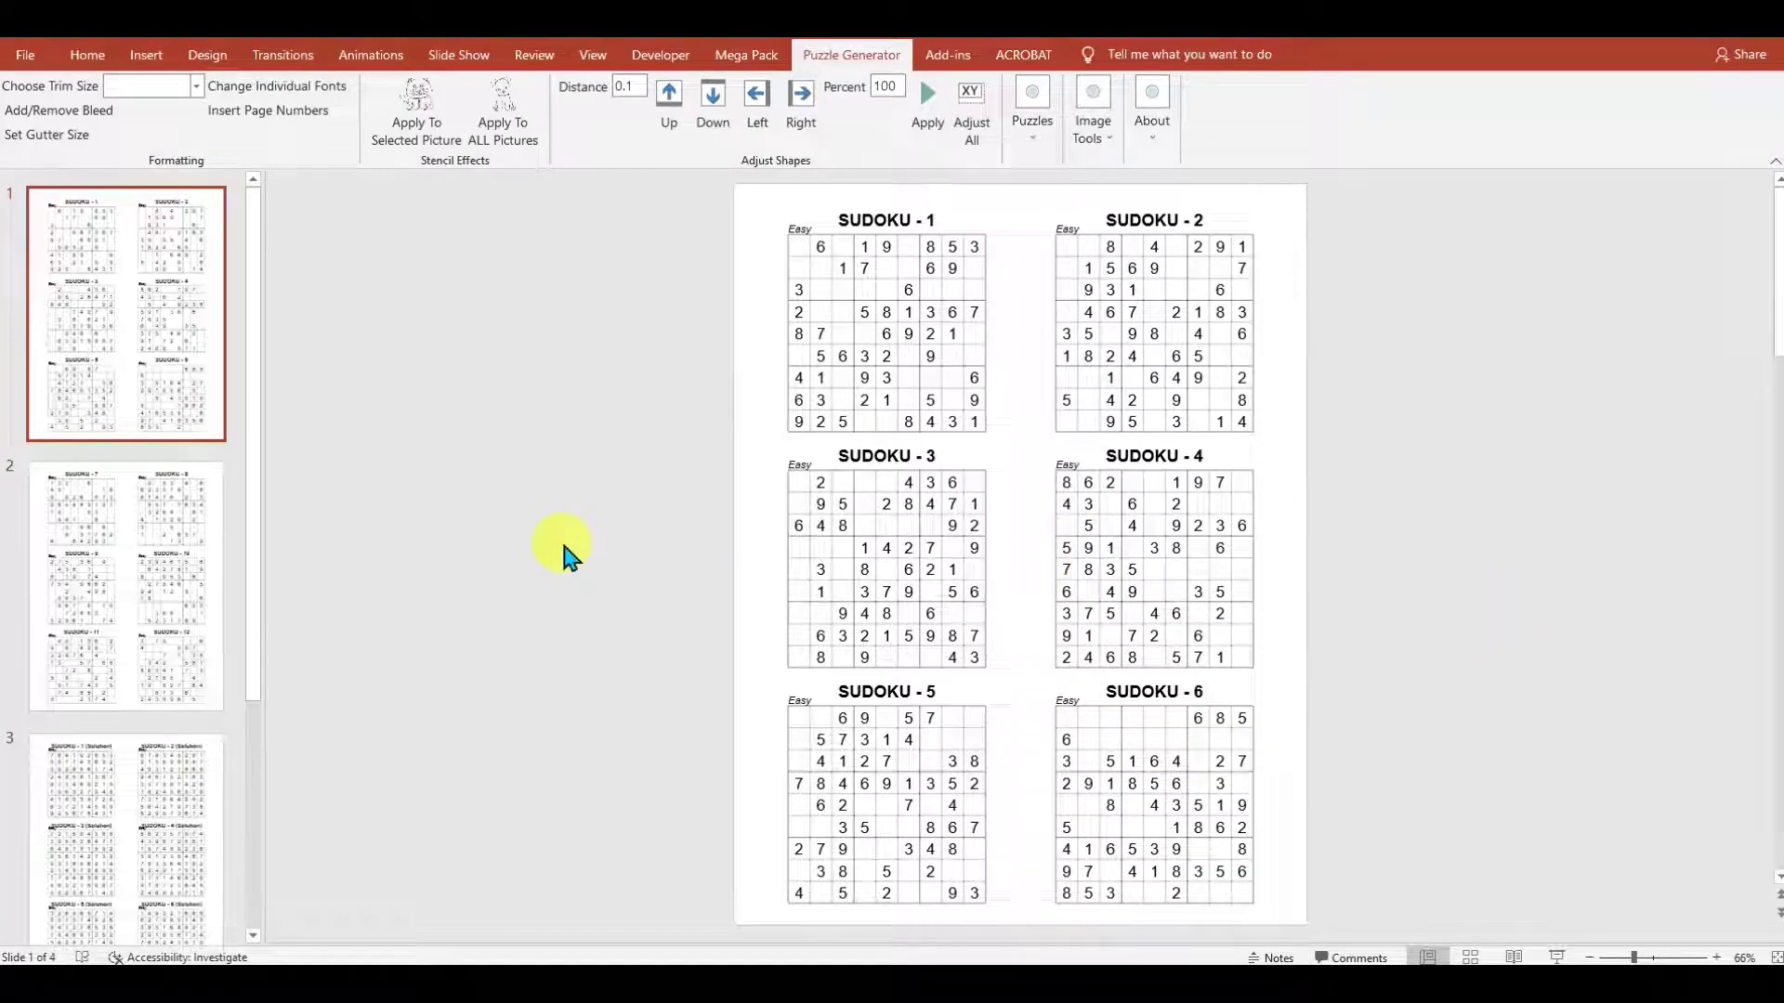
pyautogui.click(152, 615)
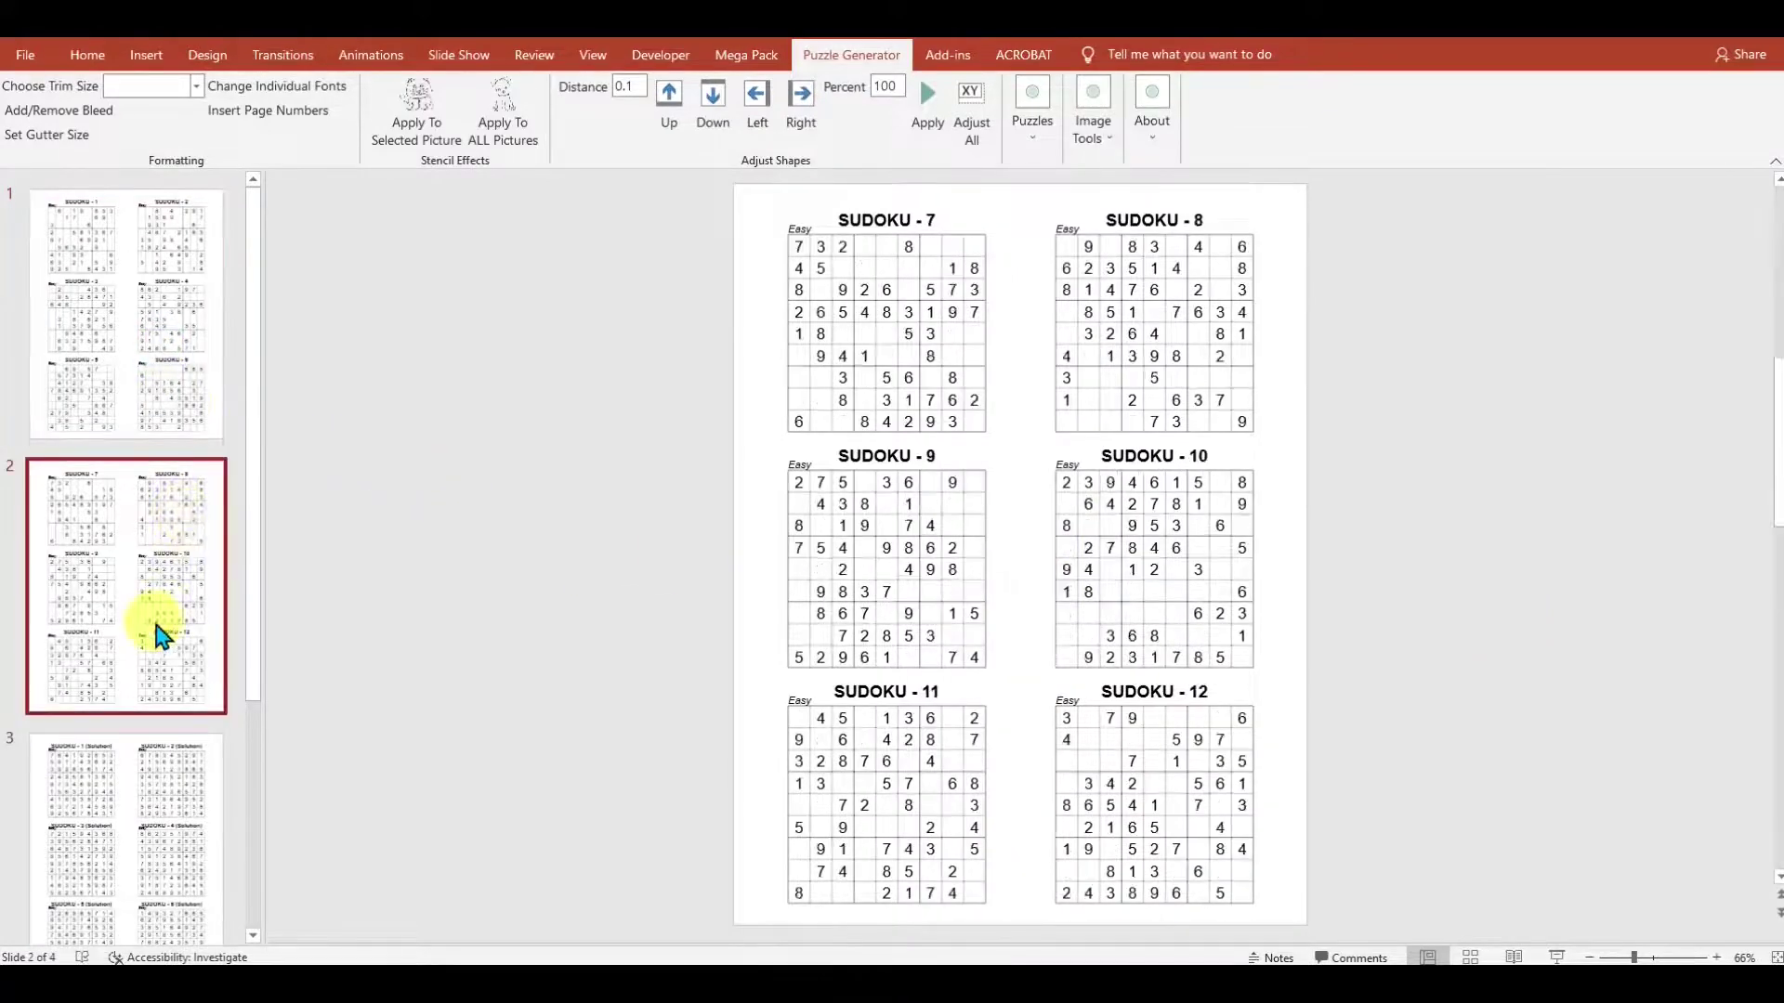
pyautogui.click(204, 754)
pyautogui.click(157, 773)
pyautogui.scroll(3, 111, 464)
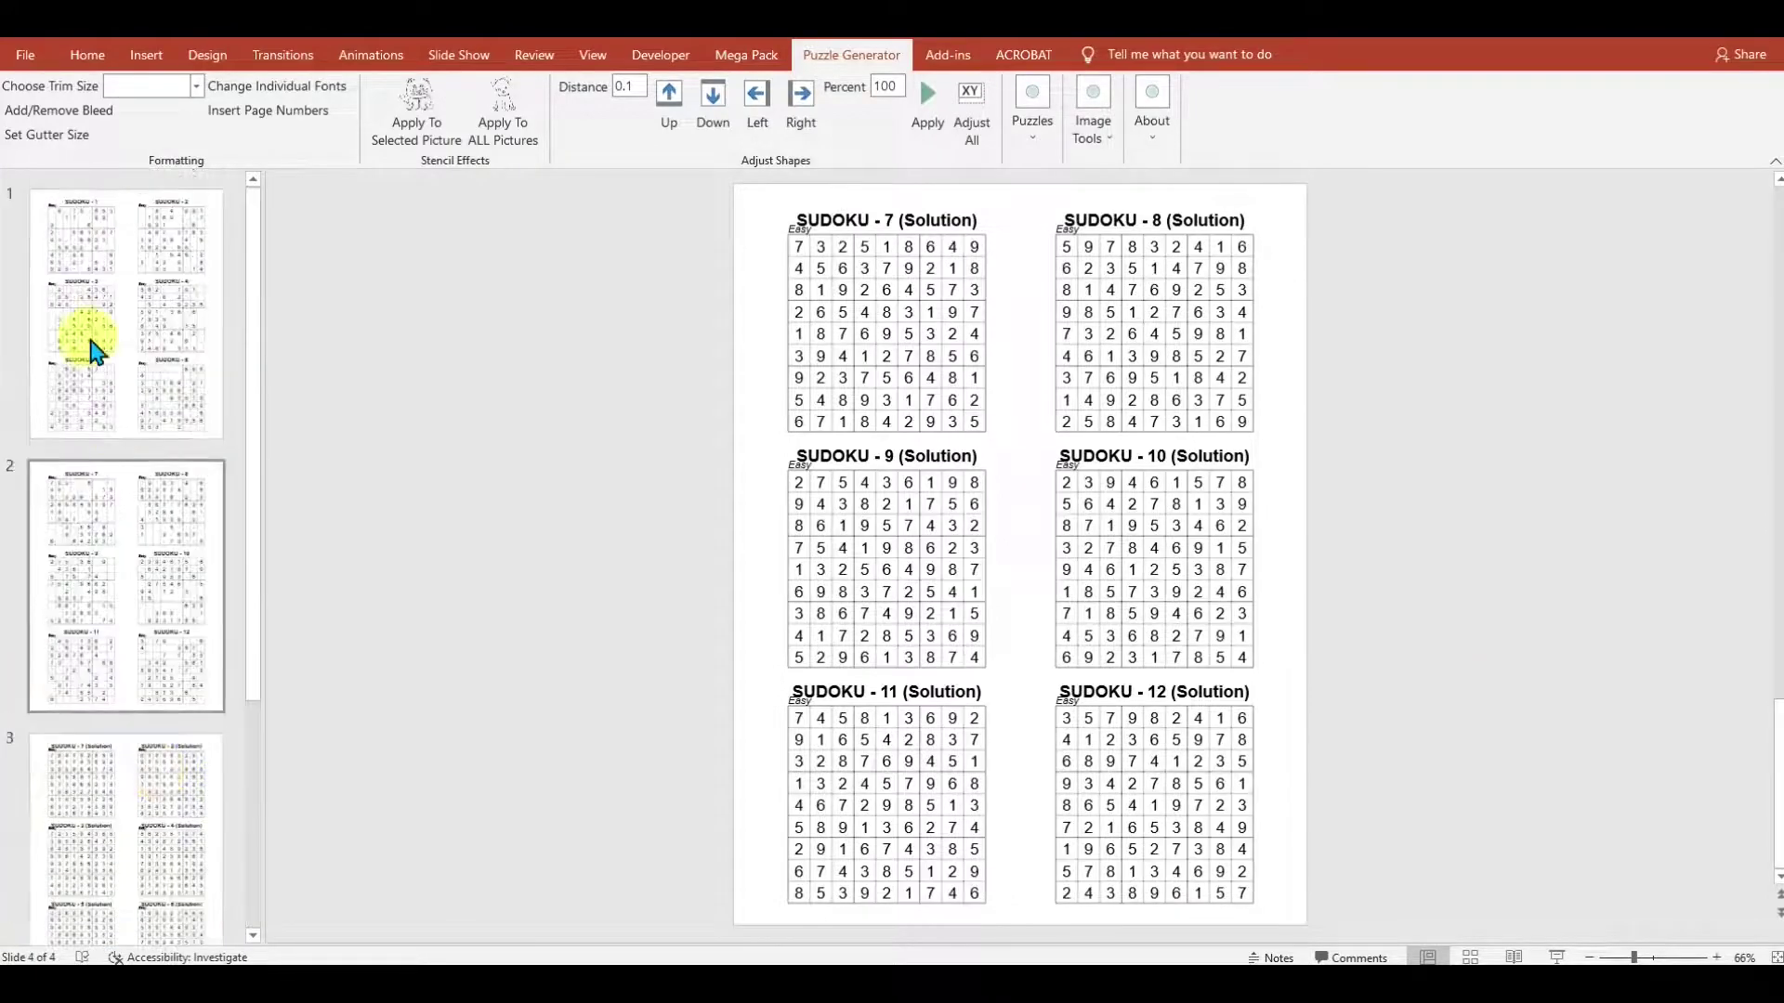
pyautogui.click(95, 351)
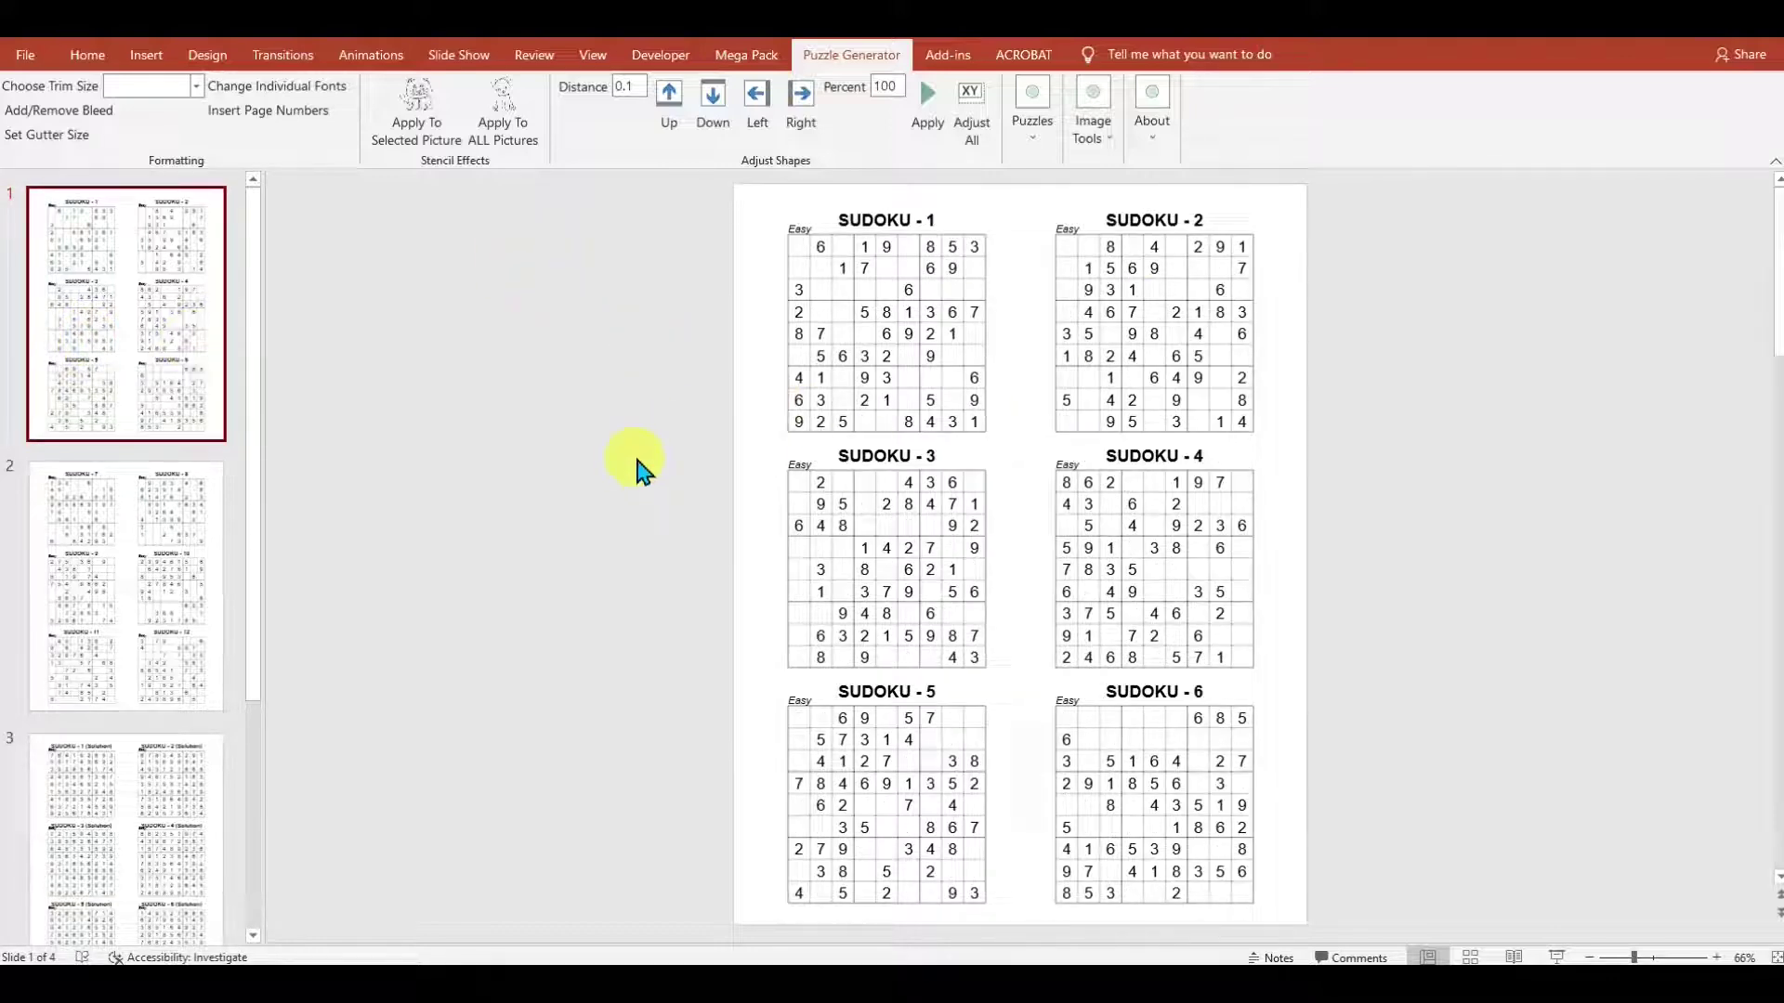
# - Set the Easy label to size 16 and place it left of the Sudoku 1 title
pyautogui.click(798, 230)
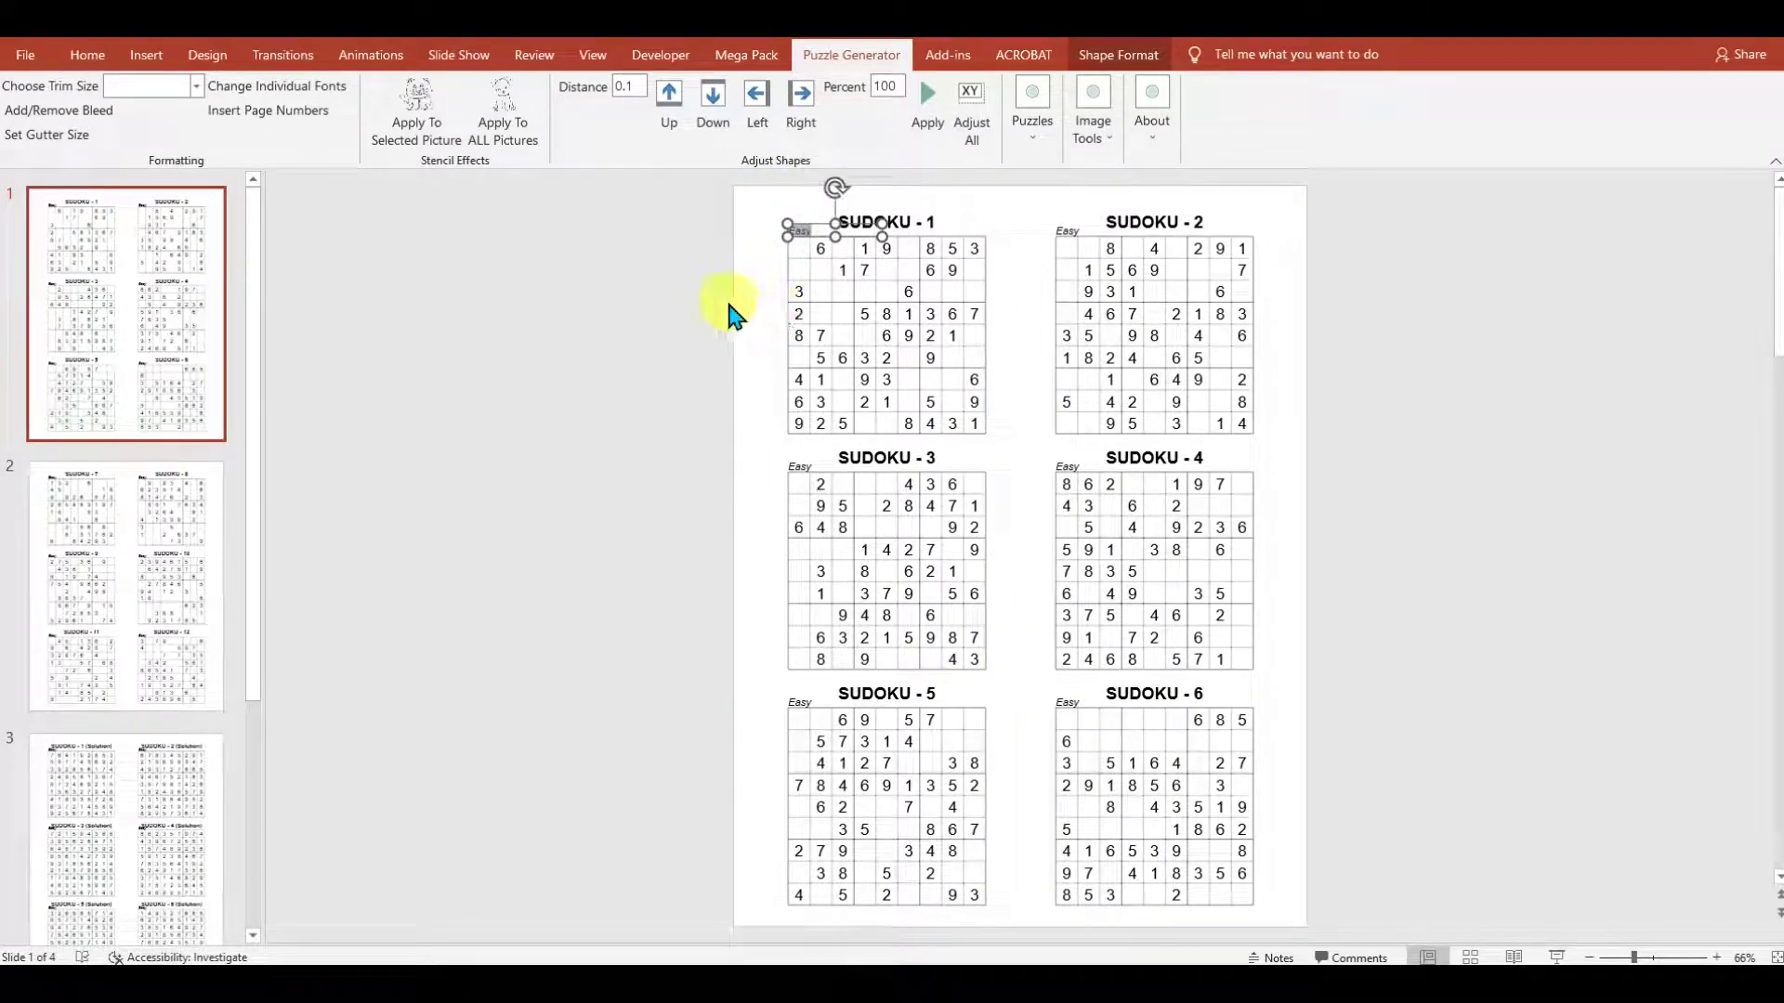
pyautogui.click(78, 56)
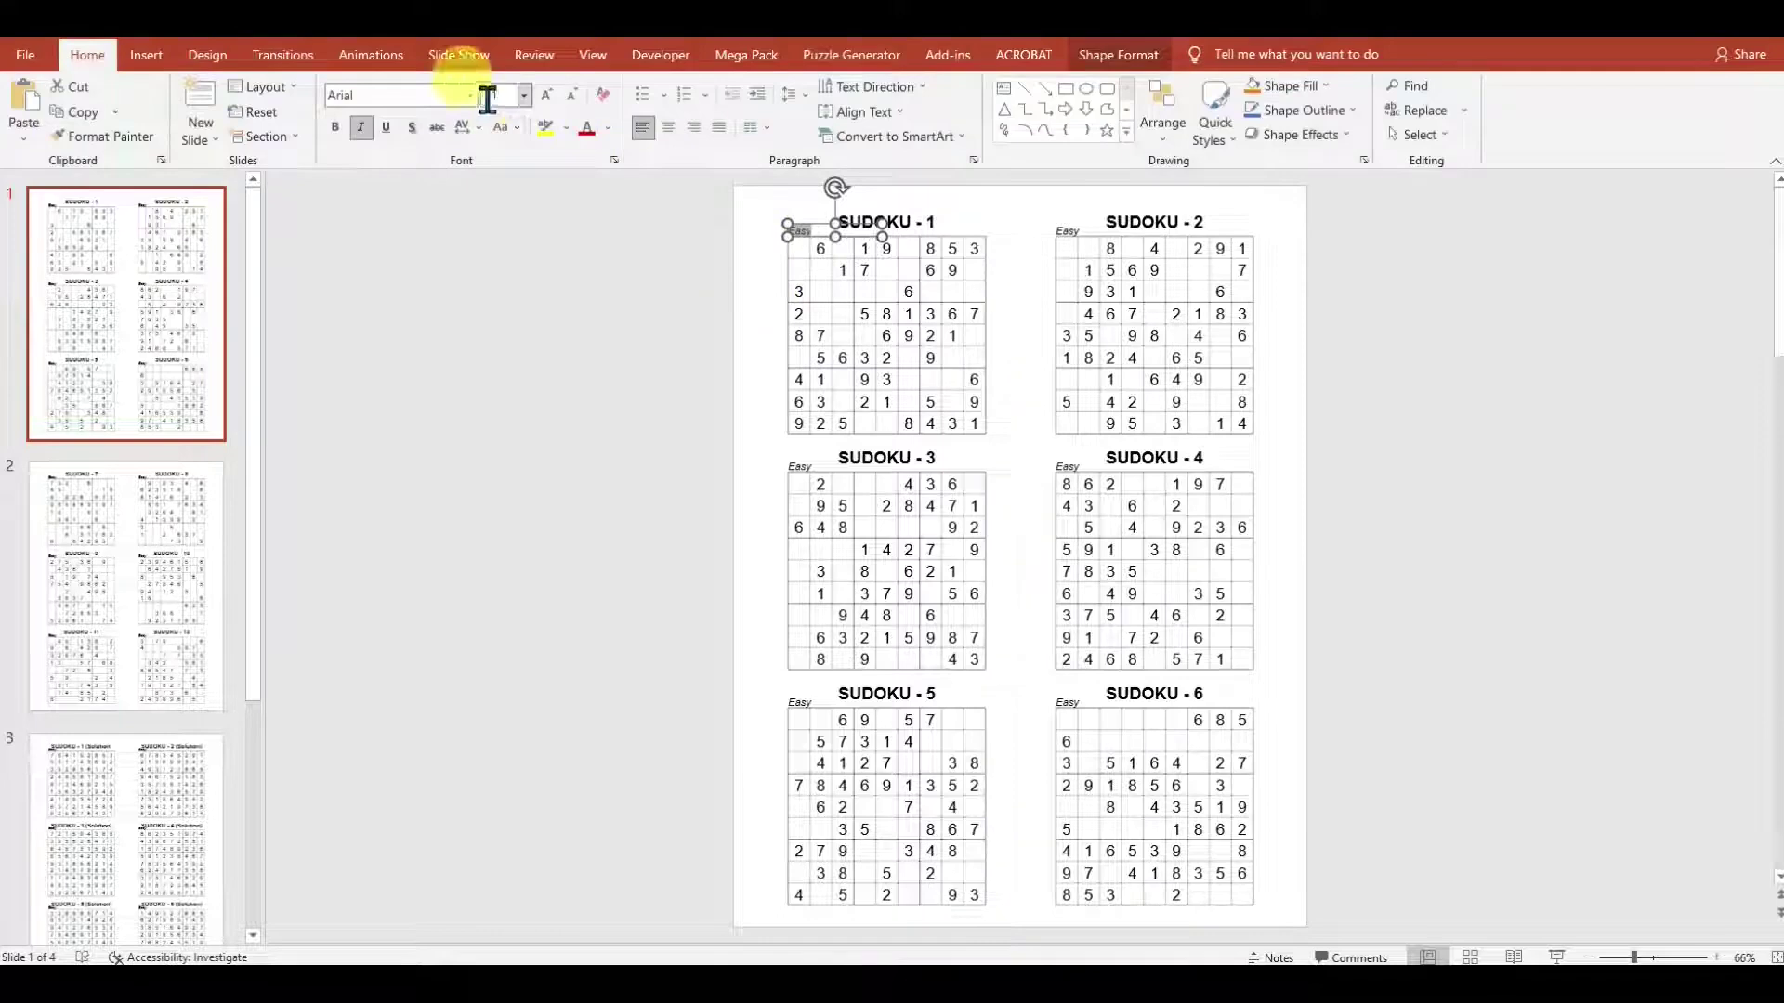
pyautogui.click(524, 94)
pyautogui.click(493, 272)
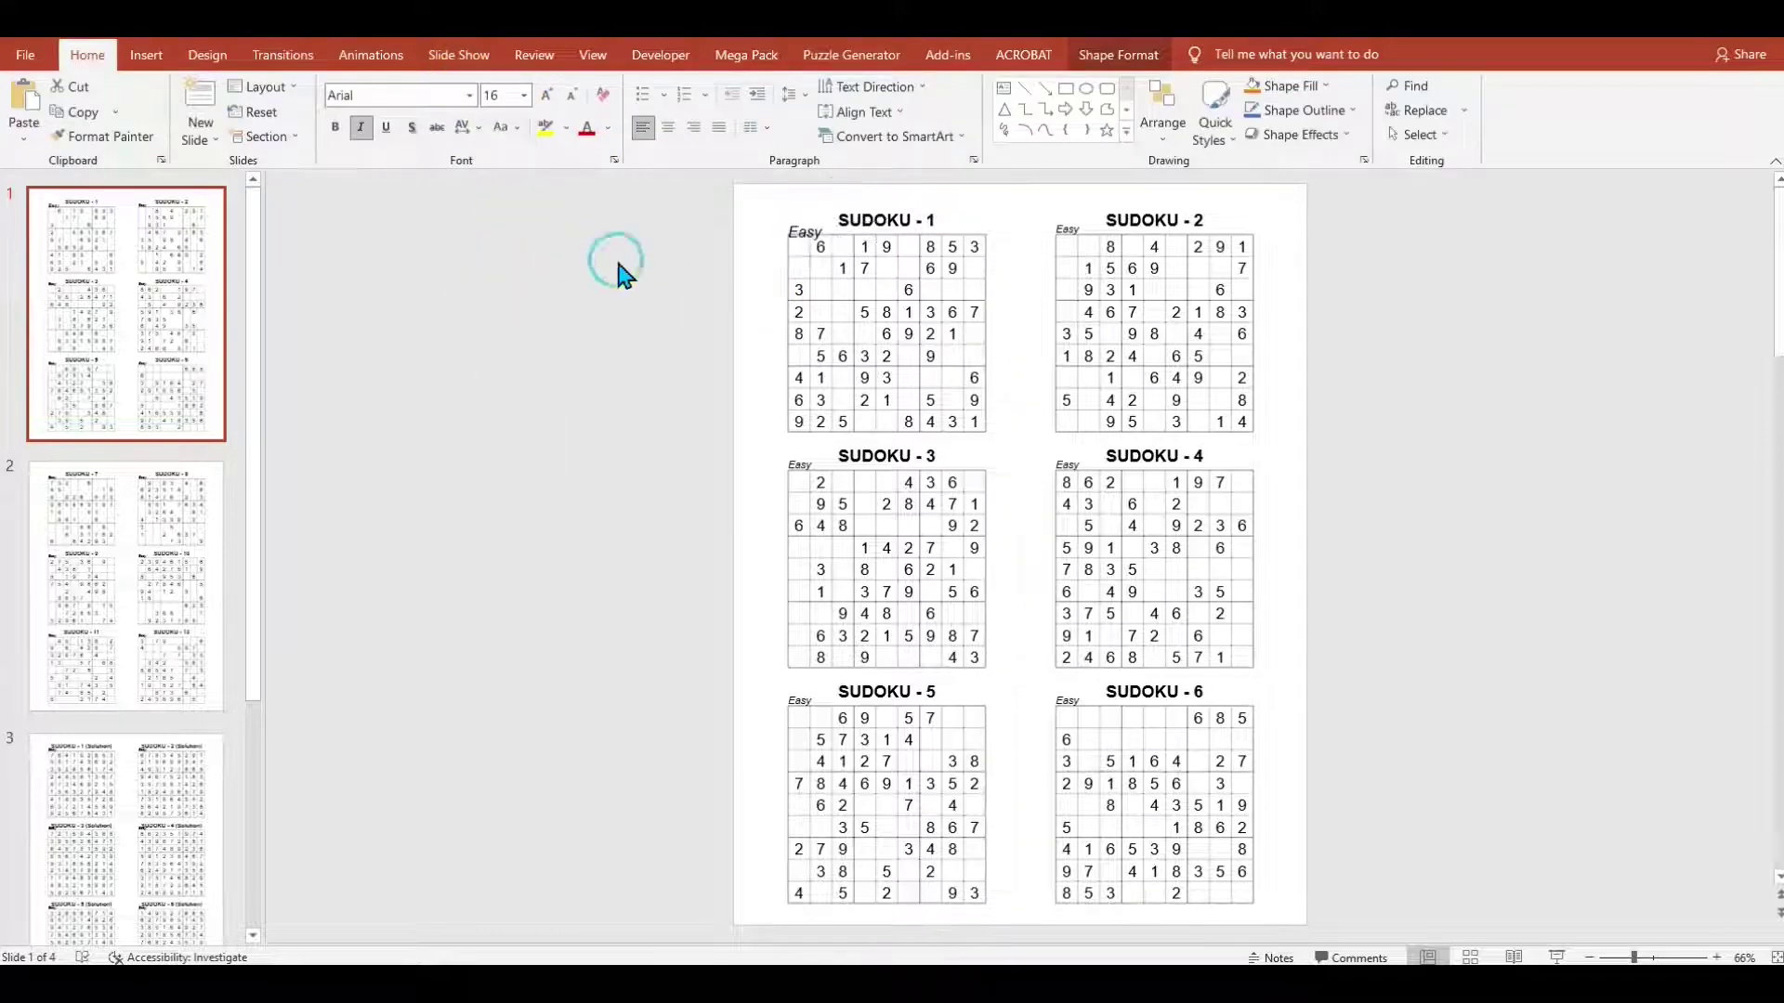
pyautogui.moveTo(793, 219); pyautogui.dragTo(797, 216)
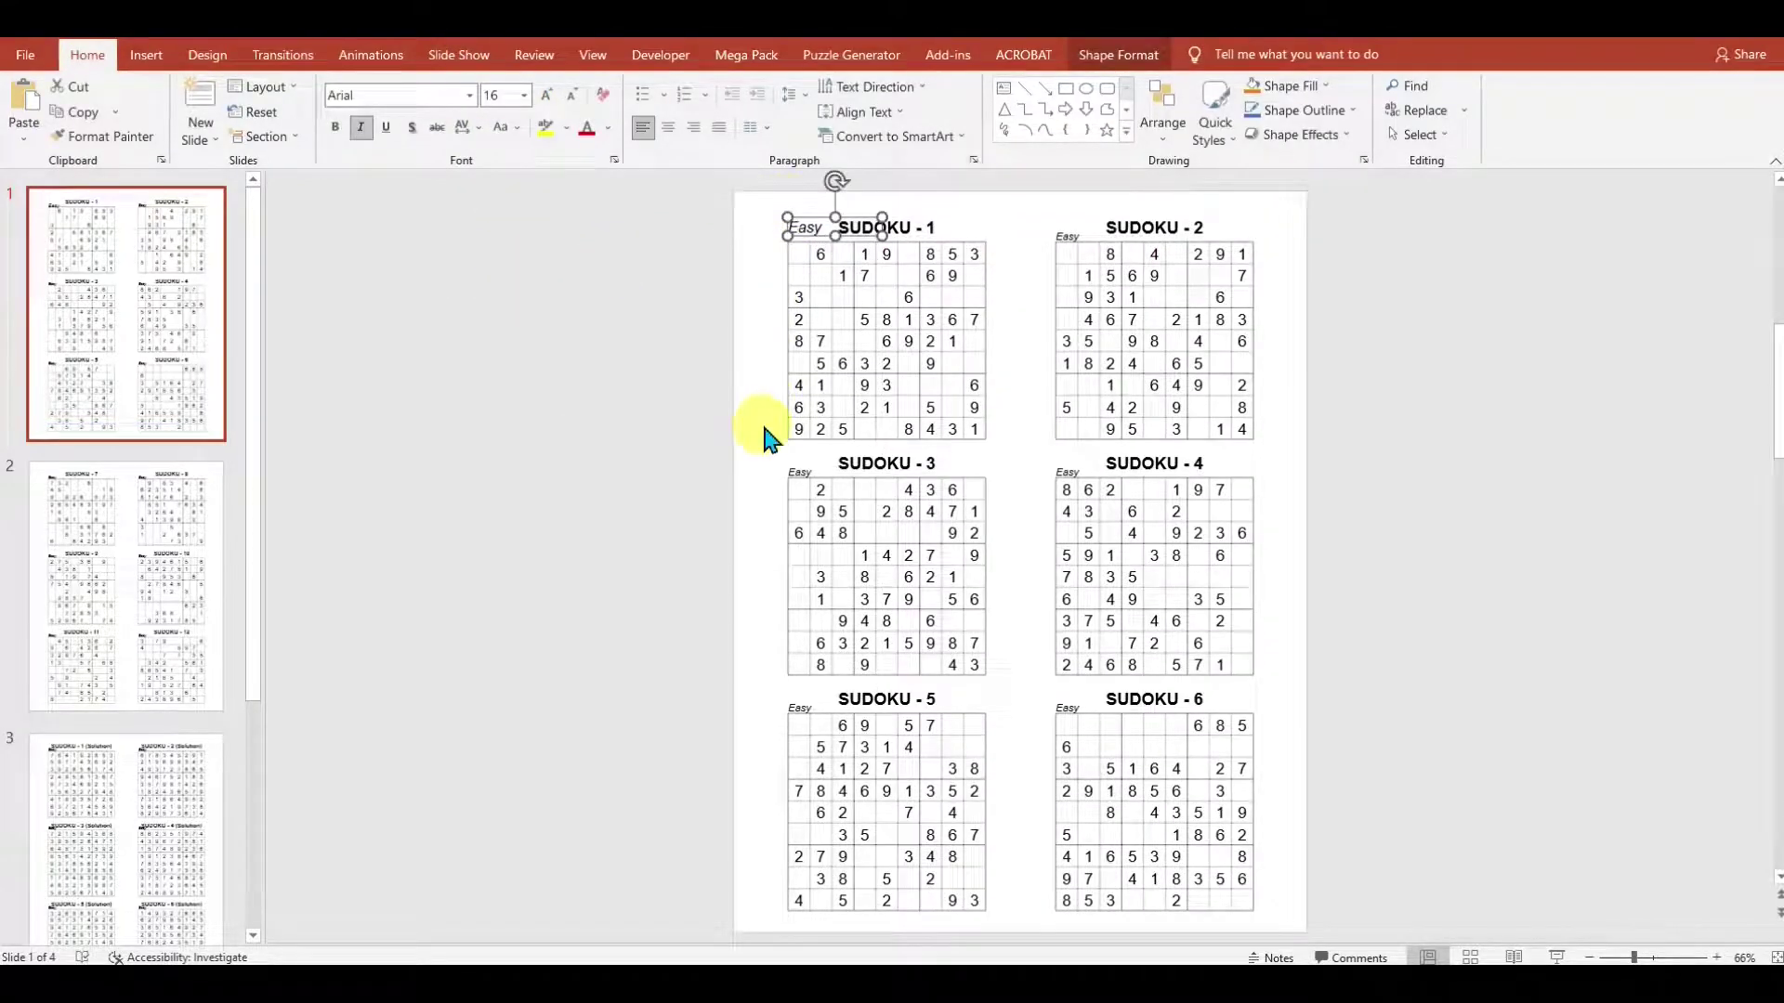
# - Apply the Easy label adjustment to all pages with Adjust All
pyautogui.click(851, 55)
pyautogui.click(985, 110)
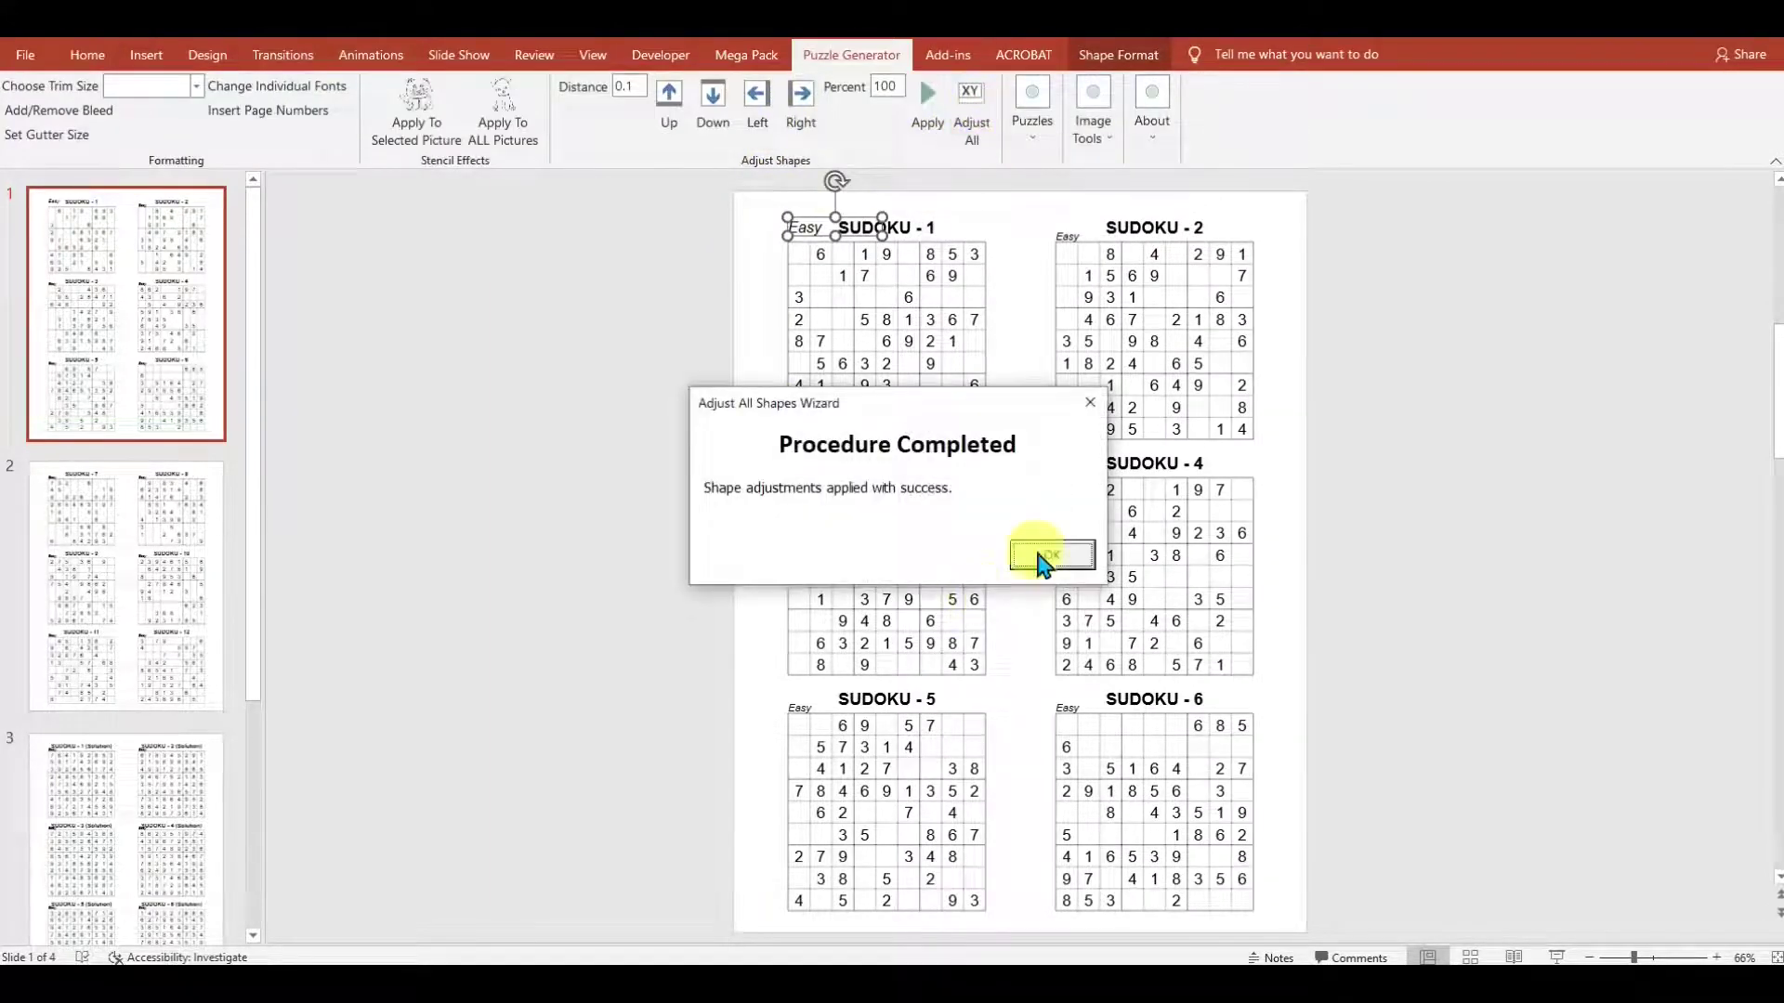
pyautogui.click(1045, 555)
# - Delete the Easy label above SUDOKU - 1 (Solution) on slide 3
pyautogui.scroll(-10, 682, 499)
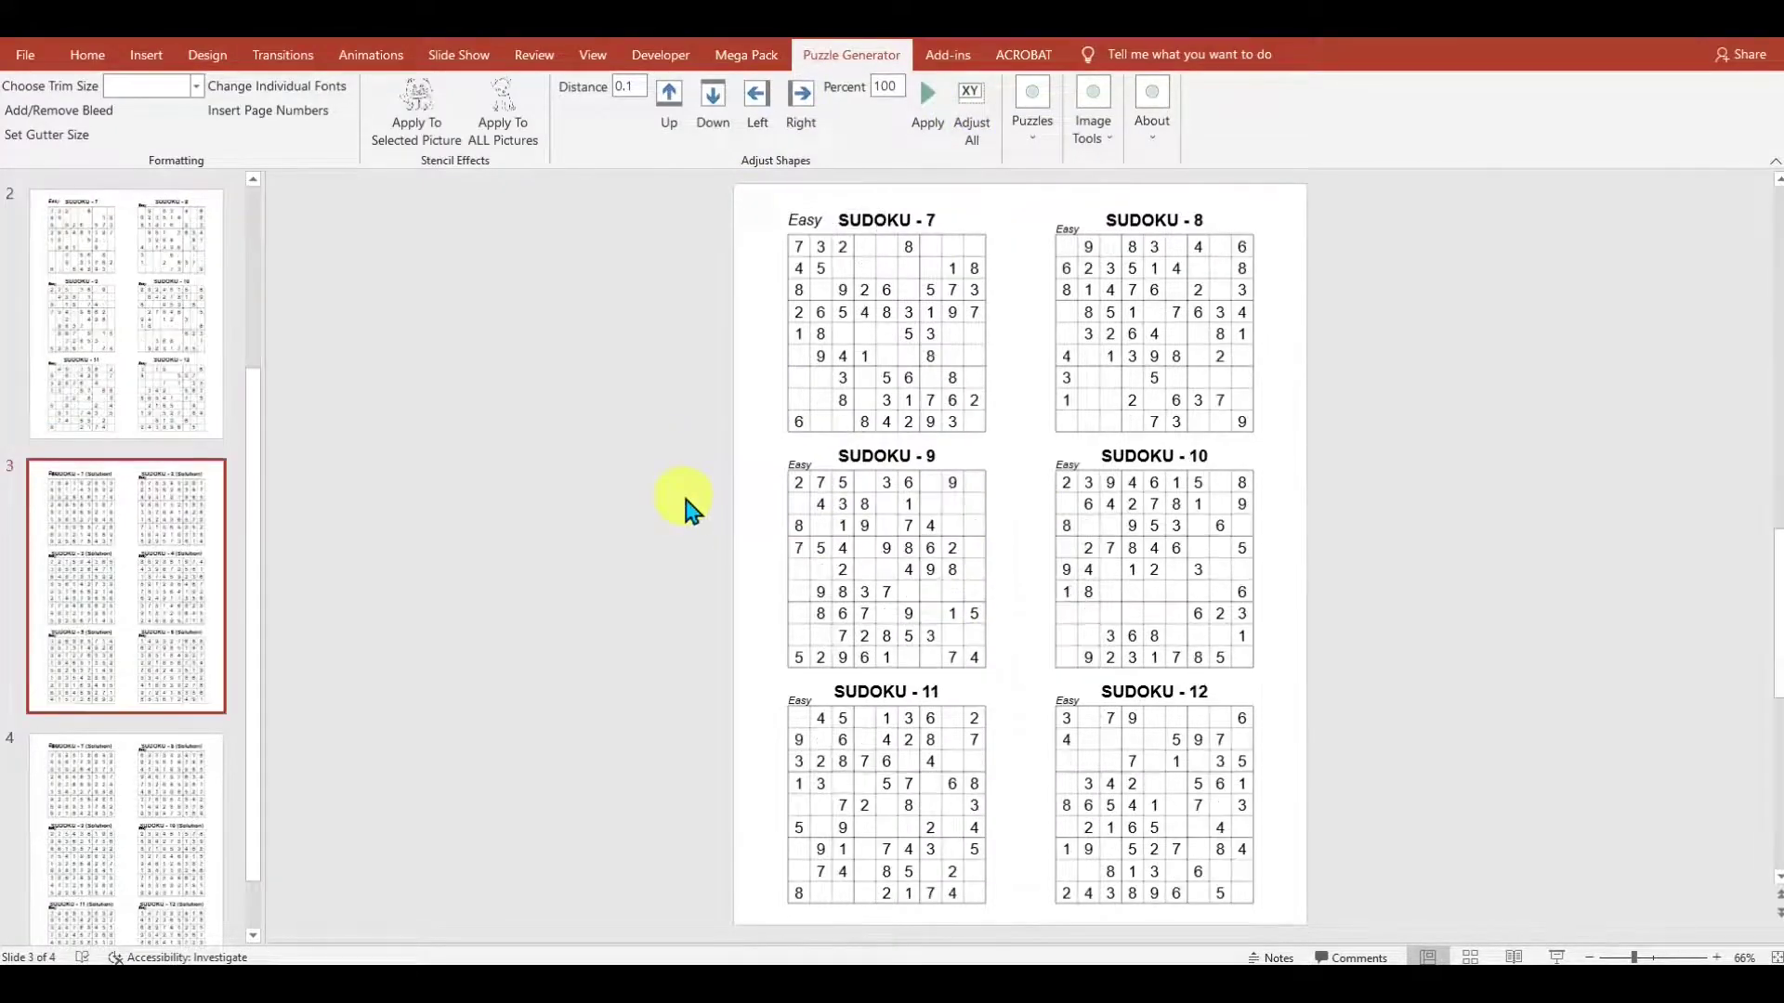
pyautogui.scroll(10, 696, 311)
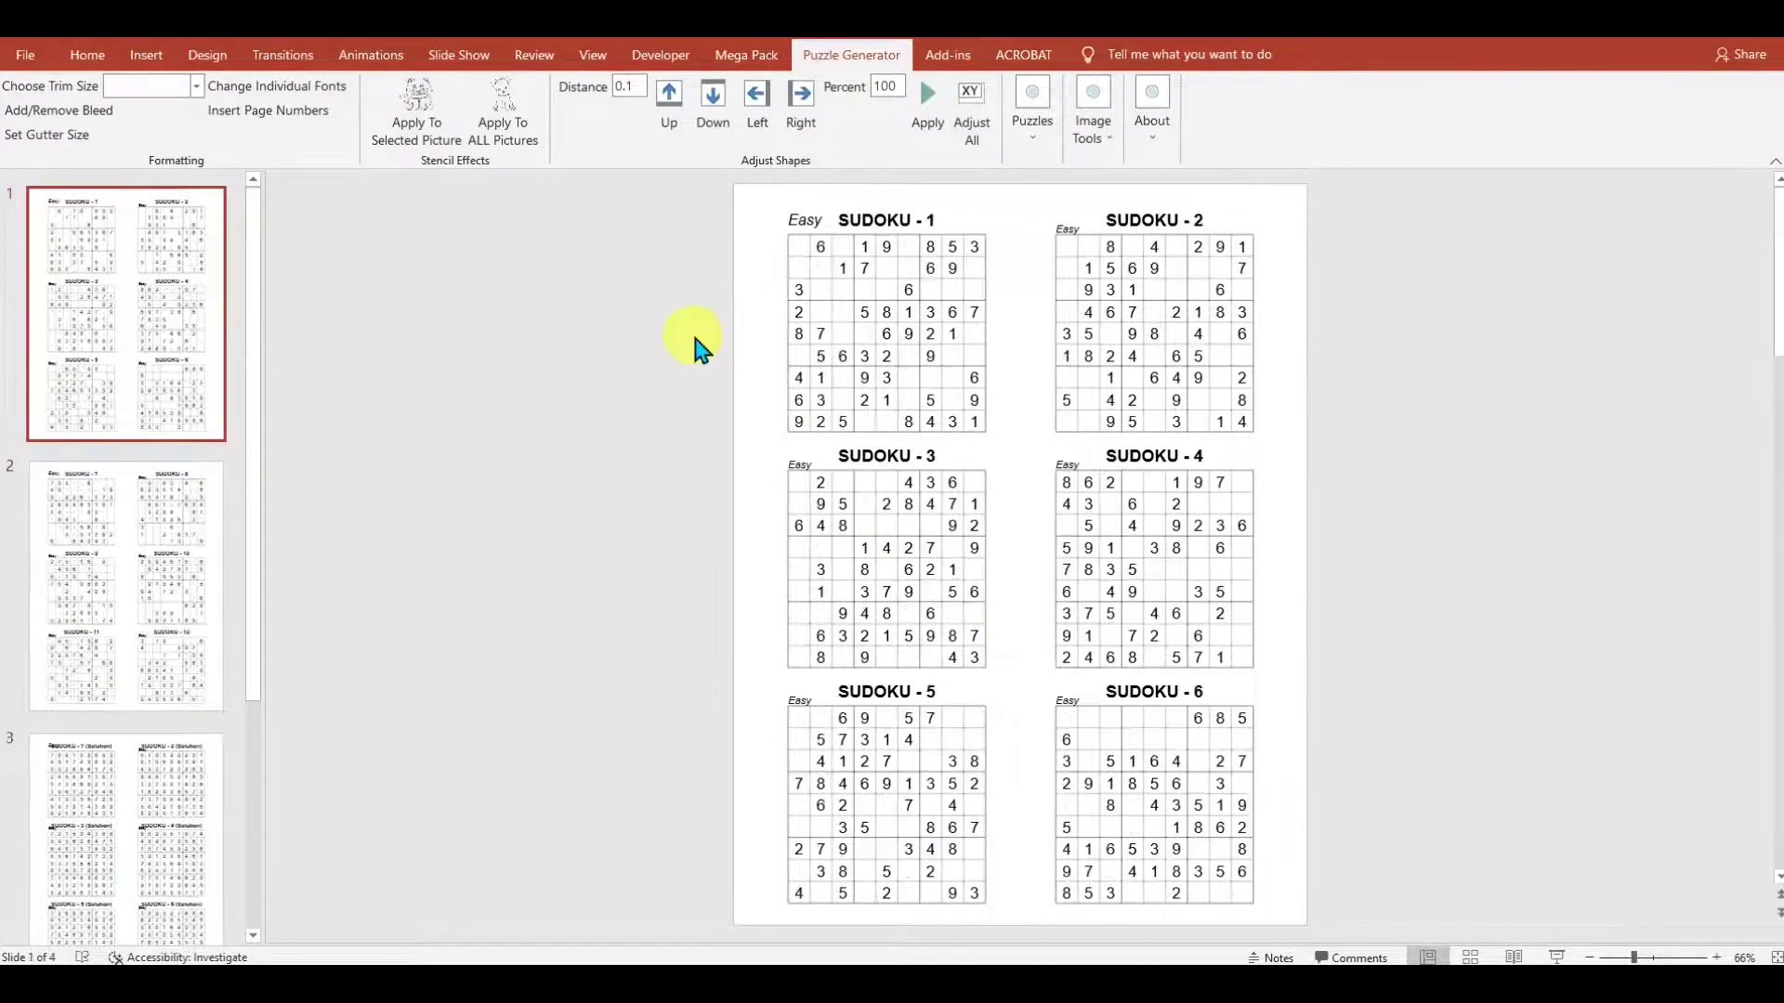
pyautogui.scroll(-2, 697, 325)
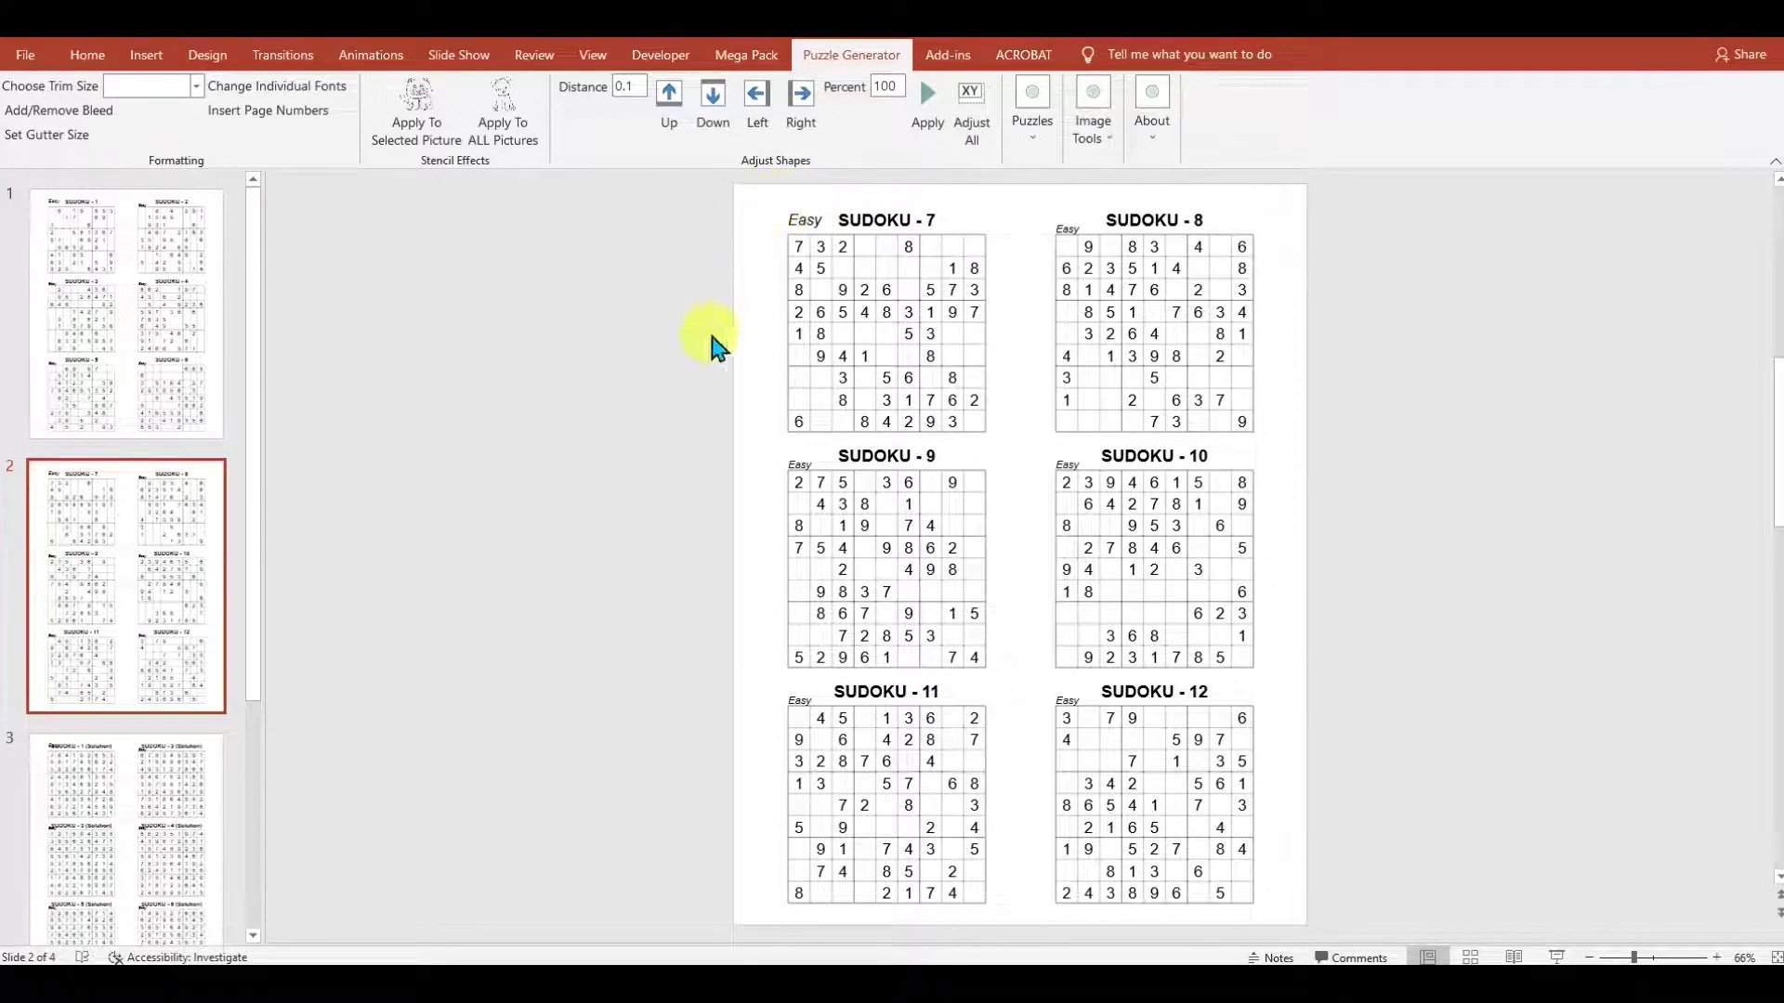
pyautogui.scroll(-2, 708, 327)
pyautogui.click(798, 218)
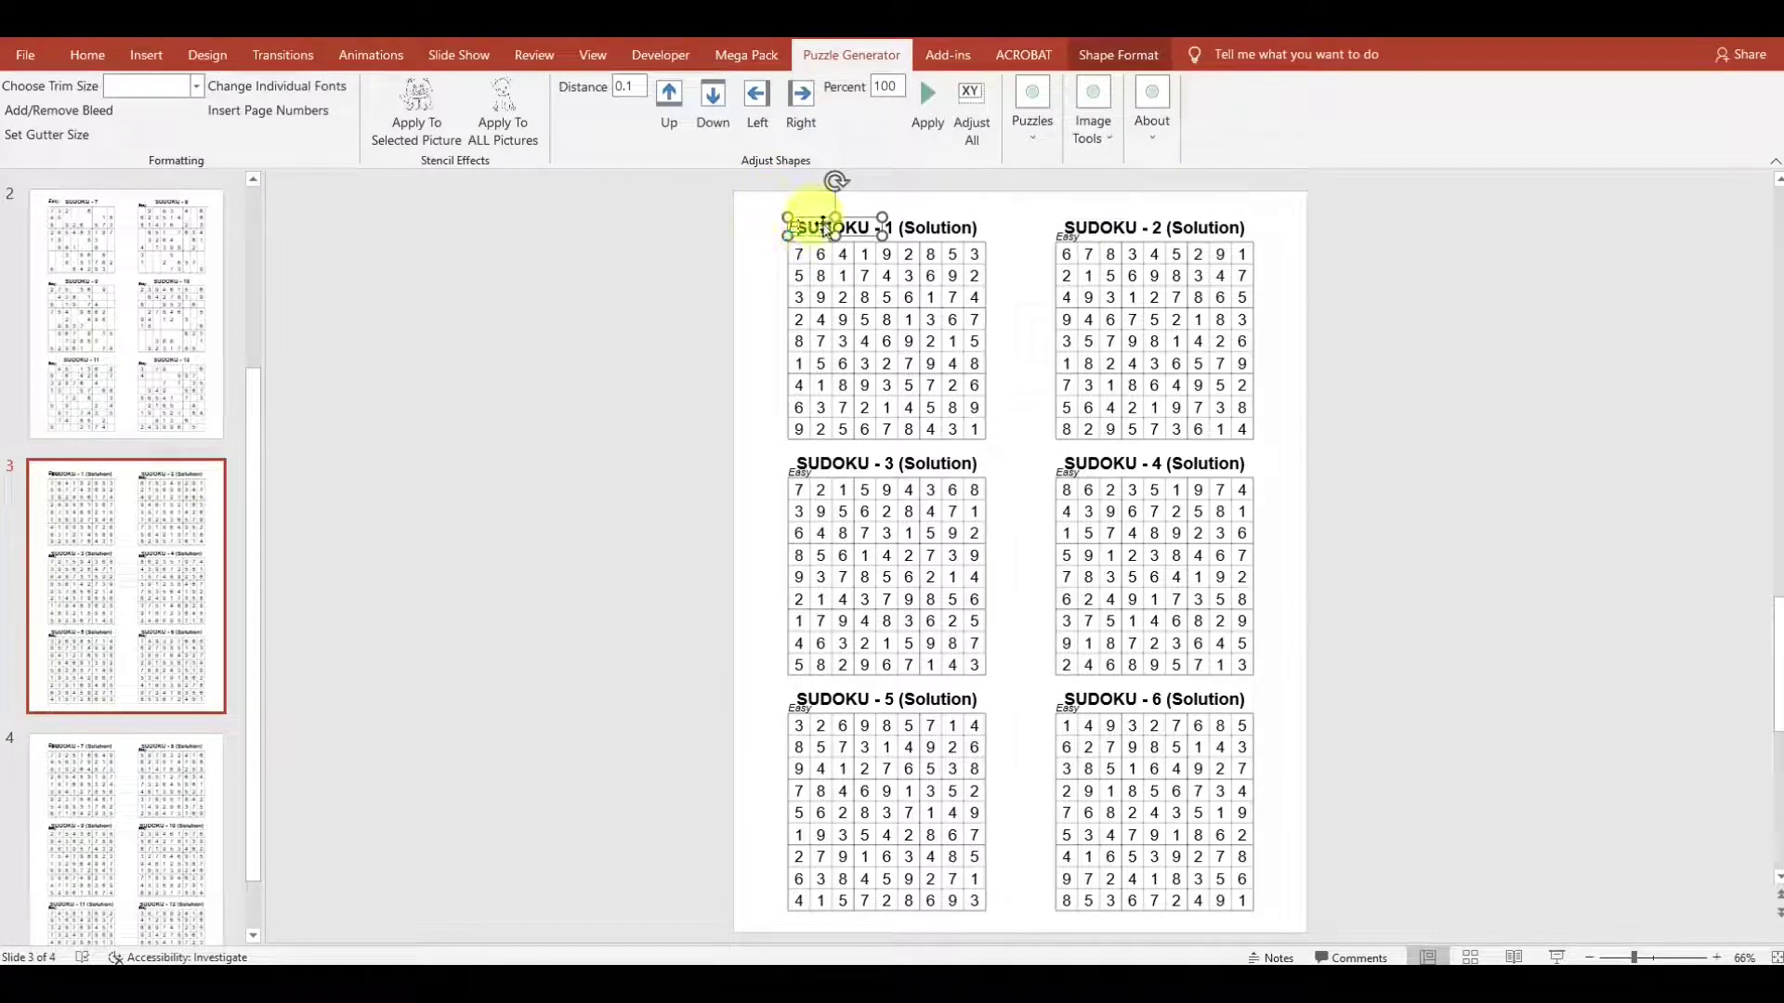
pyautogui.press('Delete')
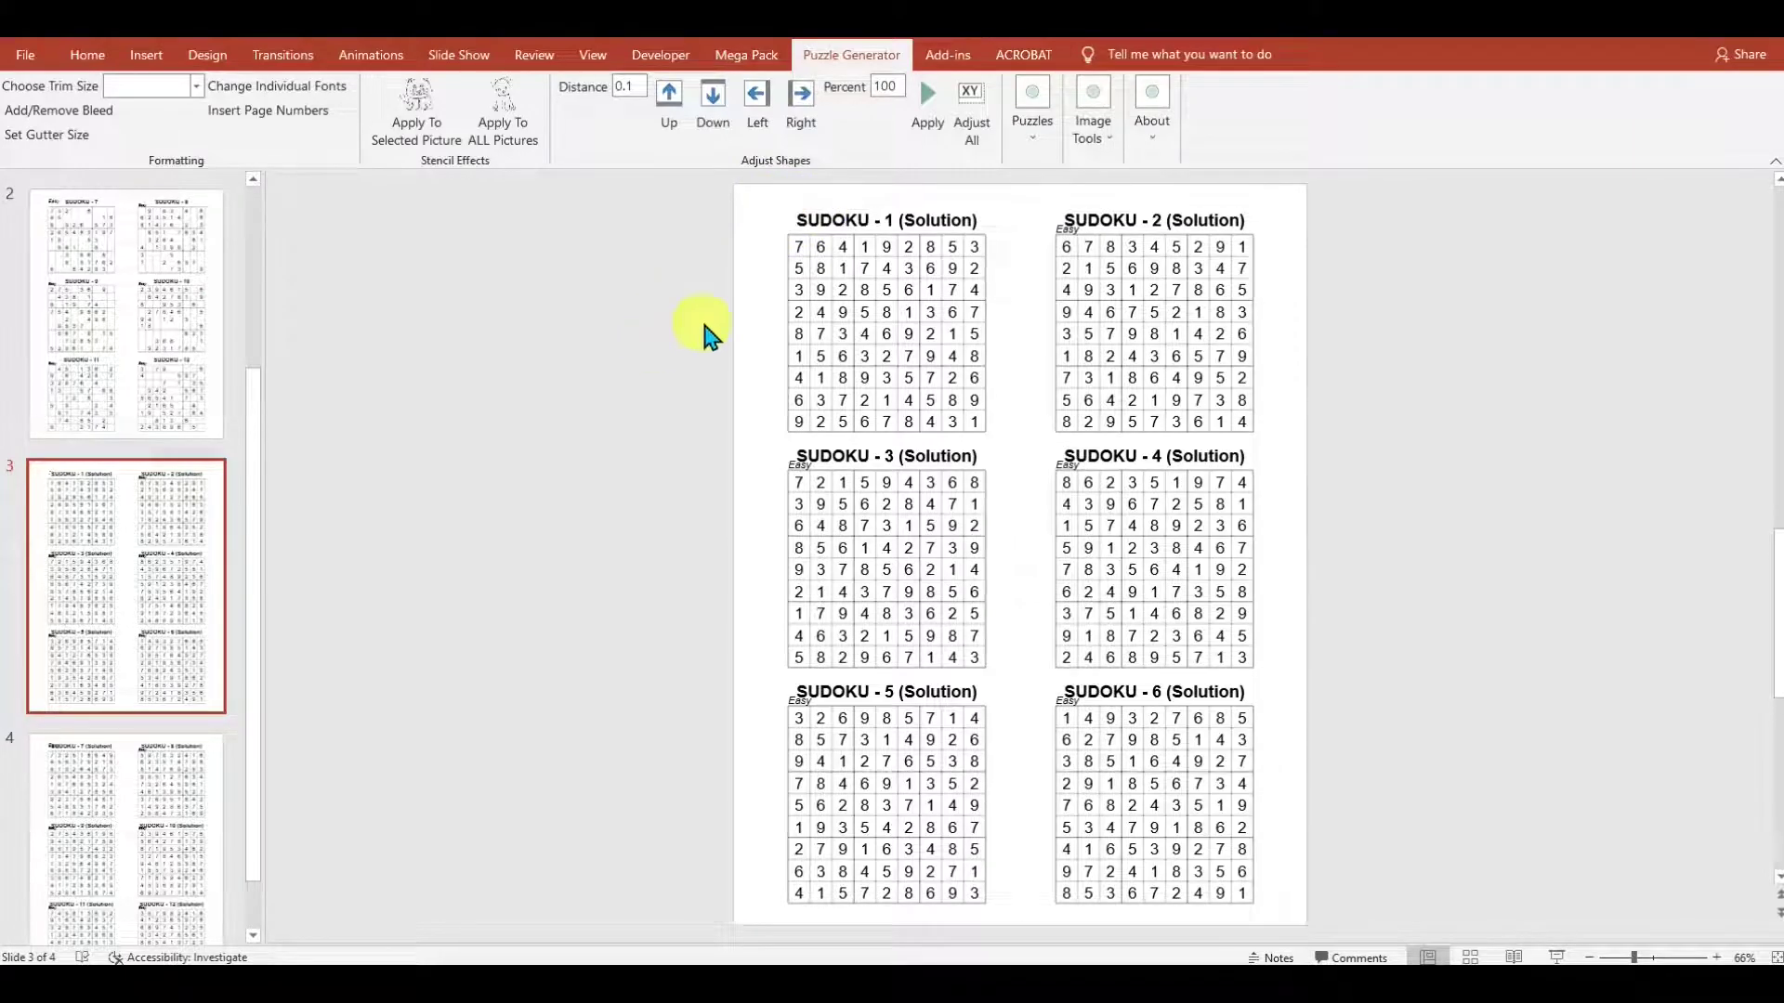
# - Back on slide 1, compare the Easy labels and select the whole SUDOKU - 1 puzzle
pyautogui.press('pageup')
pyautogui.press('pagedown')
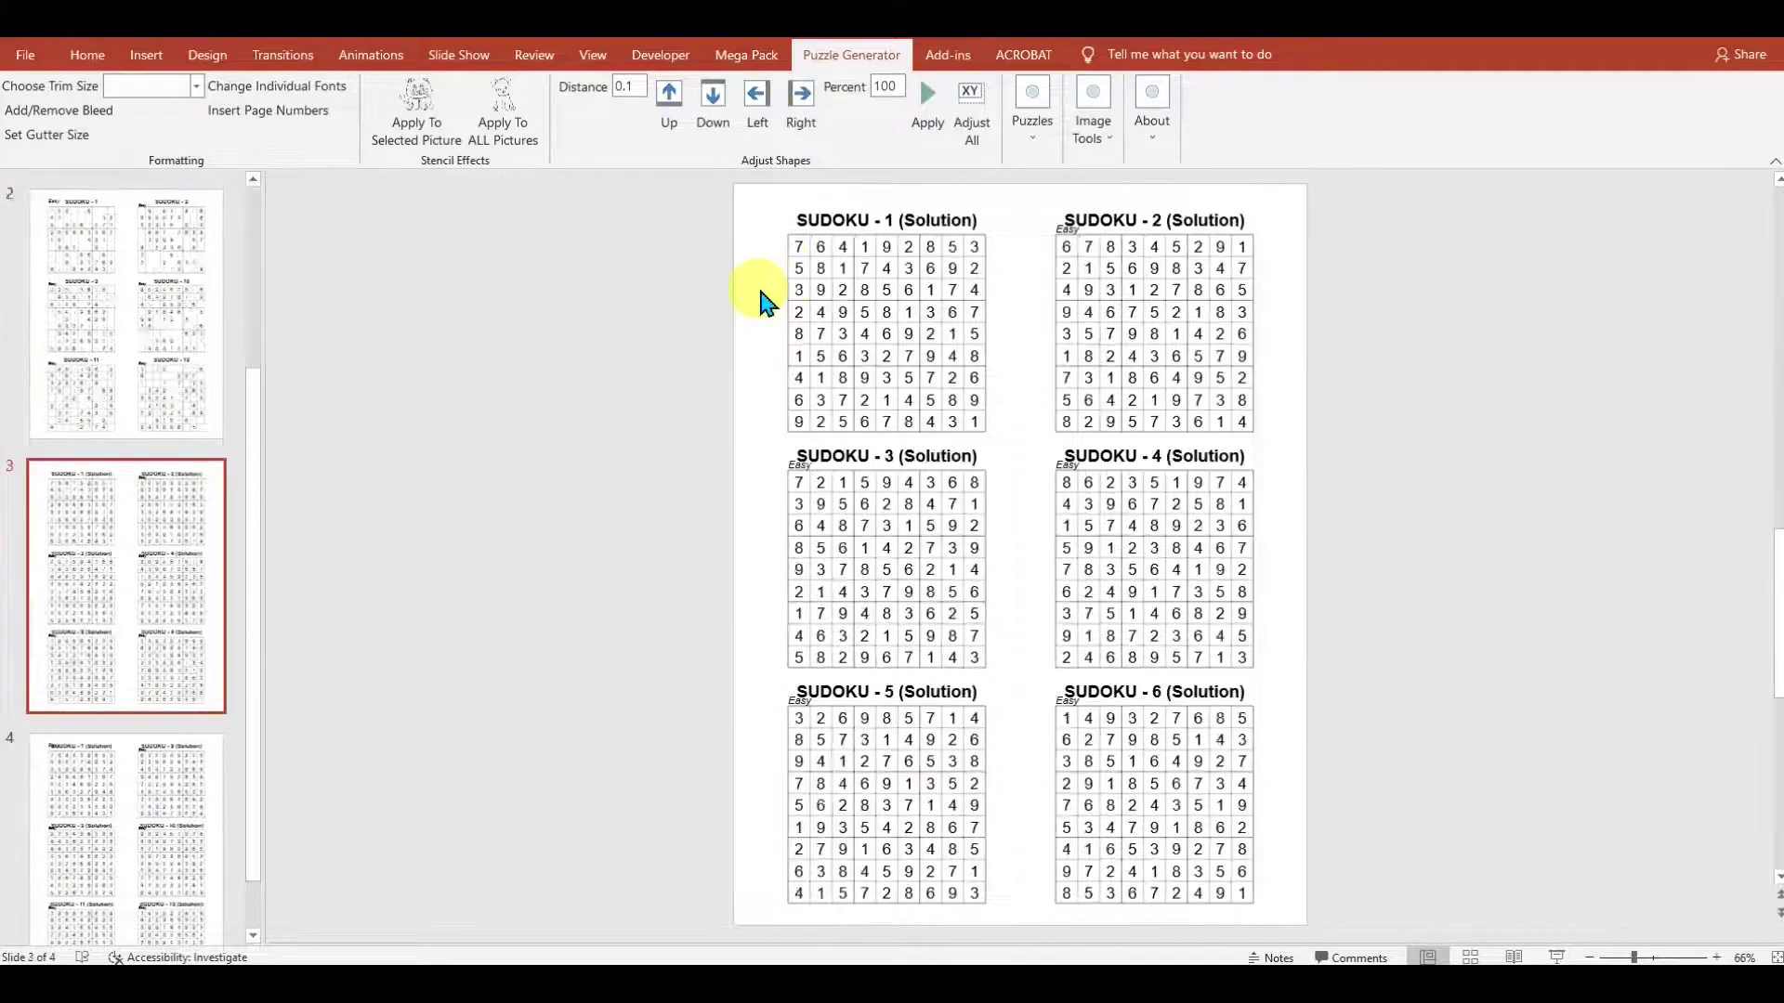
pyautogui.press('pageup')
pyautogui.press('pageup')
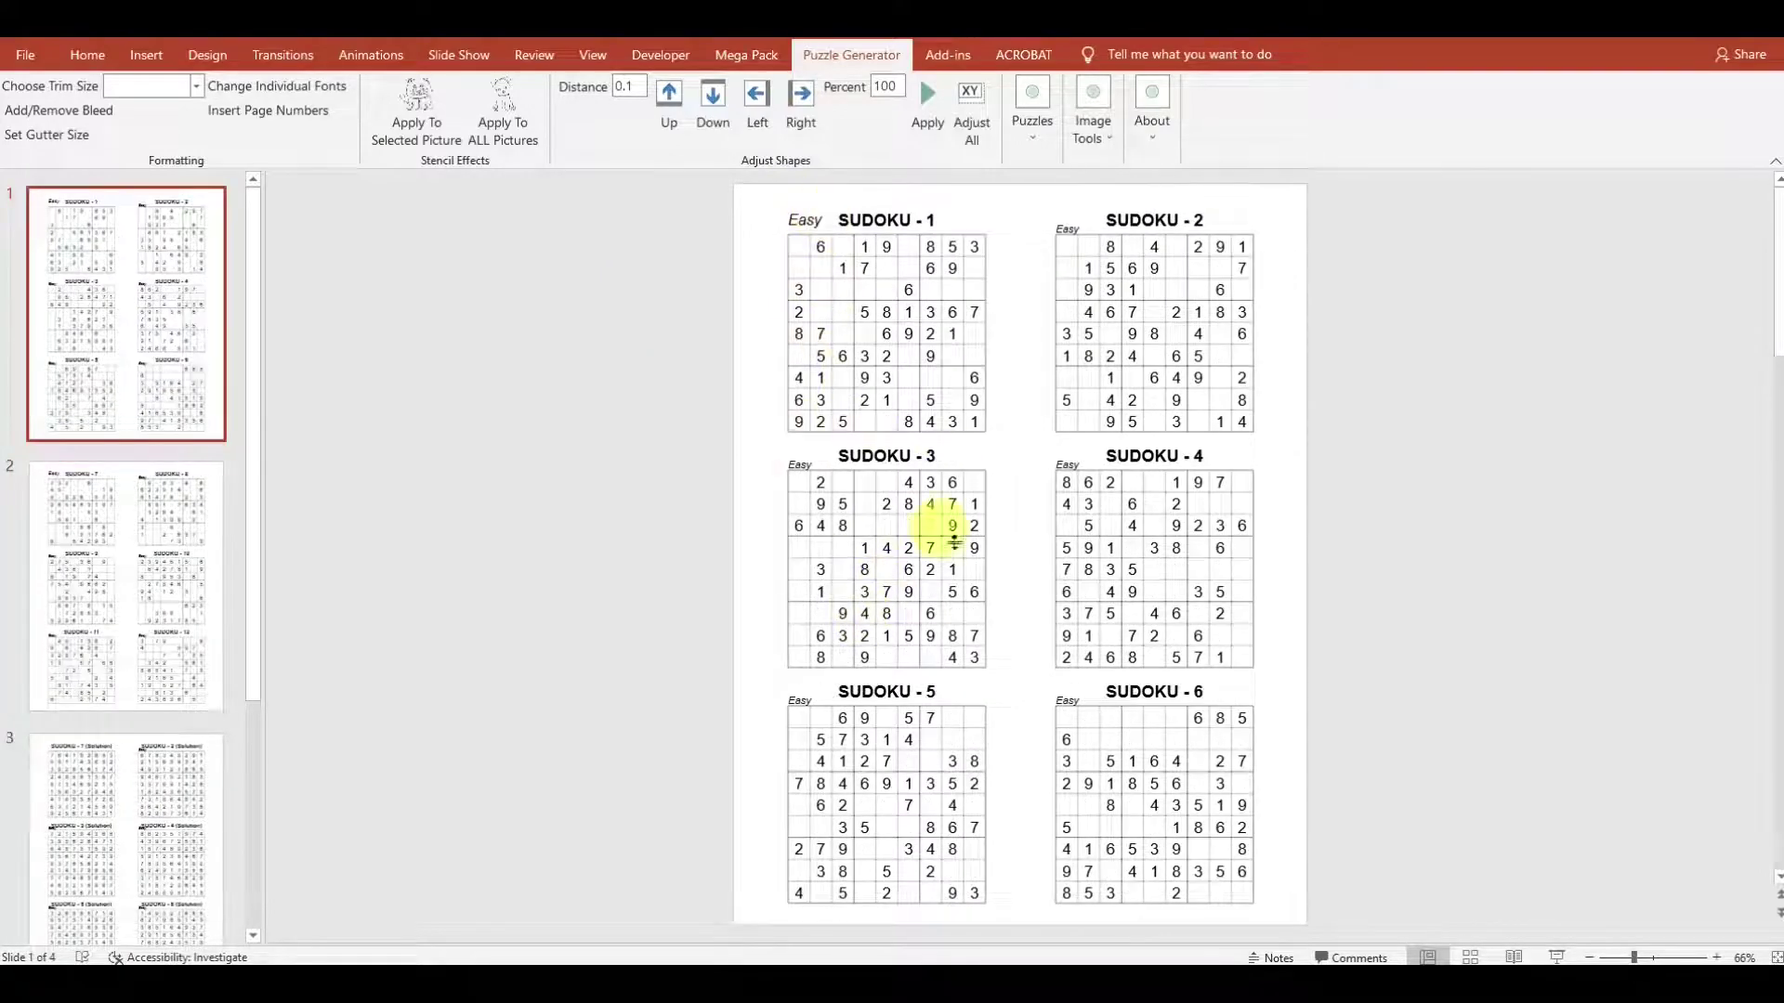
pyautogui.click(797, 462)
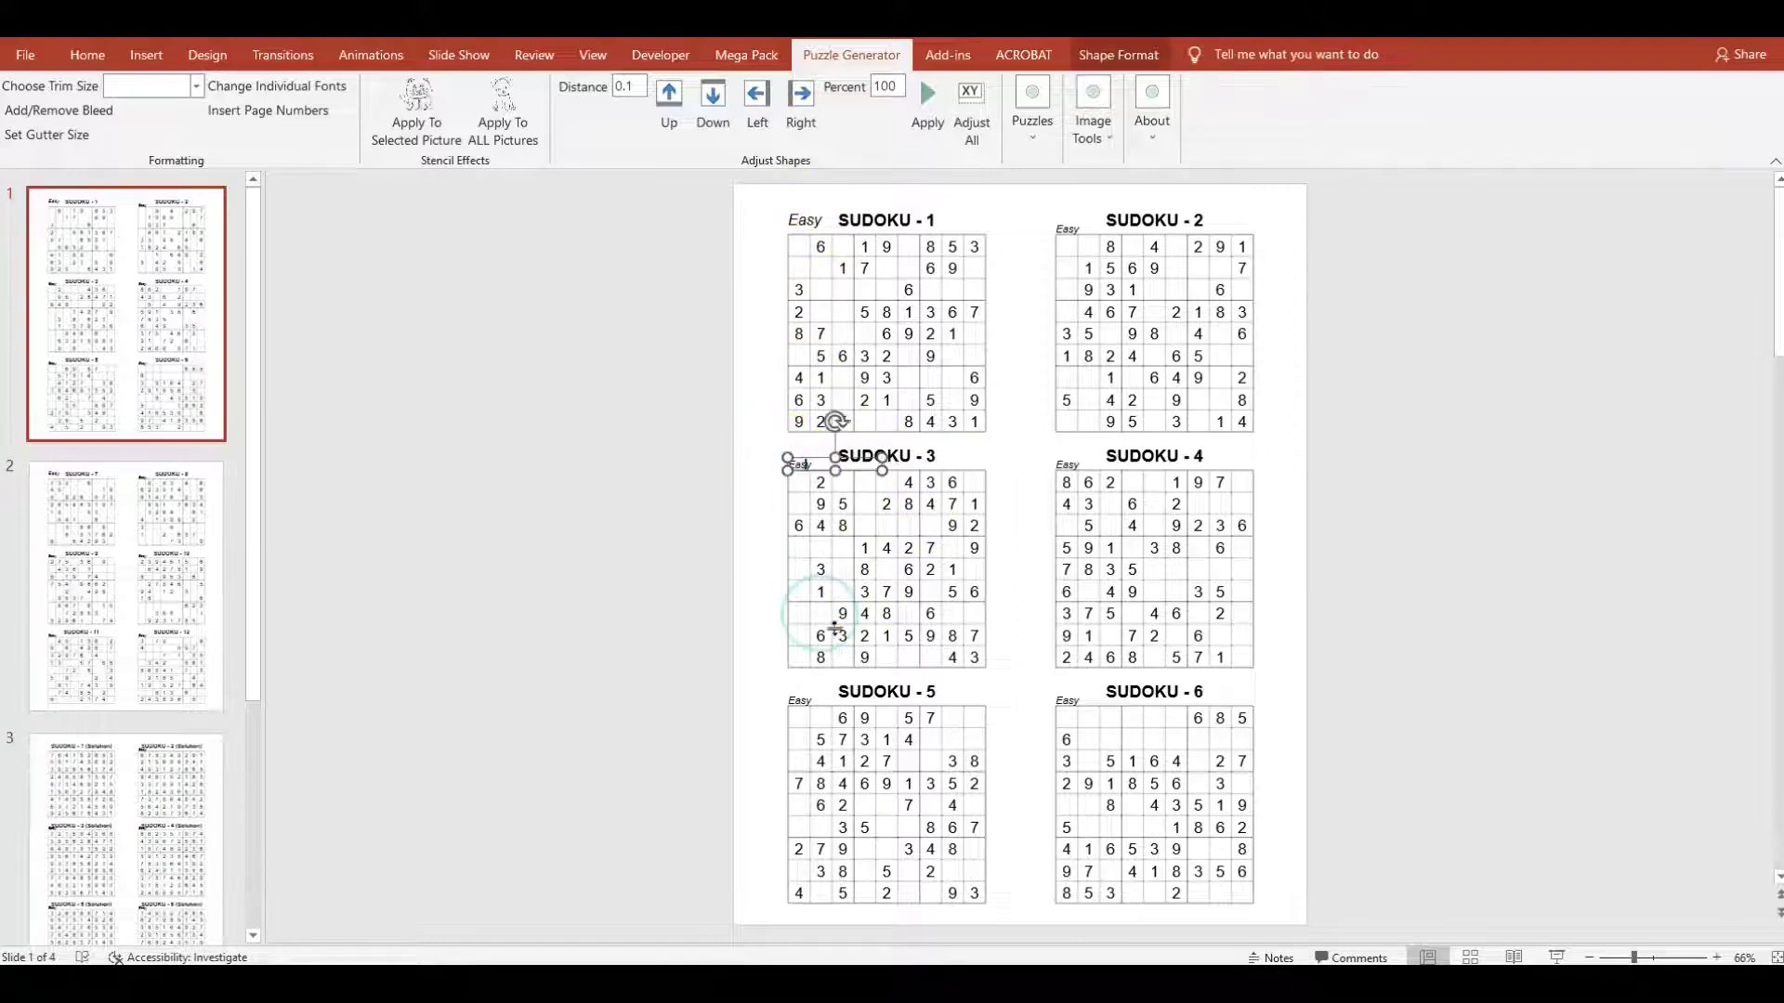
pyautogui.click(816, 703)
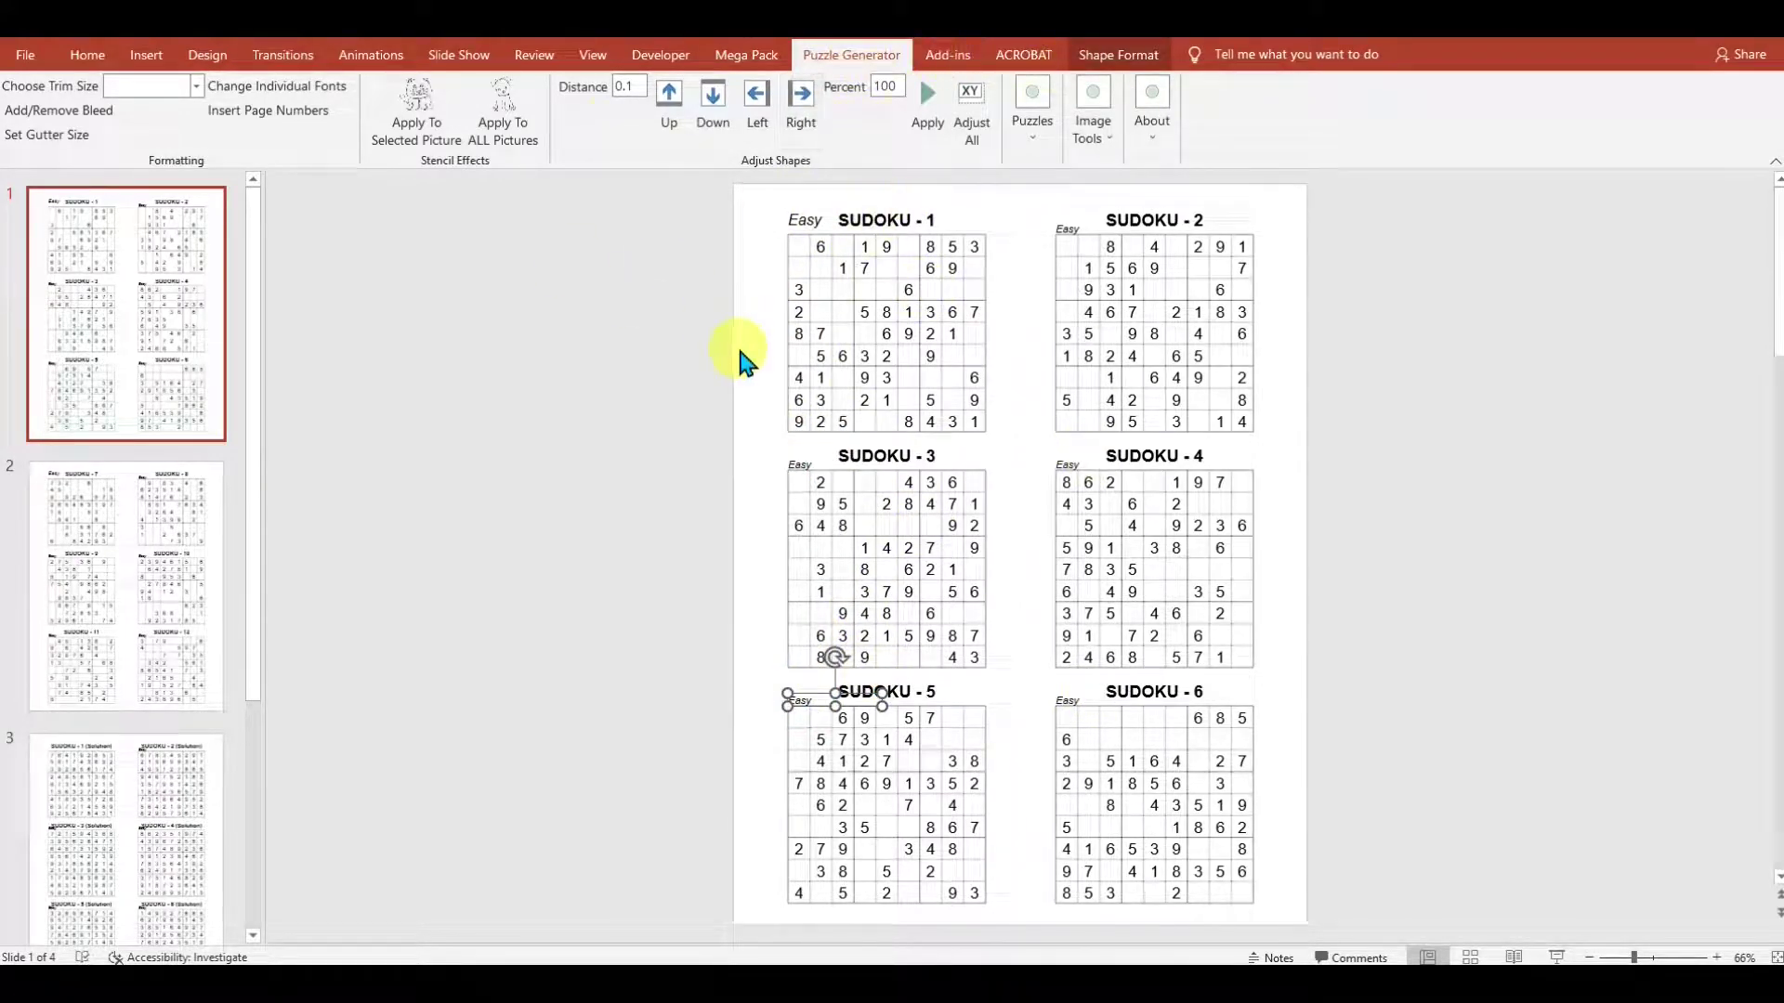
pyautogui.click(663, 336)
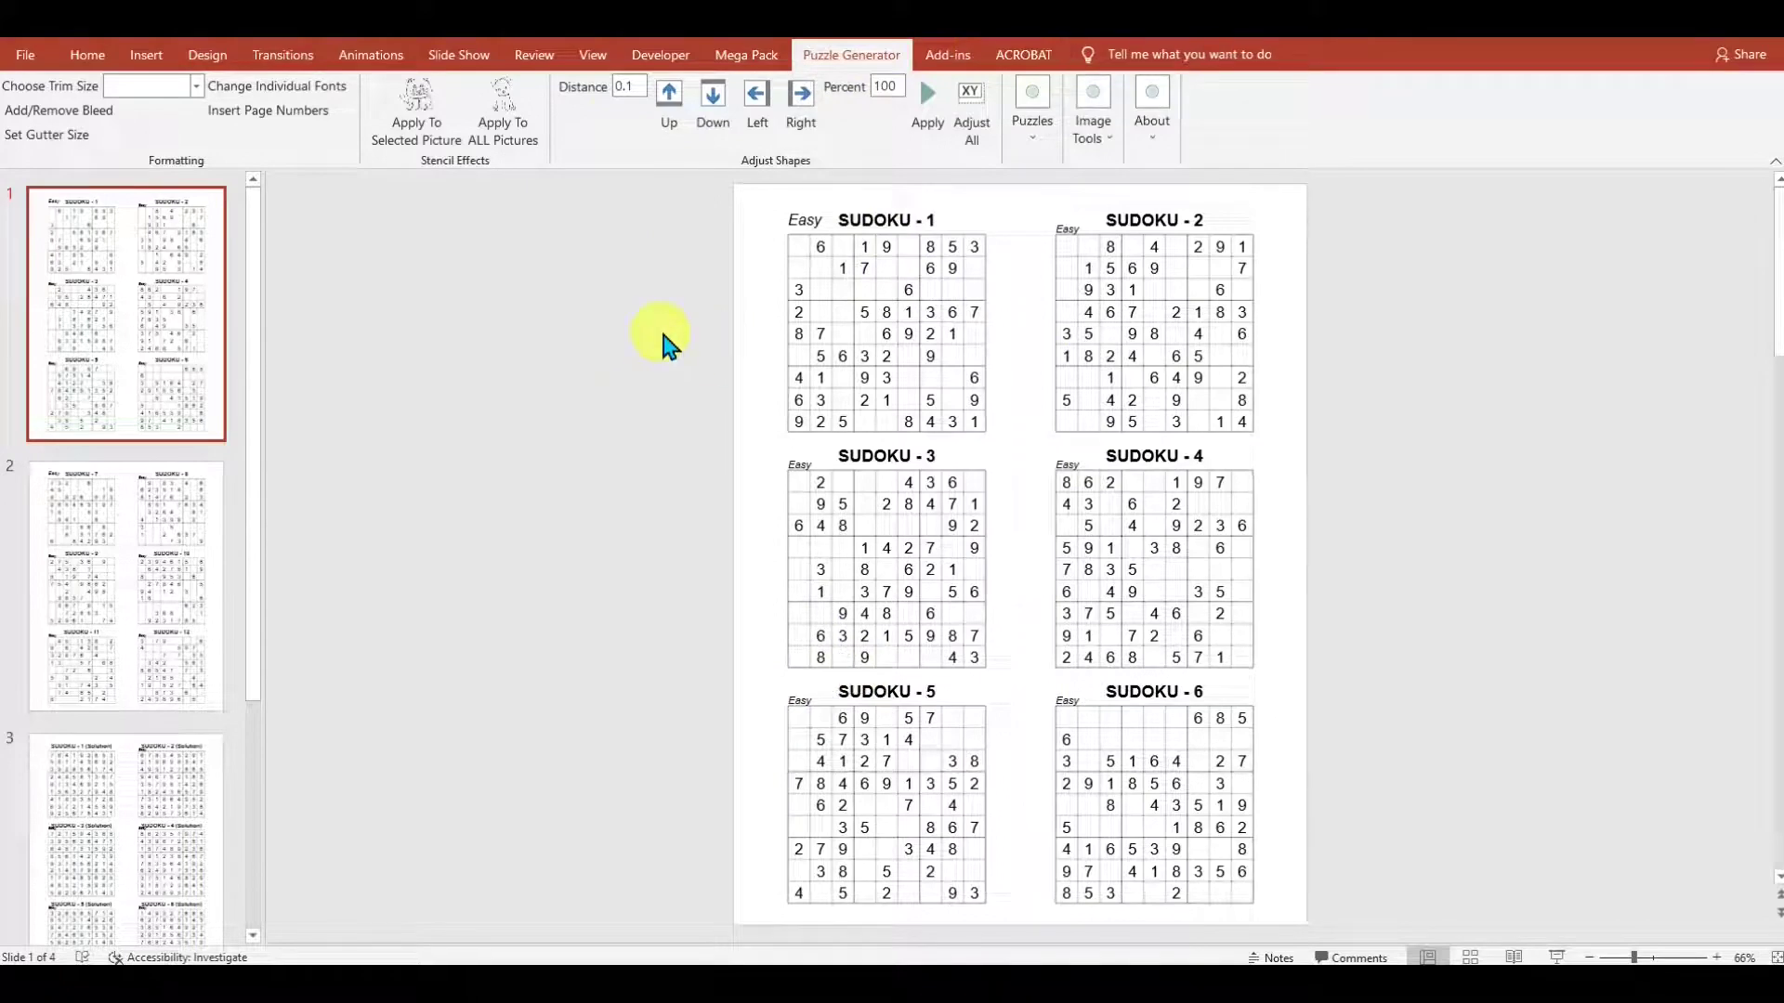
pyautogui.moveTo(703, 197); pyautogui.dragTo(1047, 464)
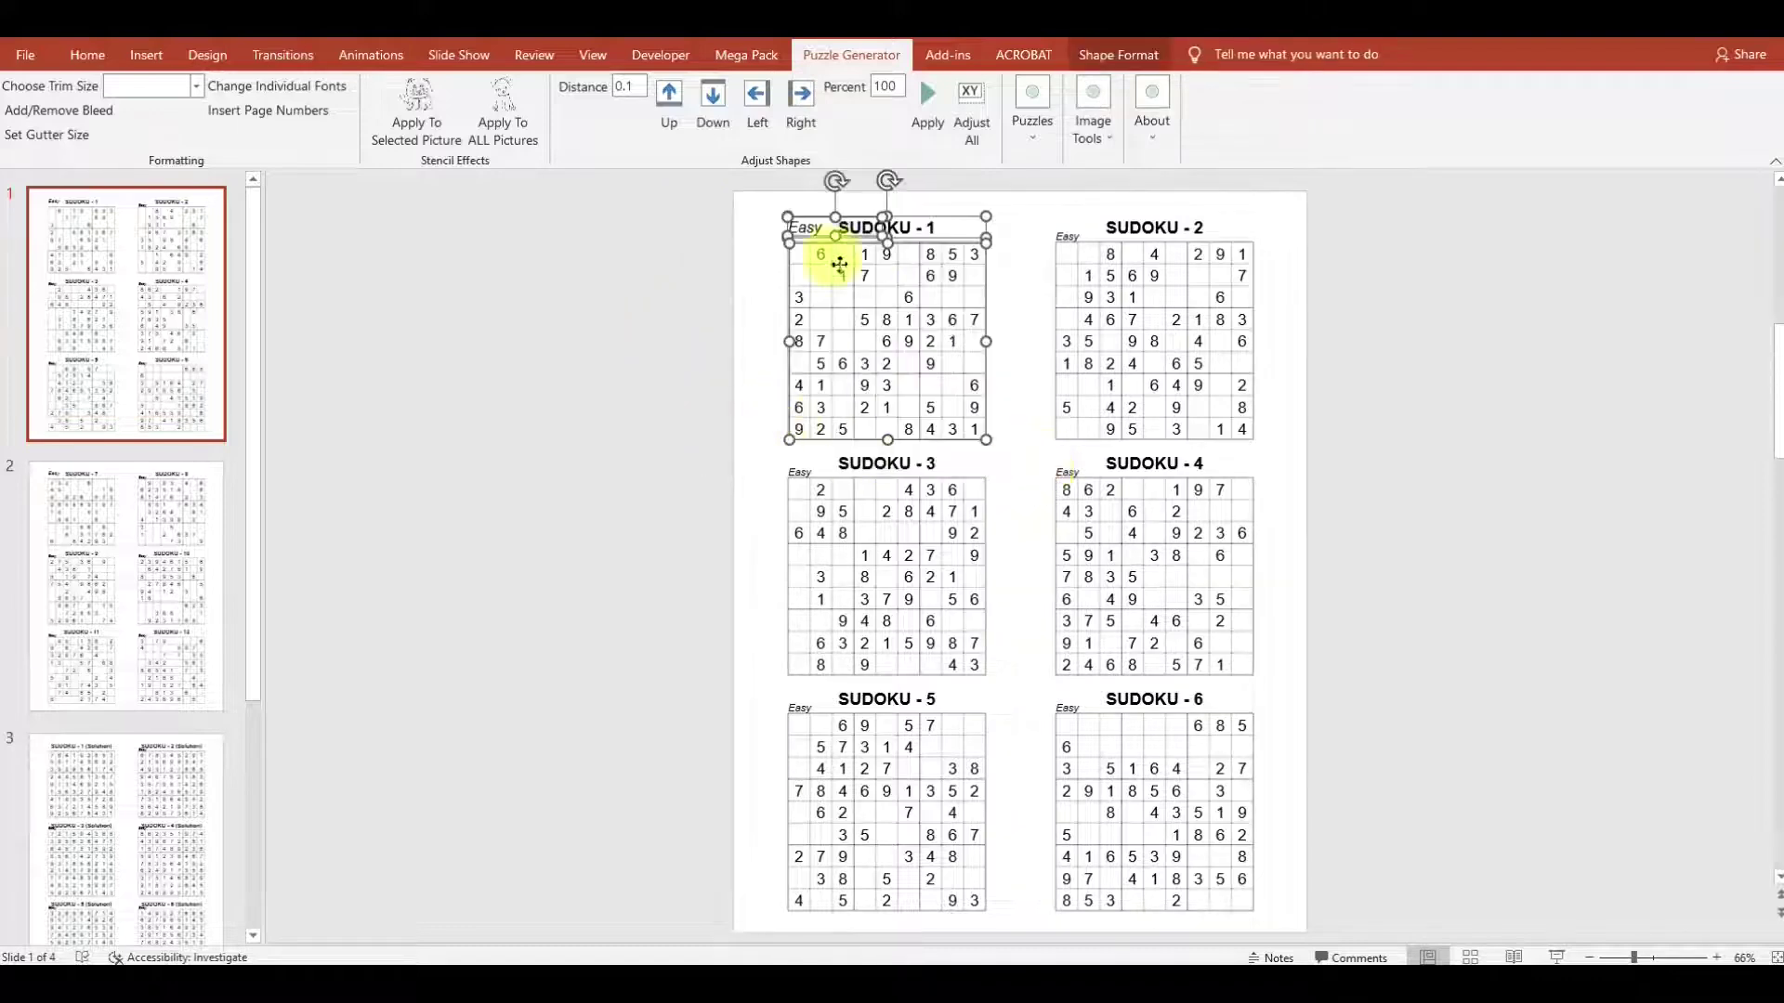
# - Nudge SUDOKU - 1 to the right by a 0.3 distance
pyautogui.click(656, 105)
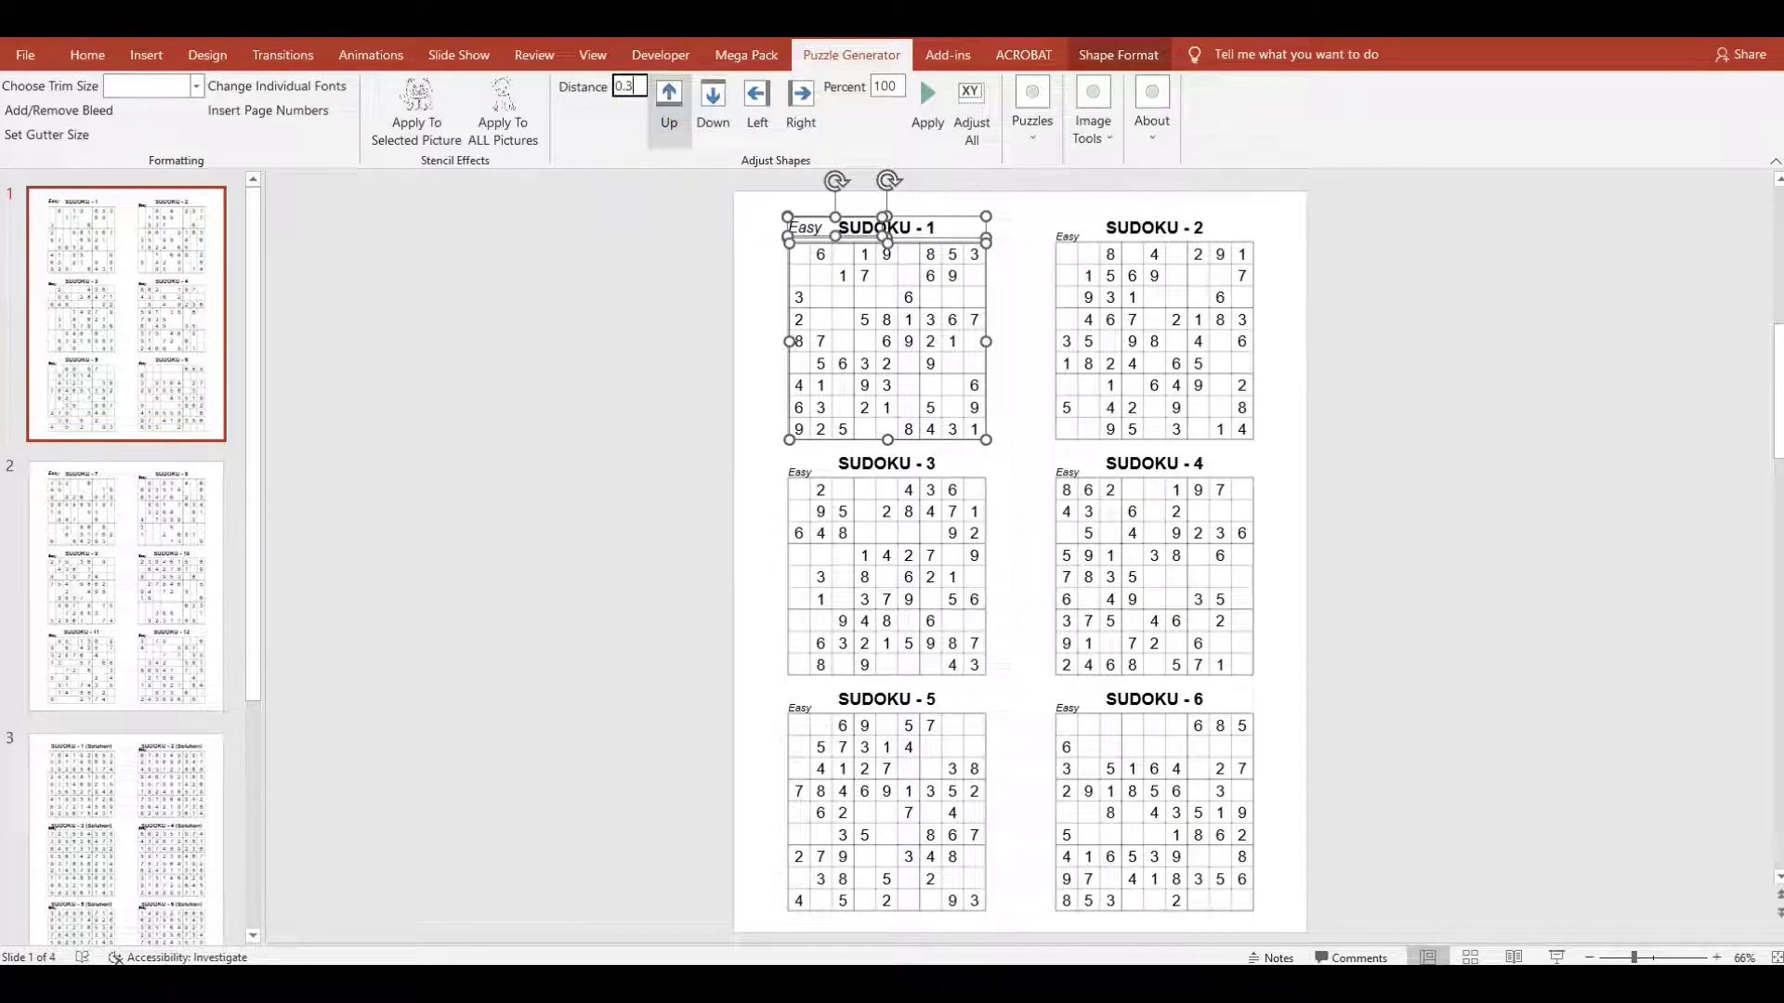
pyautogui.click(805, 108)
pyautogui.click(1022, 552)
pyautogui.click(624, 310)
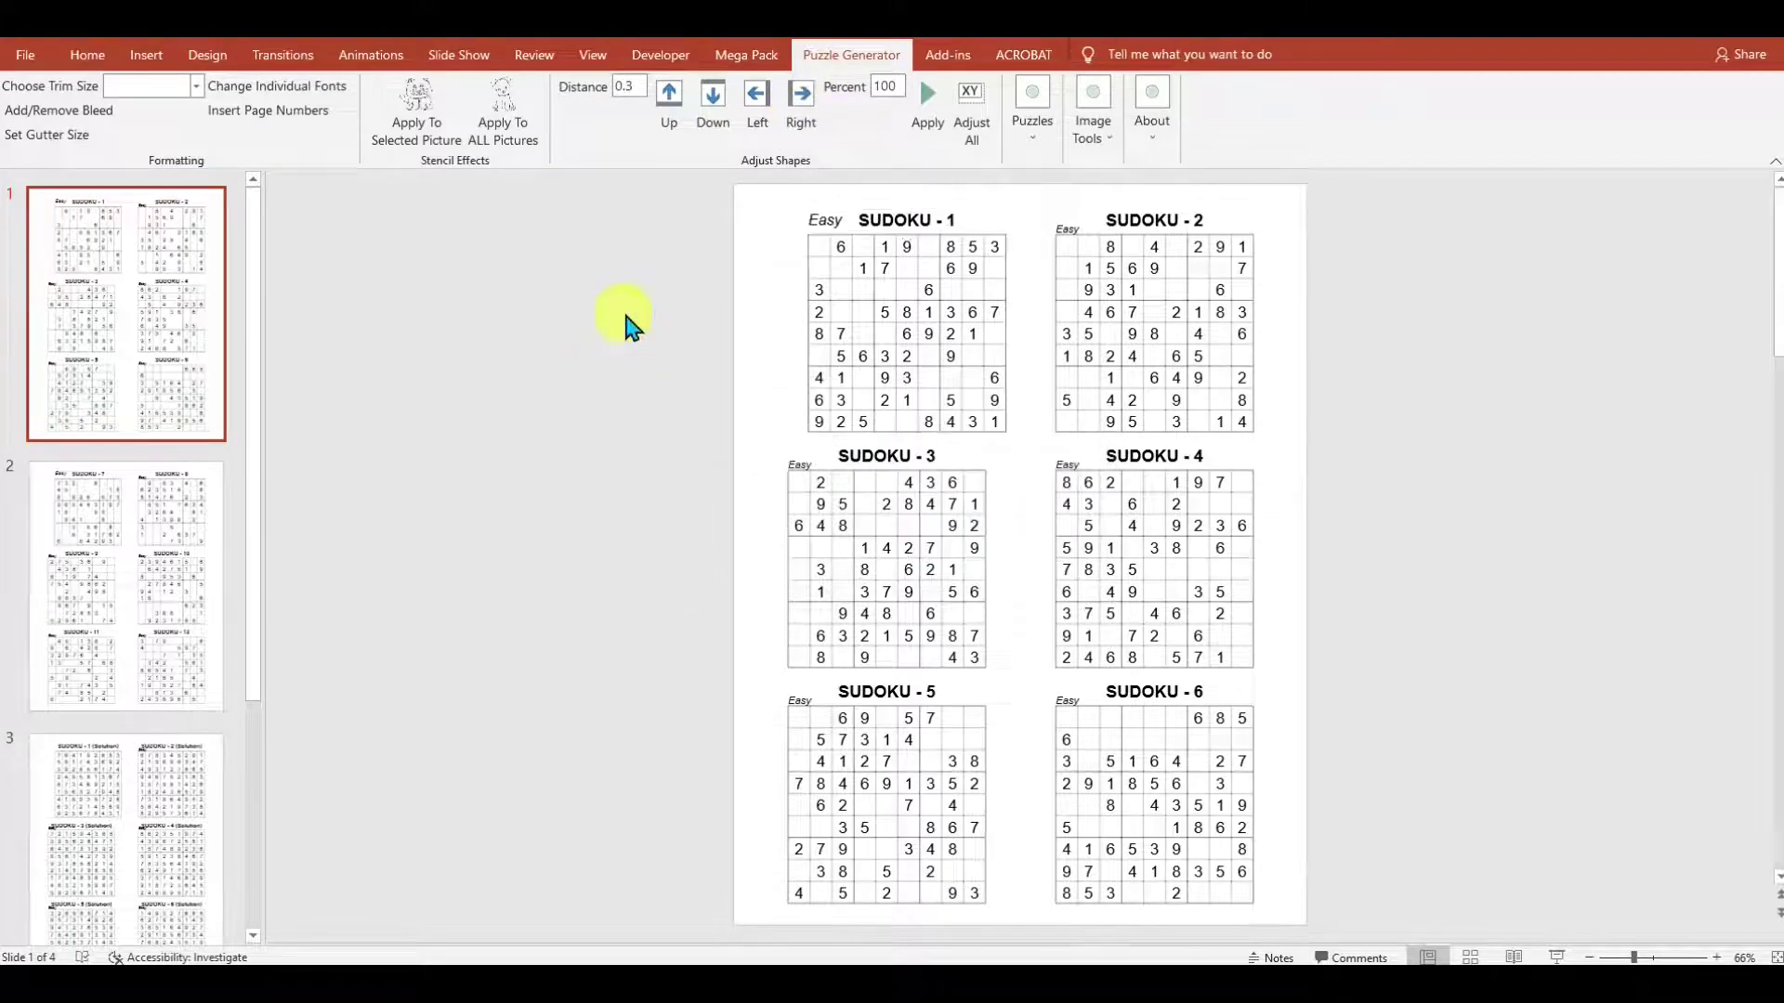
# - Shift the left column of puzzles 1, 3 and 5 to the right by 0.3
pyautogui.scroll(-2, 625, 309)
pyautogui.scroll(1, 624, 309)
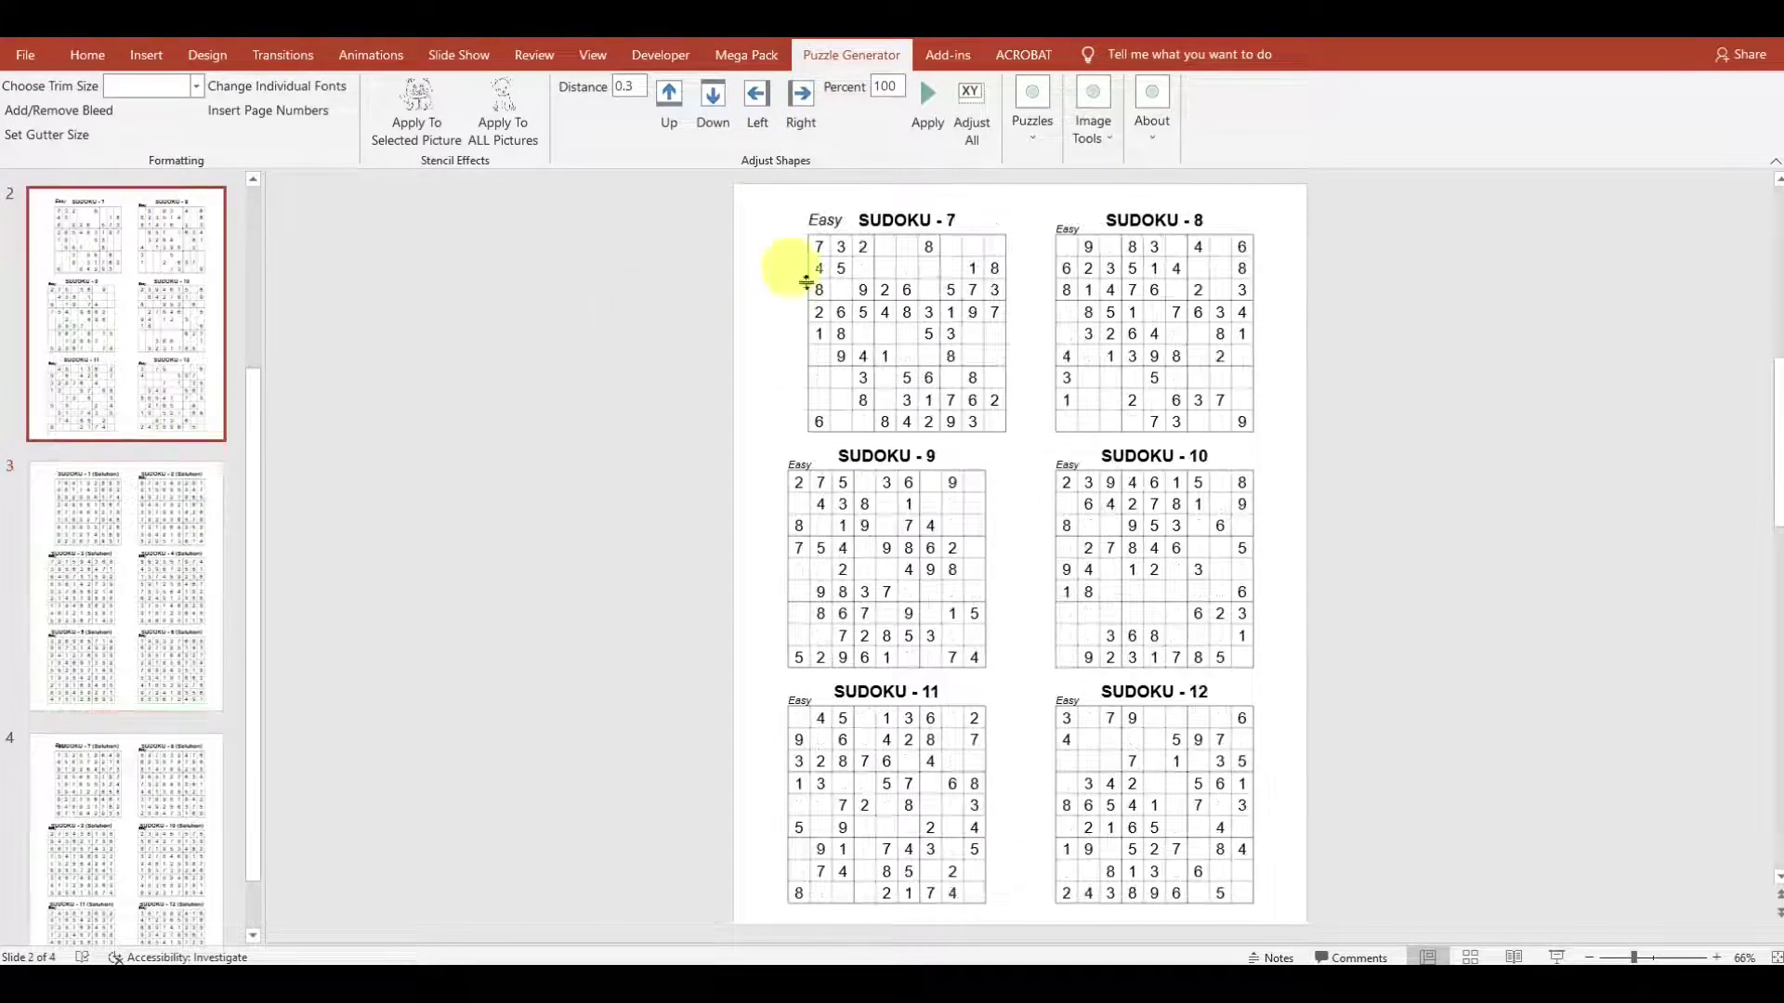
pyautogui.scroll(-1, 735, 326)
pyautogui.scroll(-1, 682, 409)
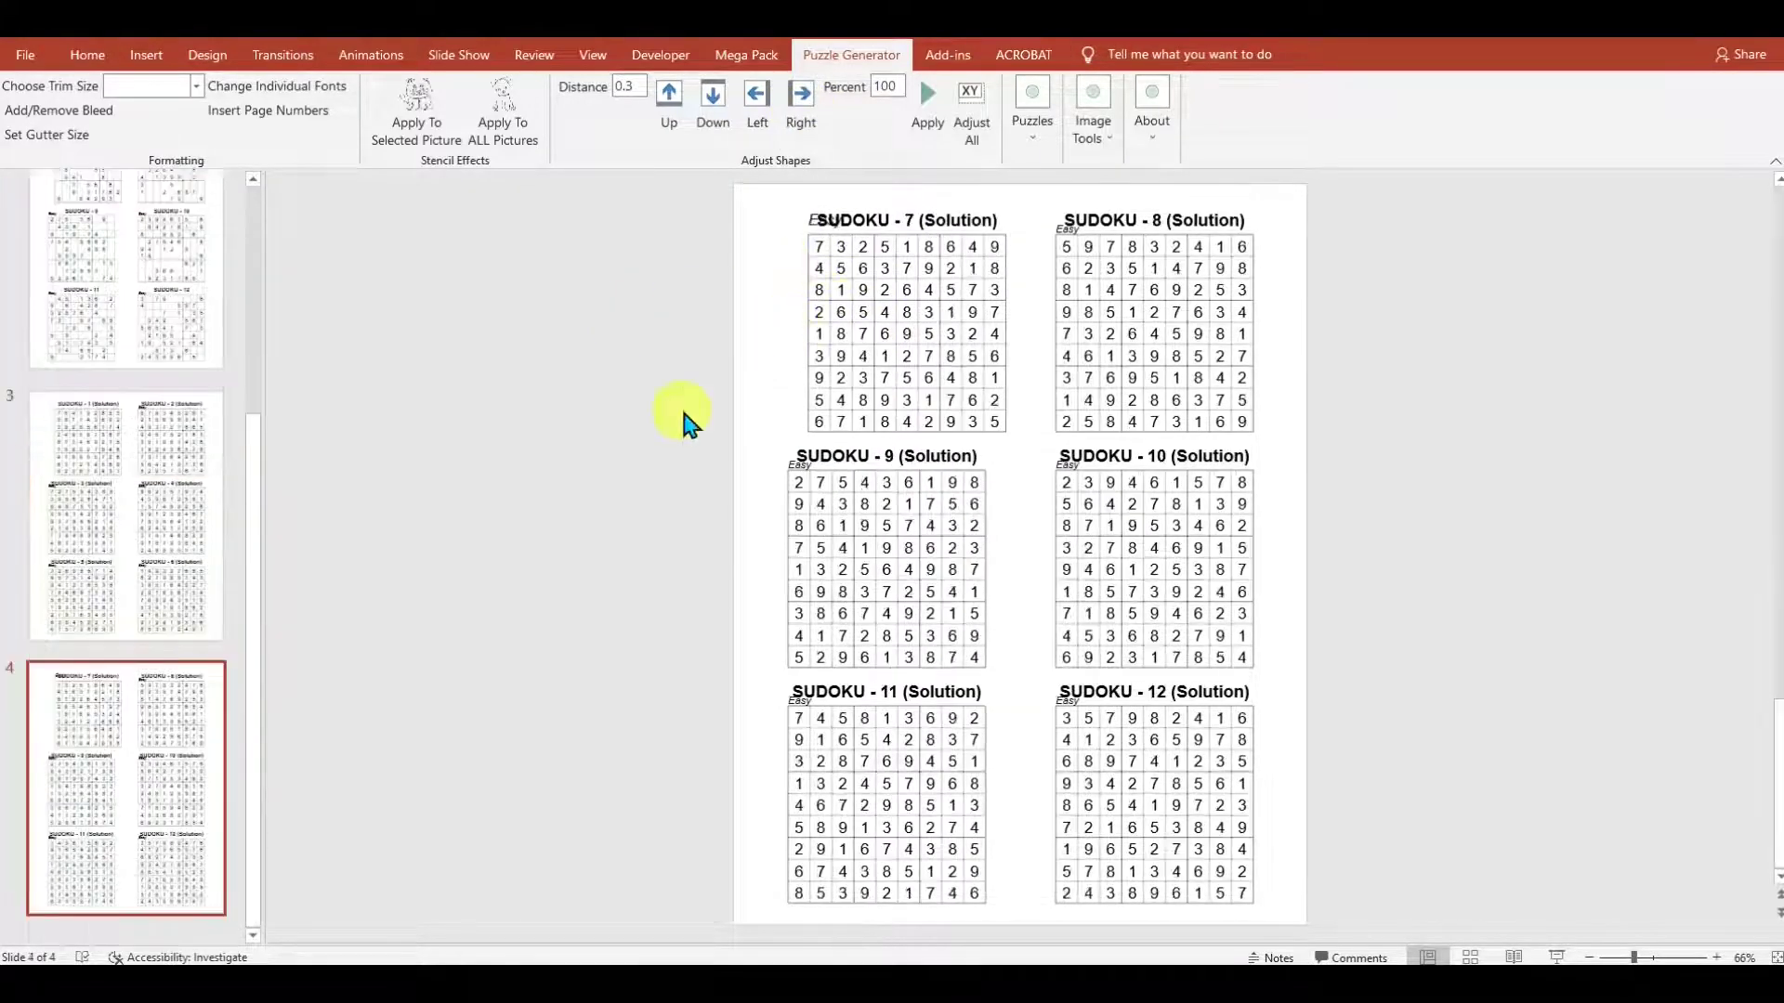
pyautogui.scroll(3, 732, 390)
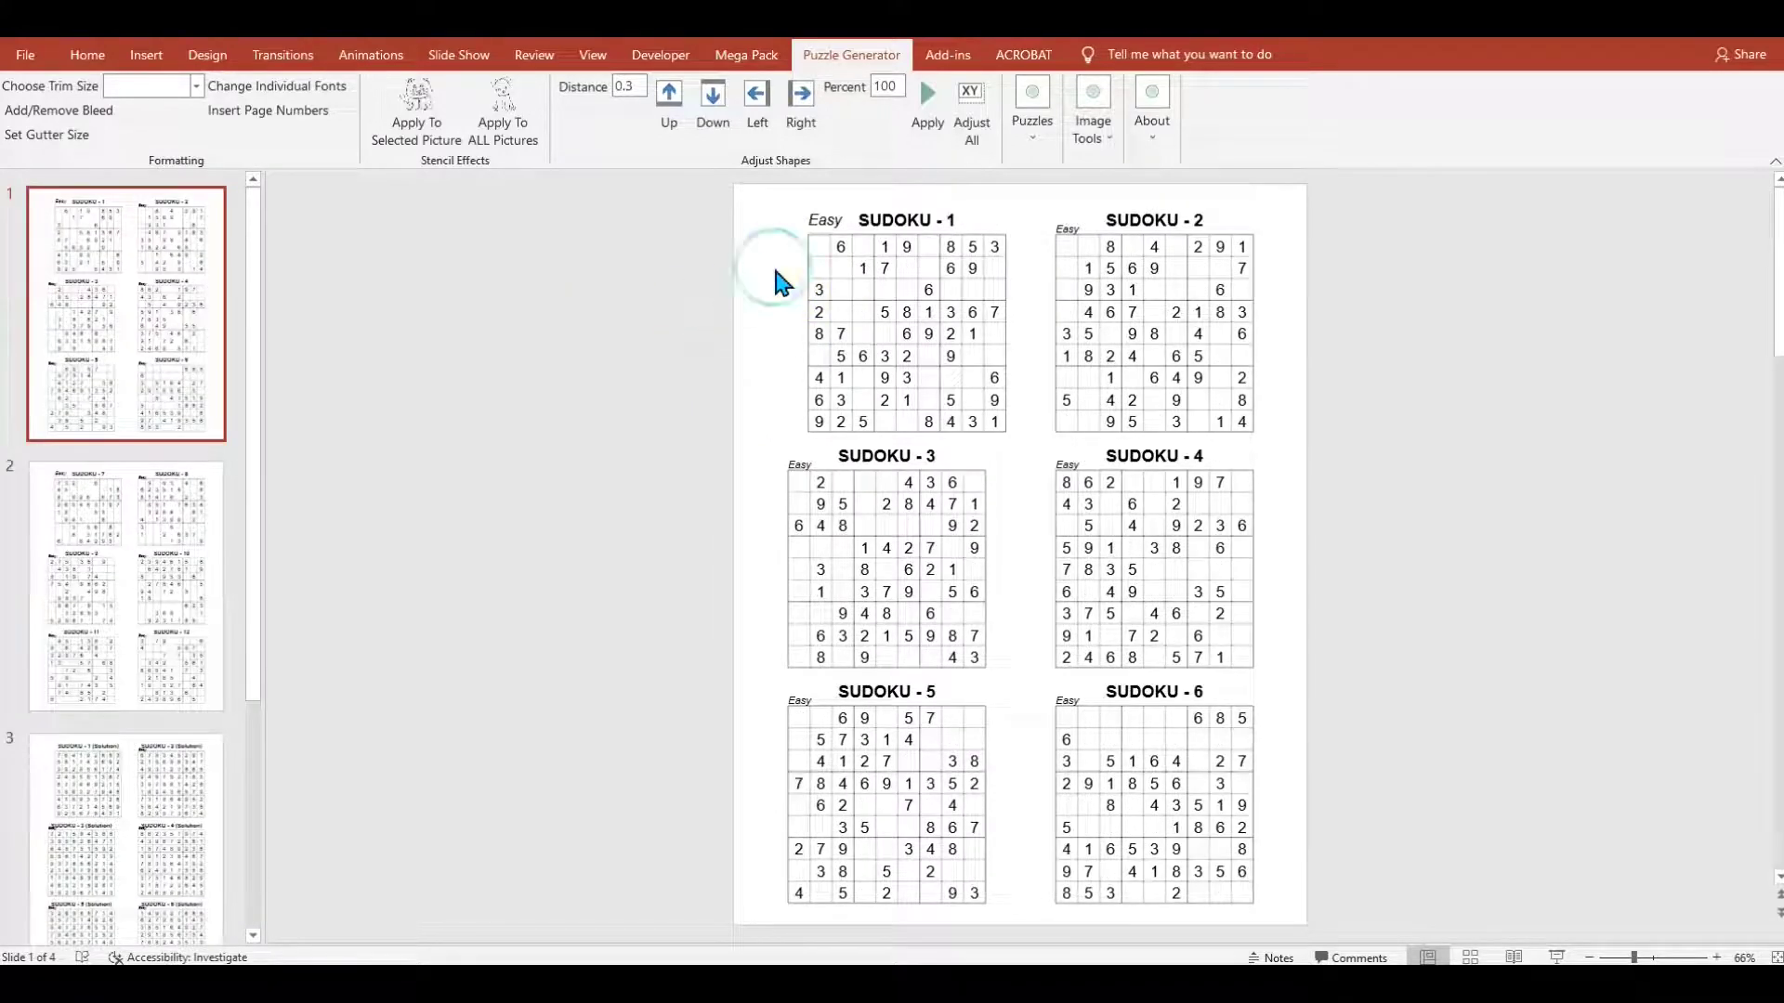
pyautogui.moveTo(686, 176); pyautogui.dragTo(1029, 943)
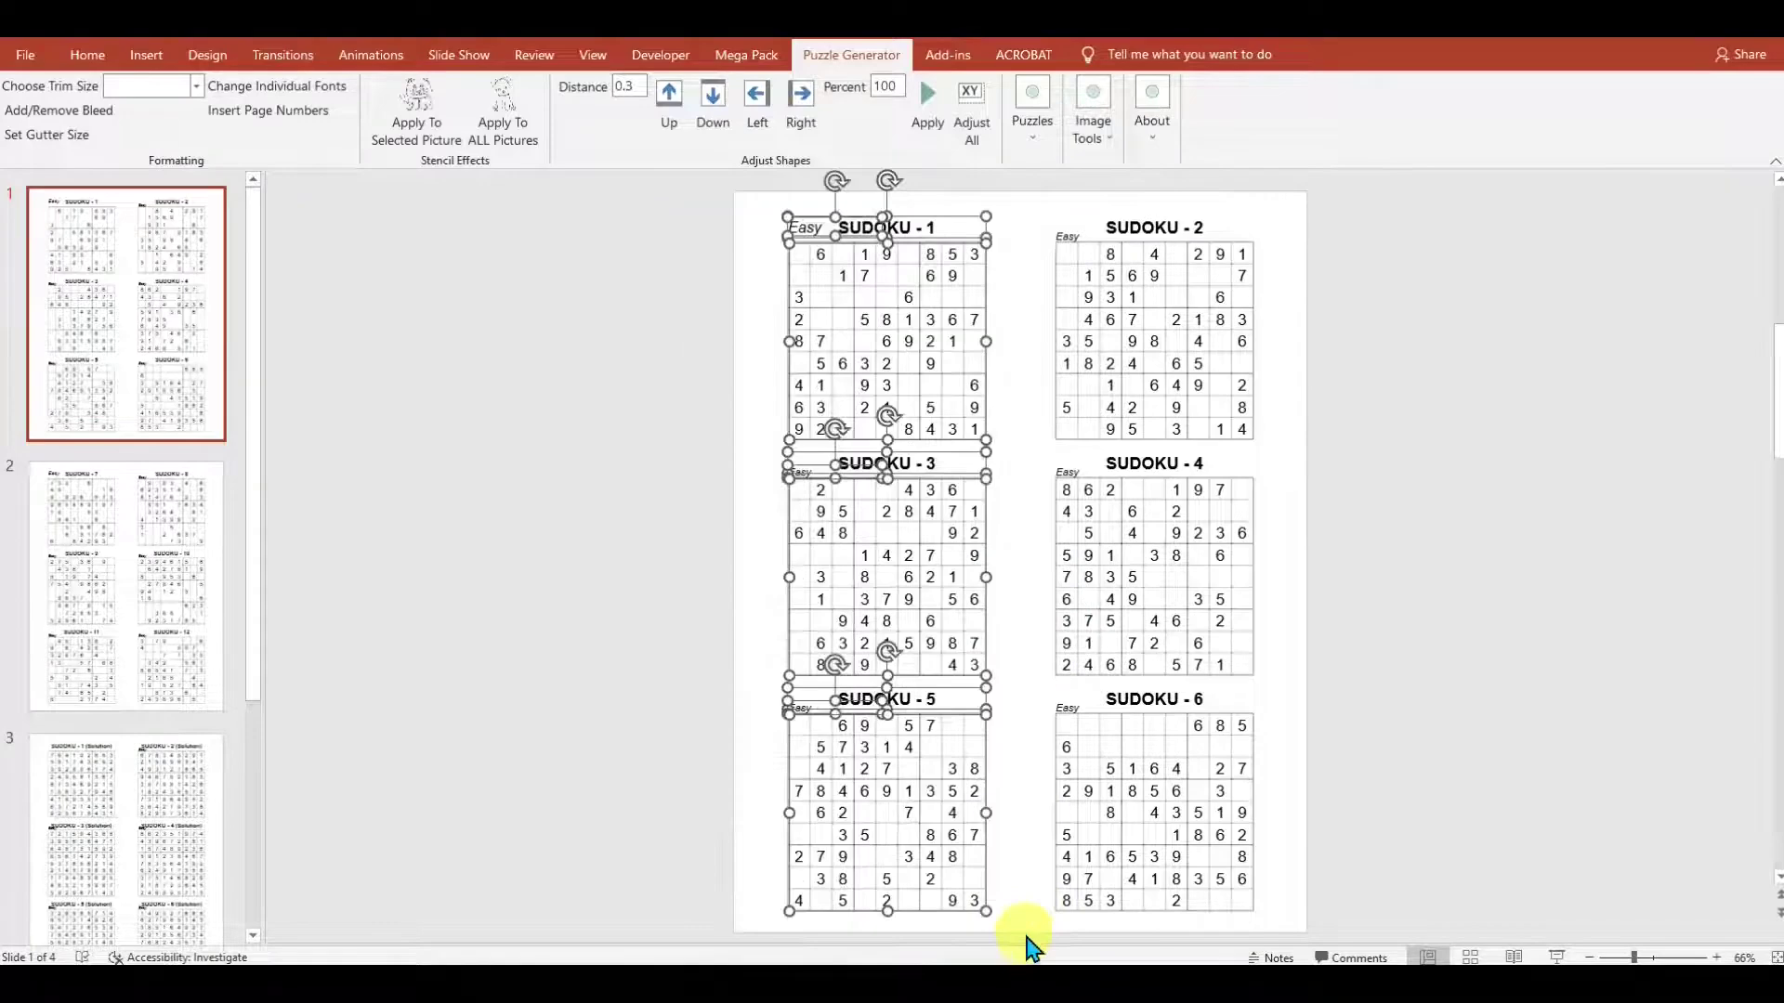
pyautogui.click(800, 96)
pyautogui.click(1034, 545)
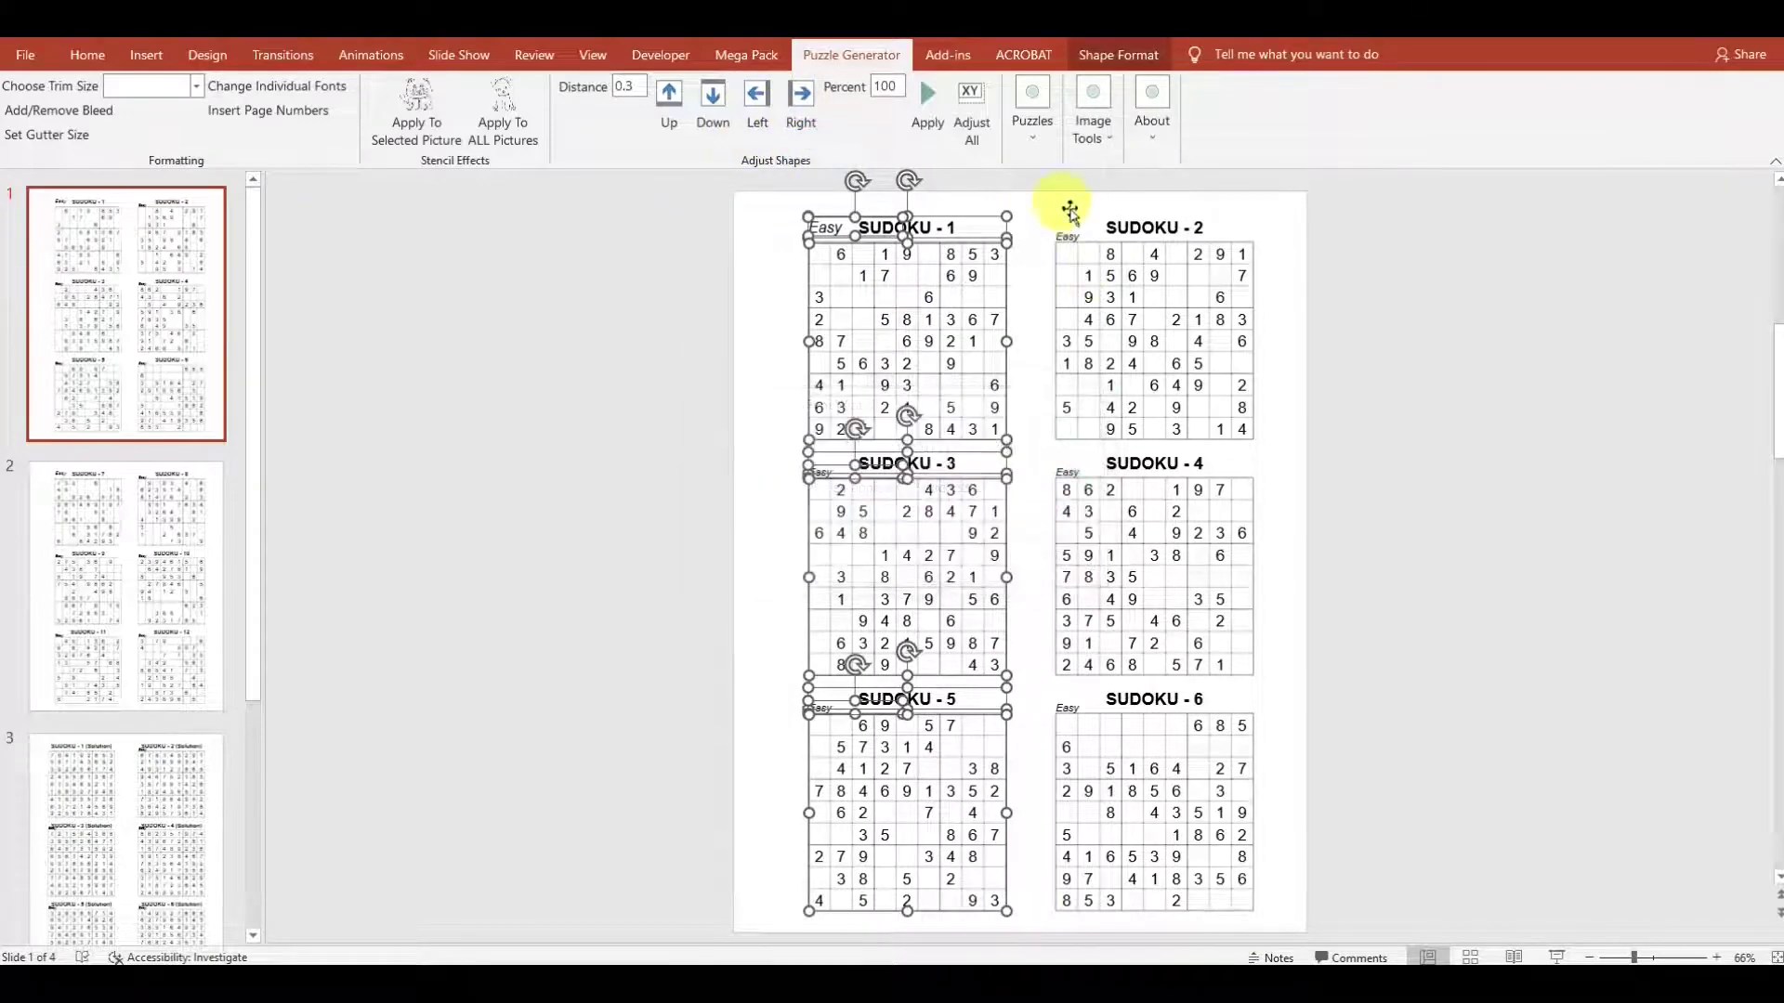
# - Shift the right column of puzzles 2, 4 and 6 to the left by 0.3
pyautogui.moveTo(1034, 200); pyautogui.dragTo(1334, 963)
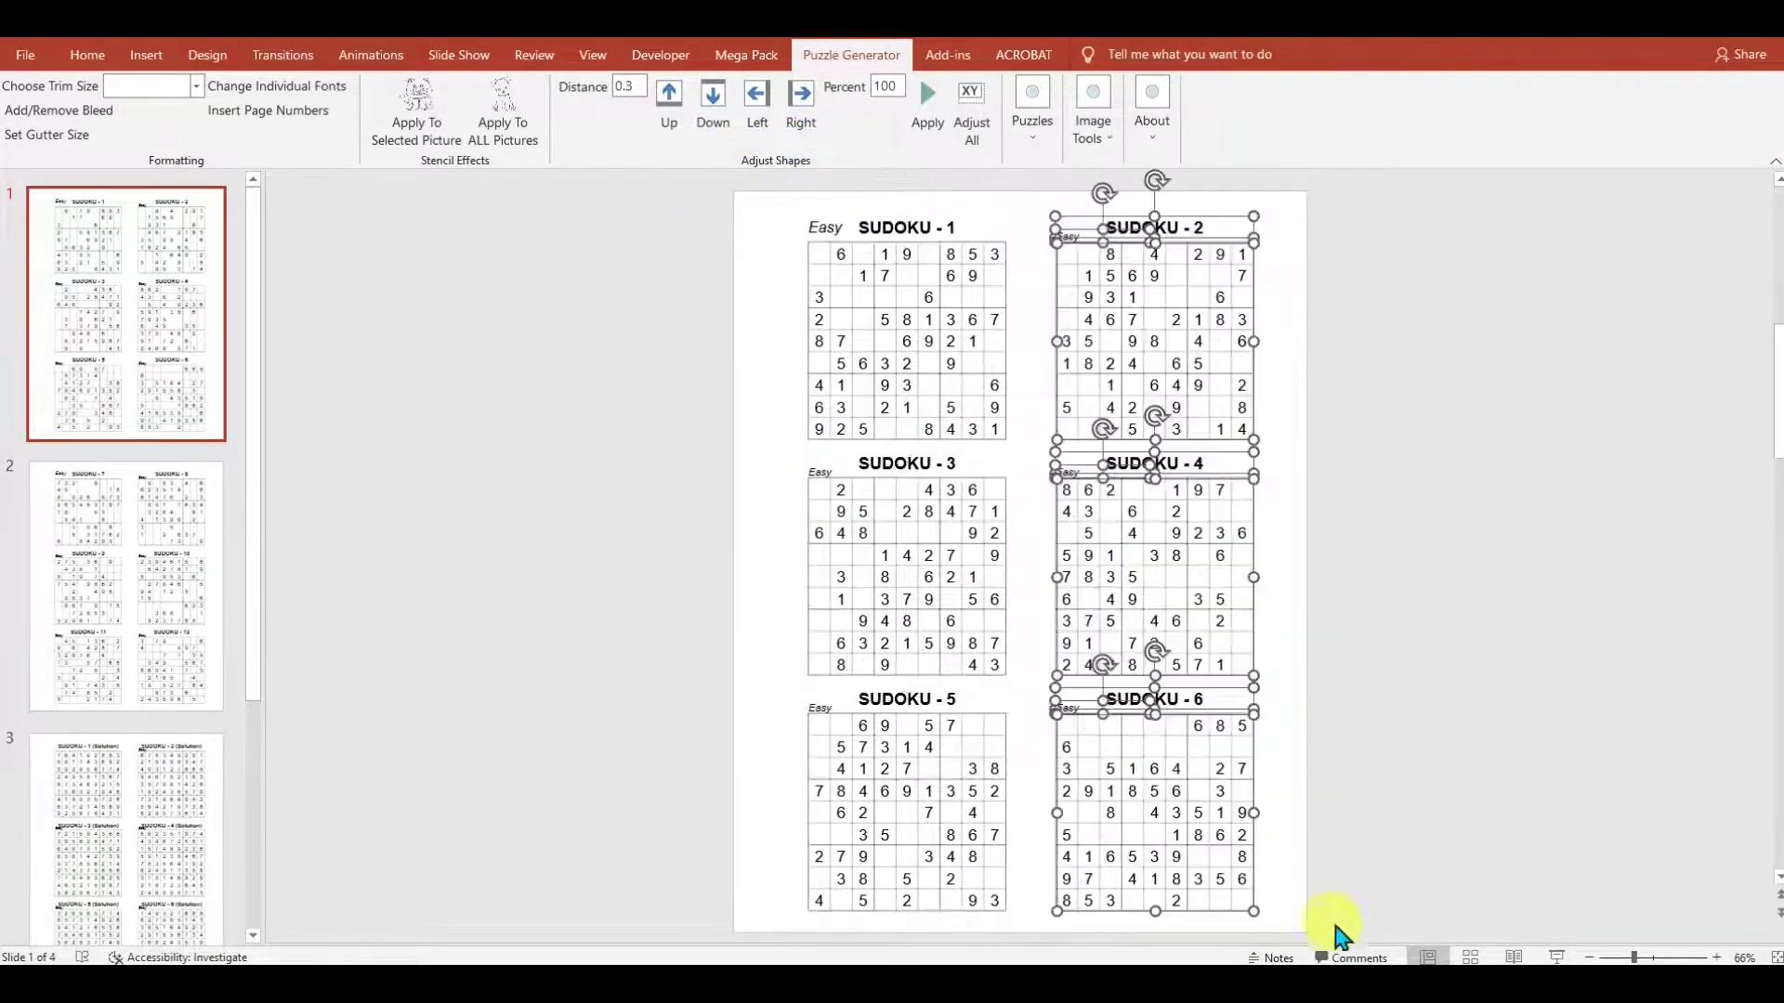
pyautogui.click(750, 101)
pyautogui.click(1047, 549)
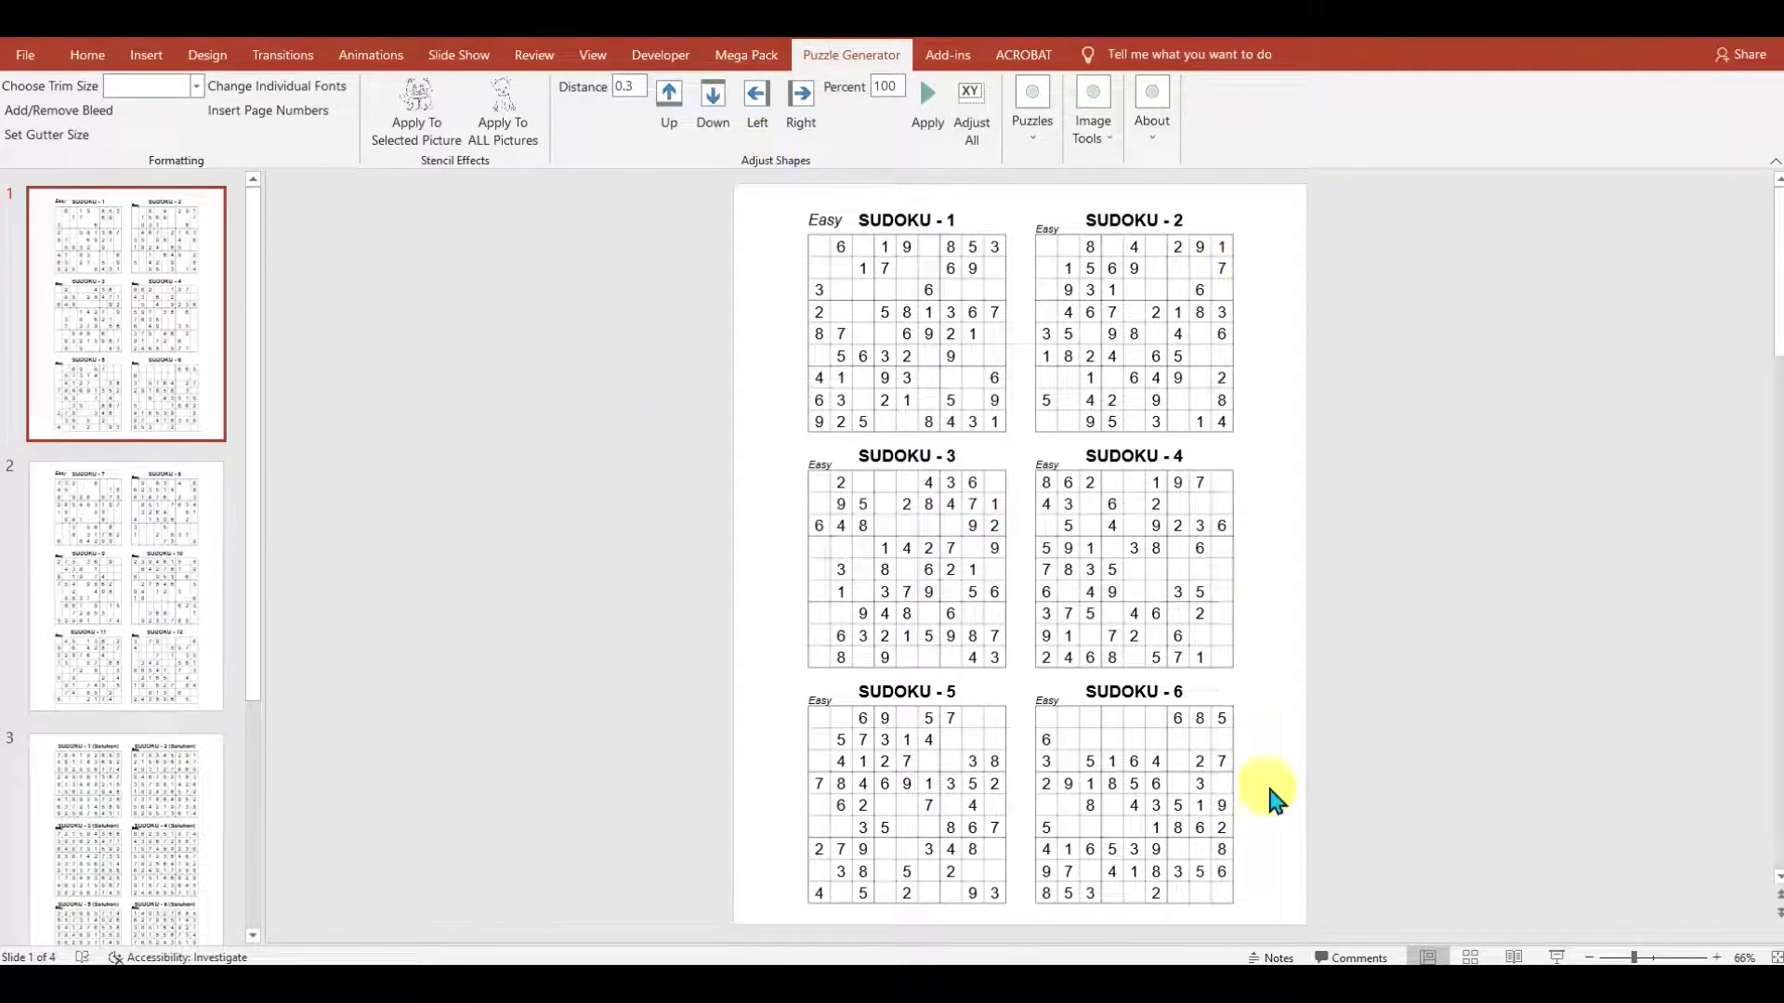
pyautogui.scroll(-5, 148, 432)
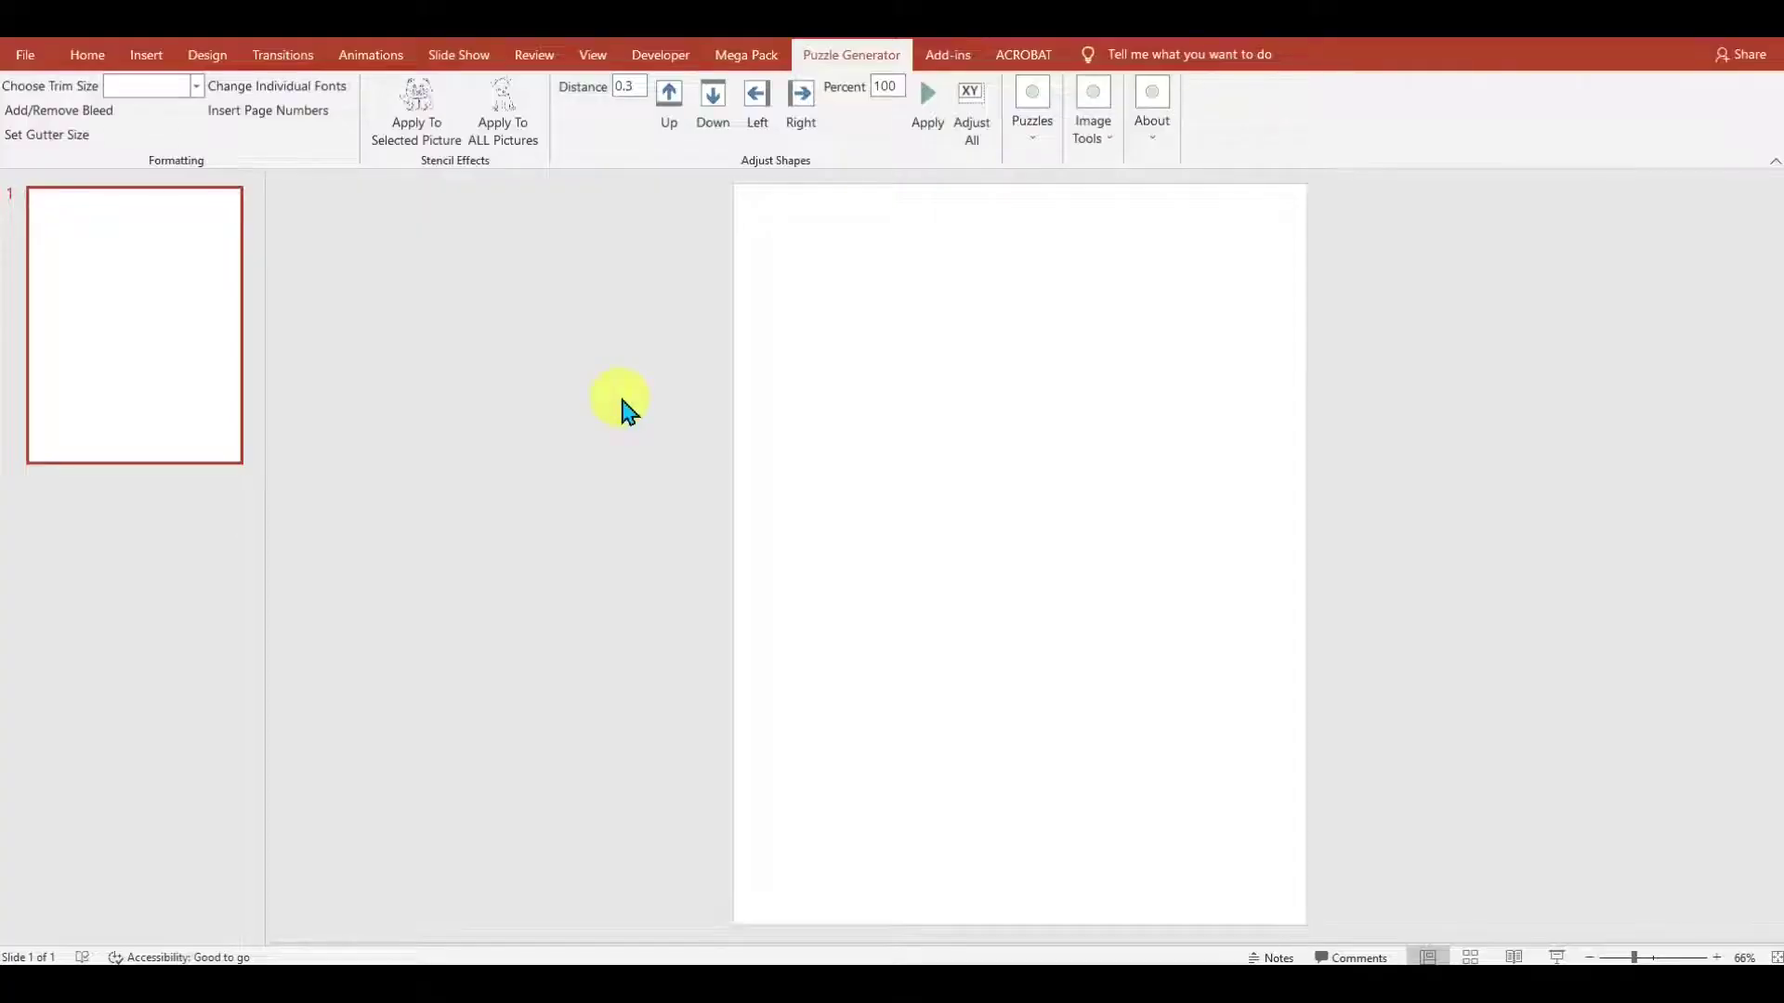
# - Generate 12 Sudoku pages with one large grid per page
pyautogui.click(1032, 102)
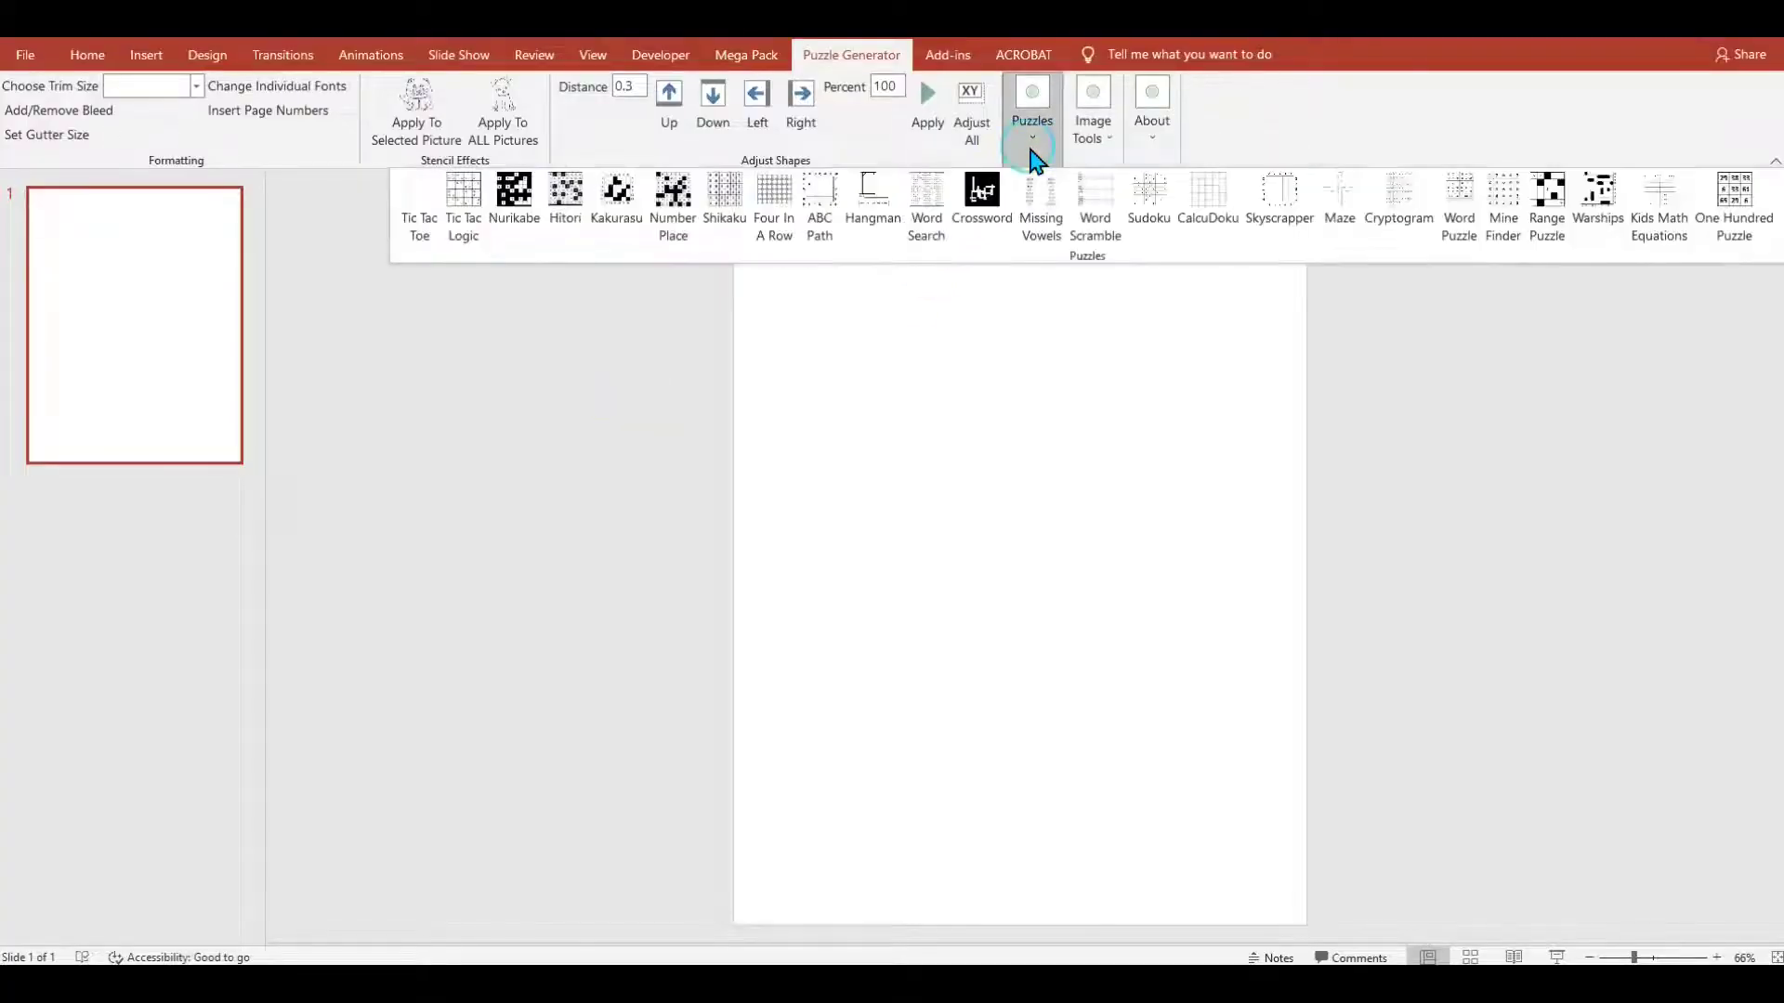
pyautogui.click(1179, 203)
pyautogui.click(894, 678)
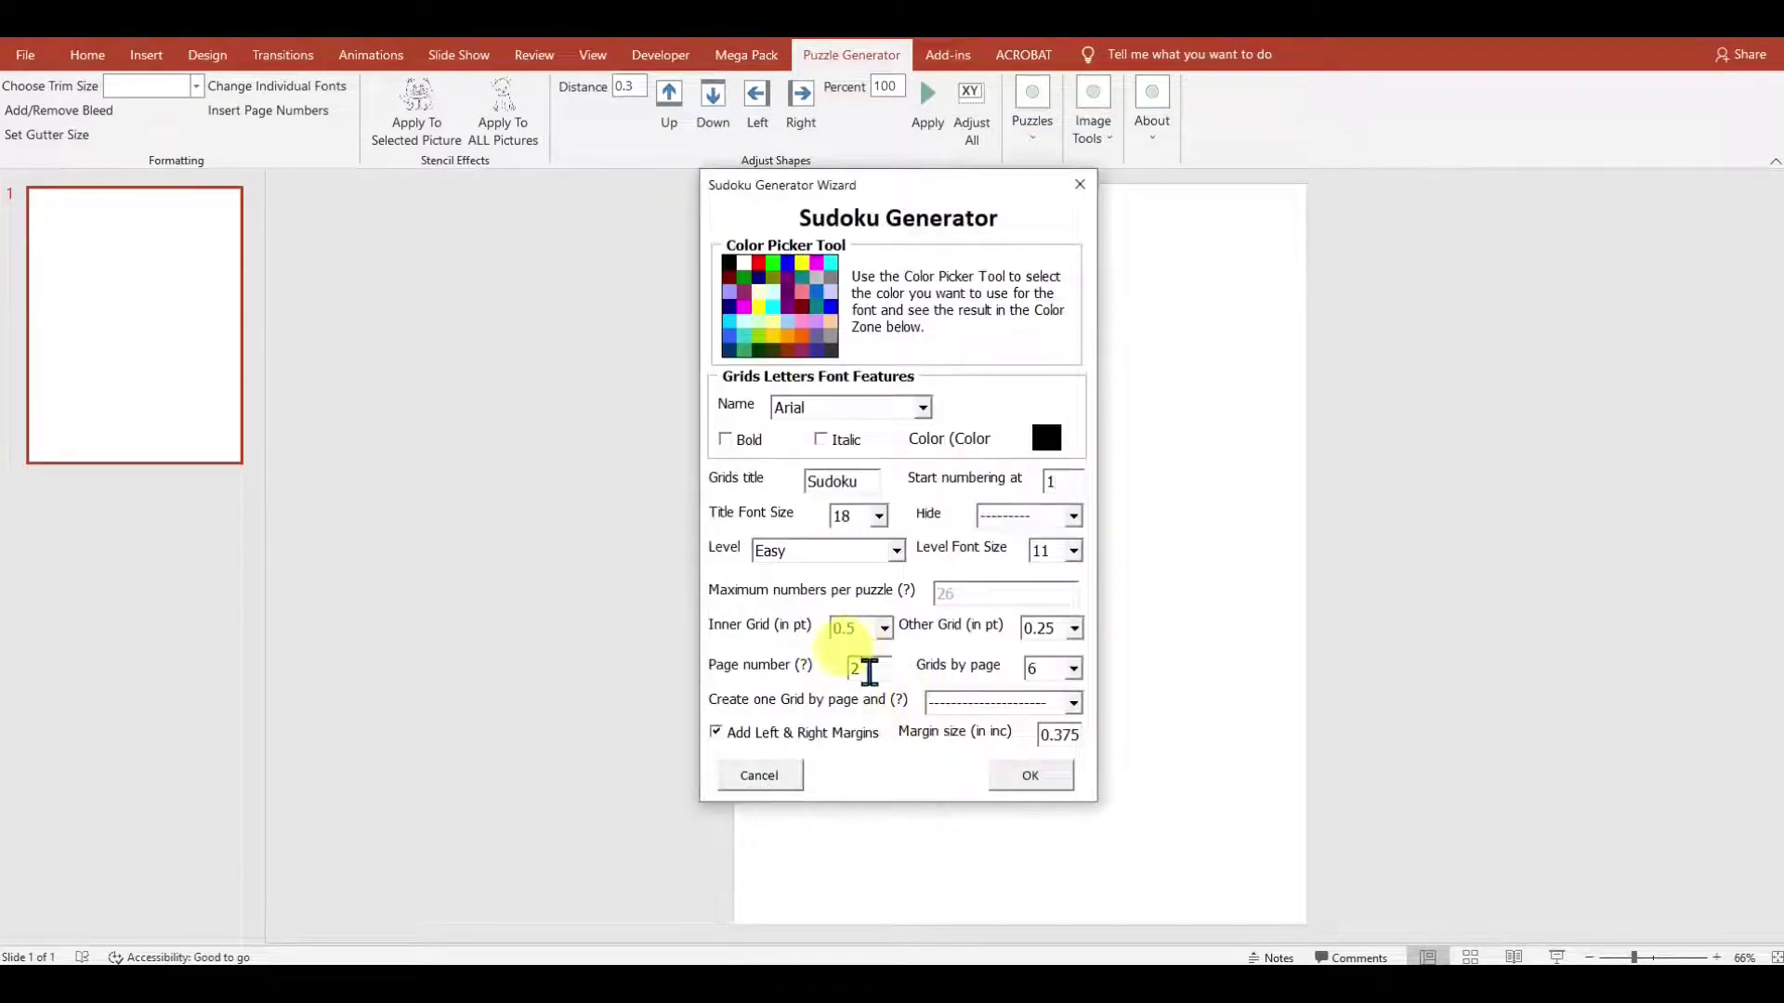
pyautogui.click(1075, 669)
pyautogui.click(1044, 690)
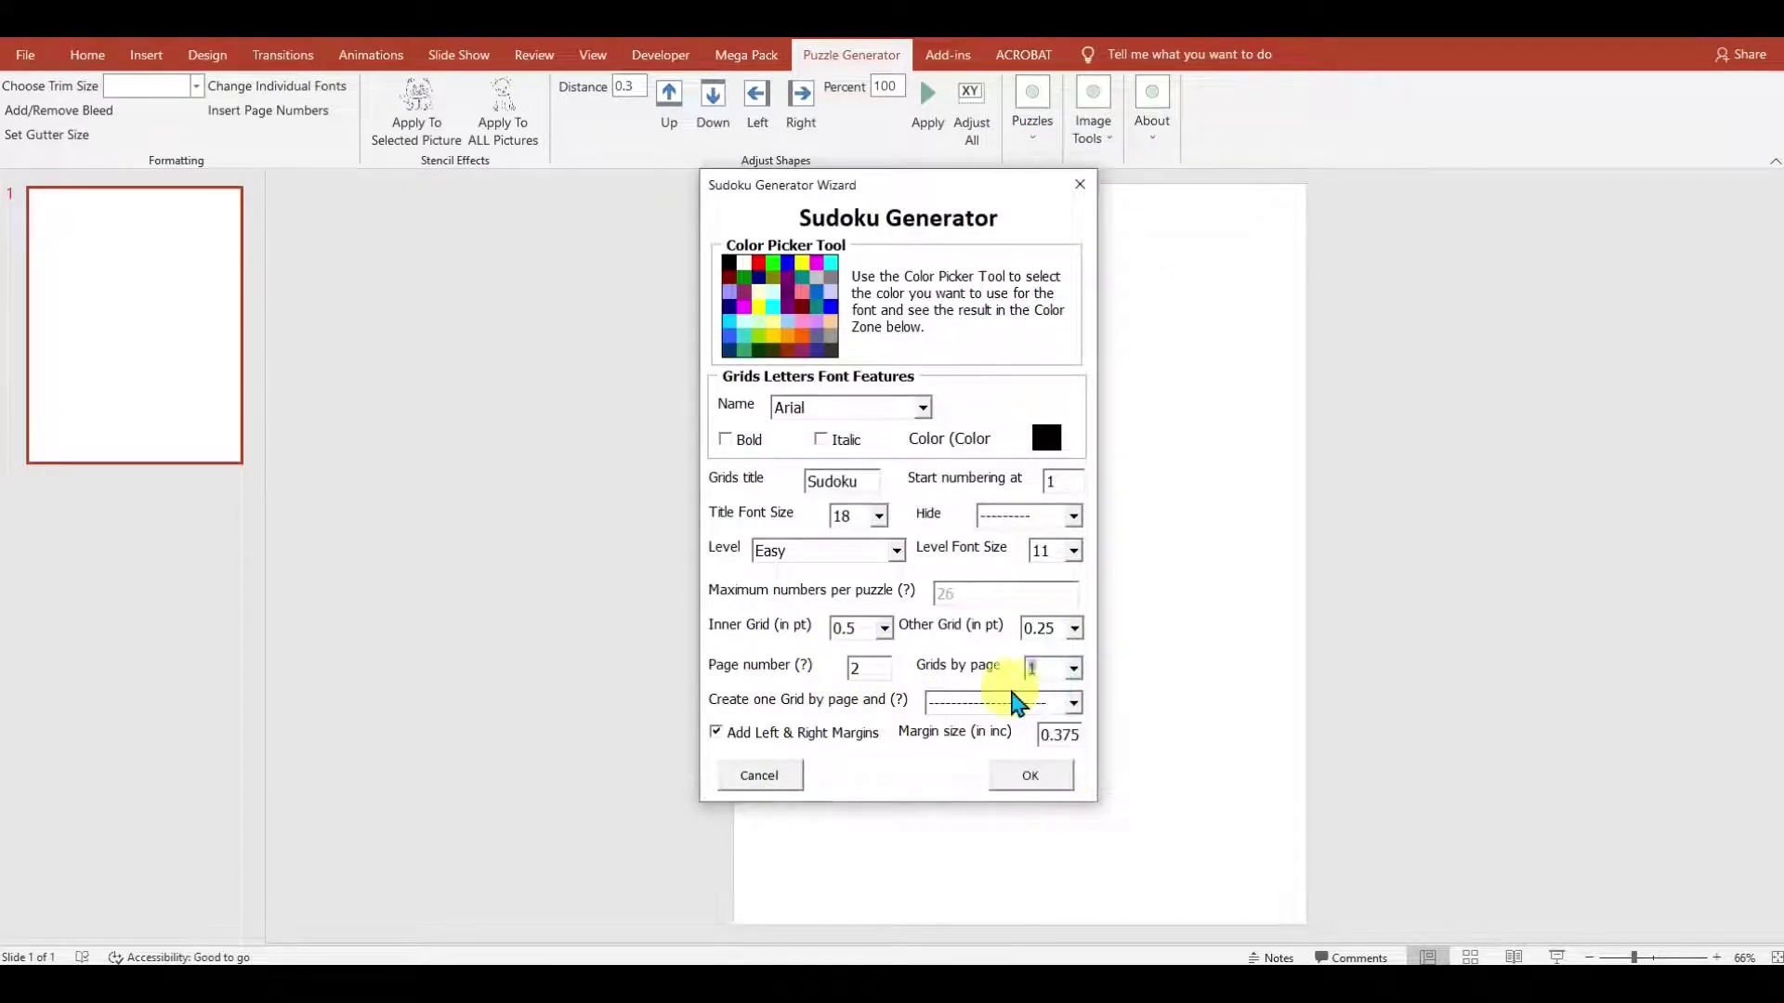
pyautogui.write('1')
pyautogui.click(804, 665)
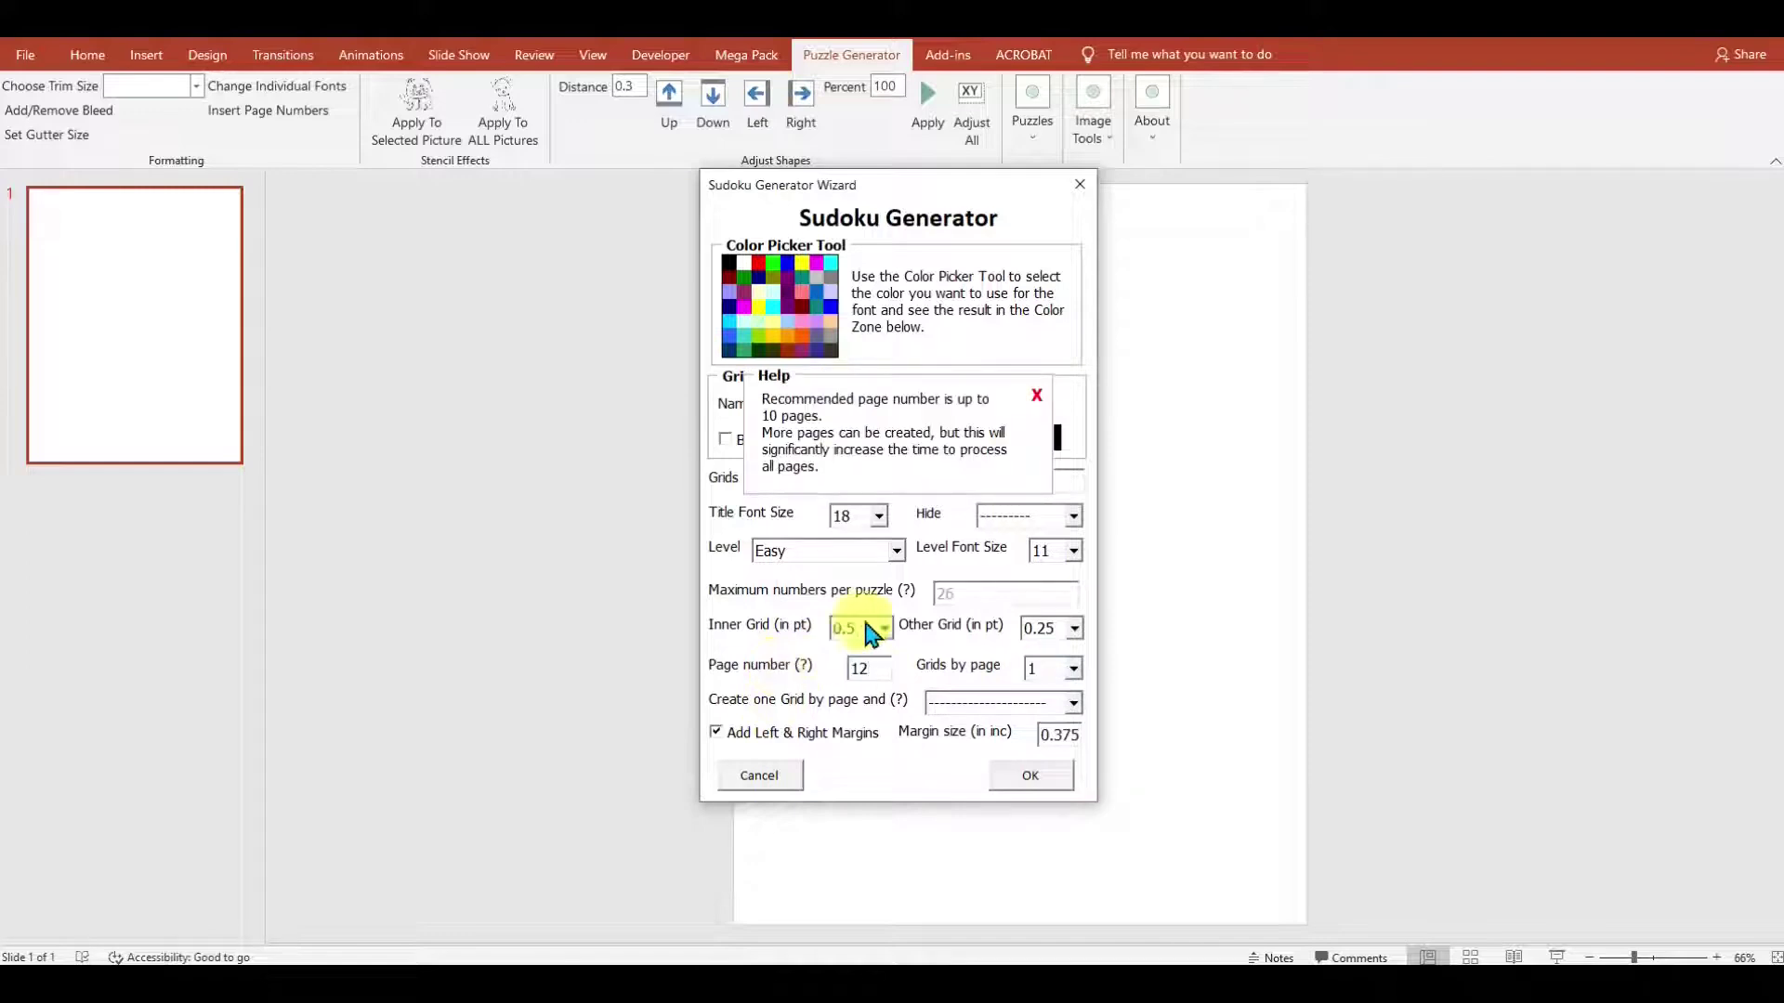
pyautogui.click(1031, 776)
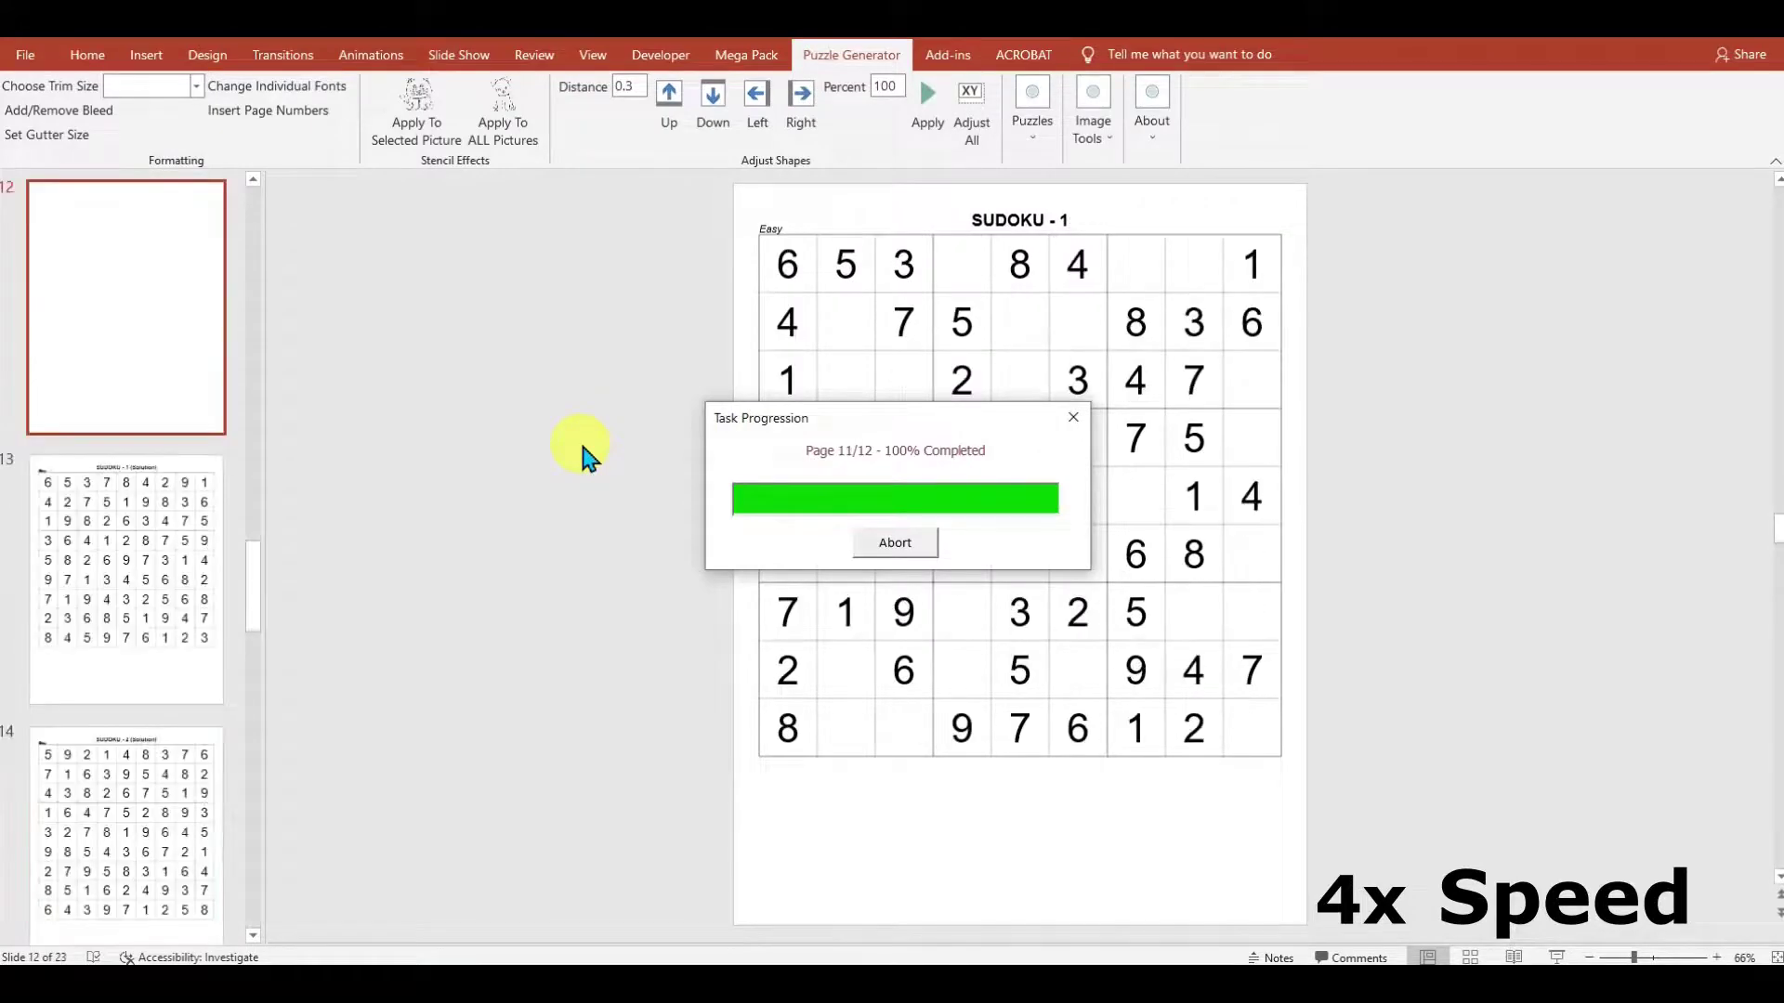
# - Export slides 1–24 as PNG images into the Puzzles folder and check them in File Explorer
pyautogui.click(1059, 555)
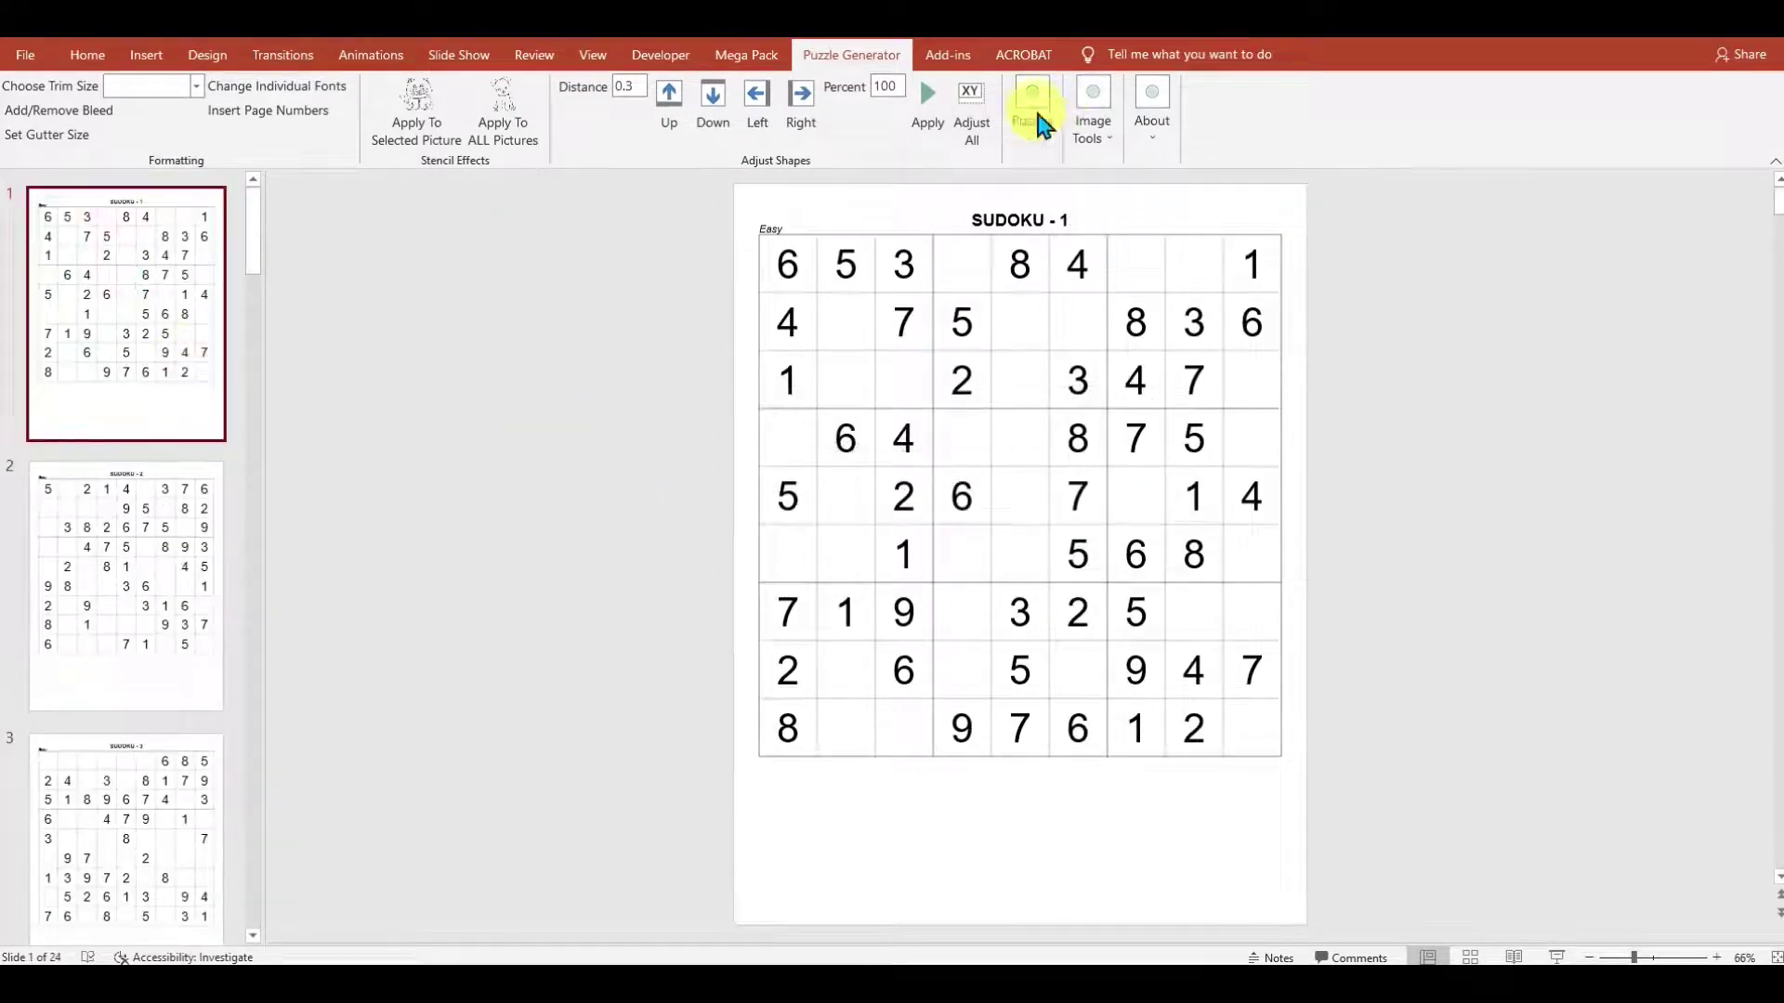
pyautogui.click(1096, 148)
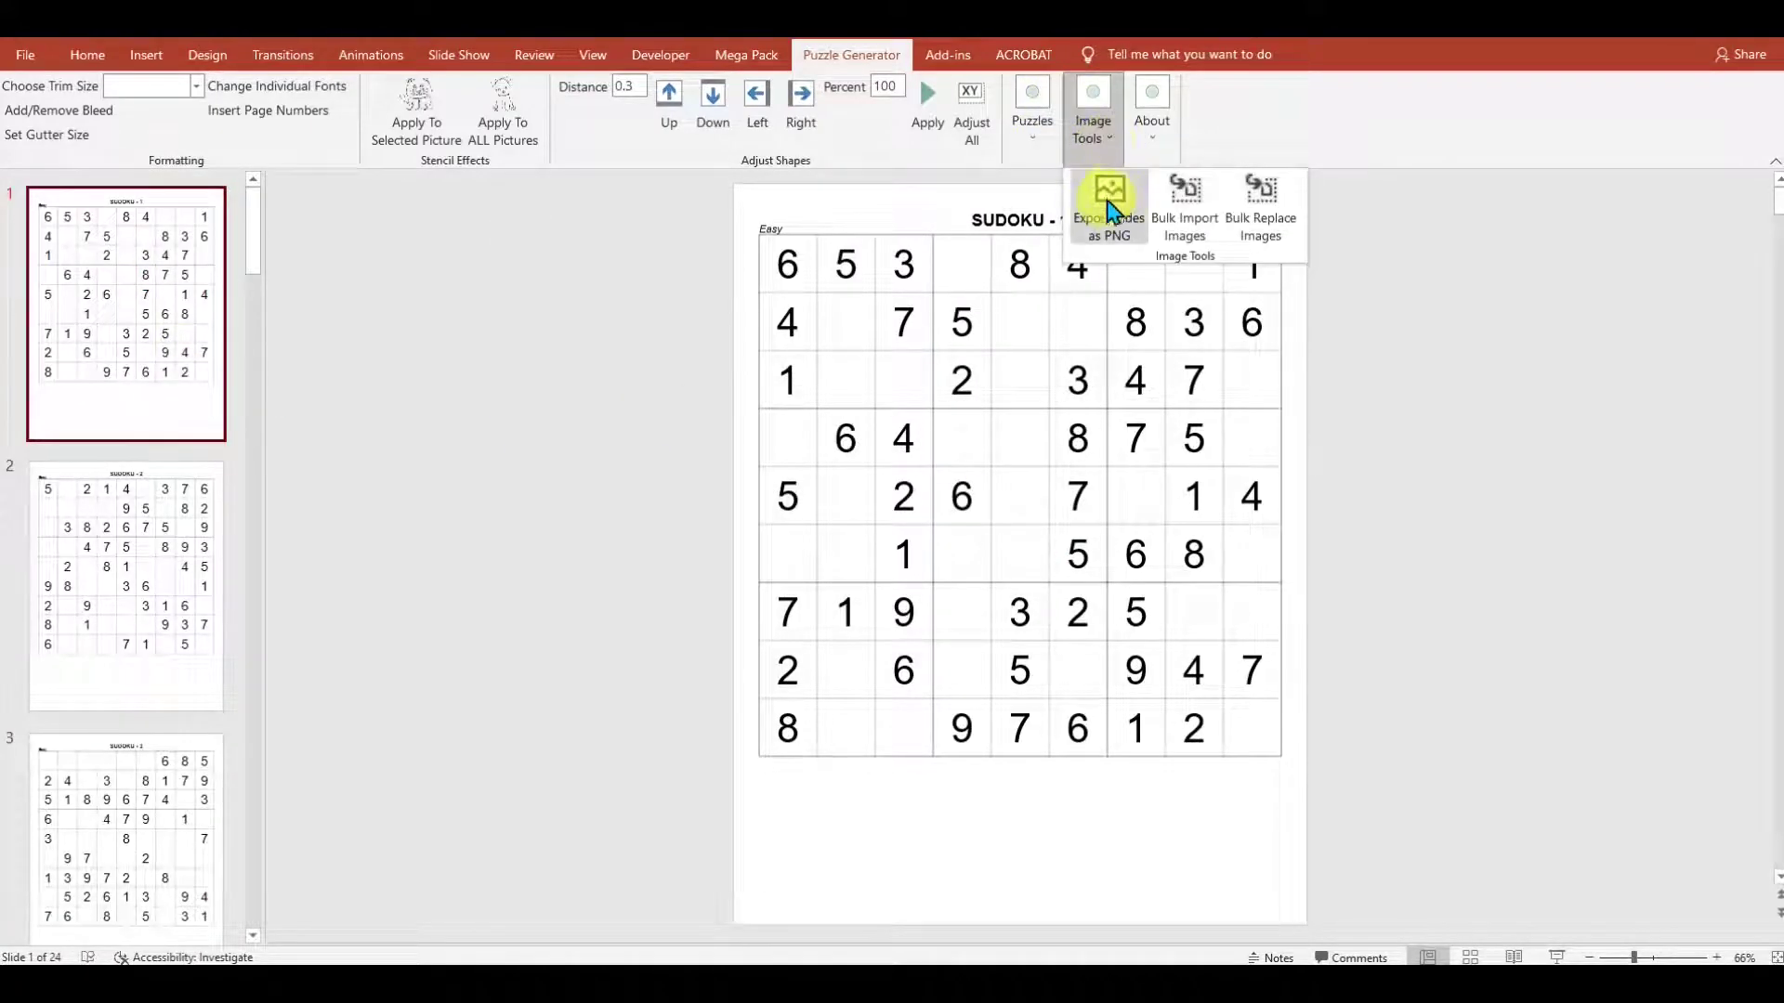
pyautogui.click(1111, 200)
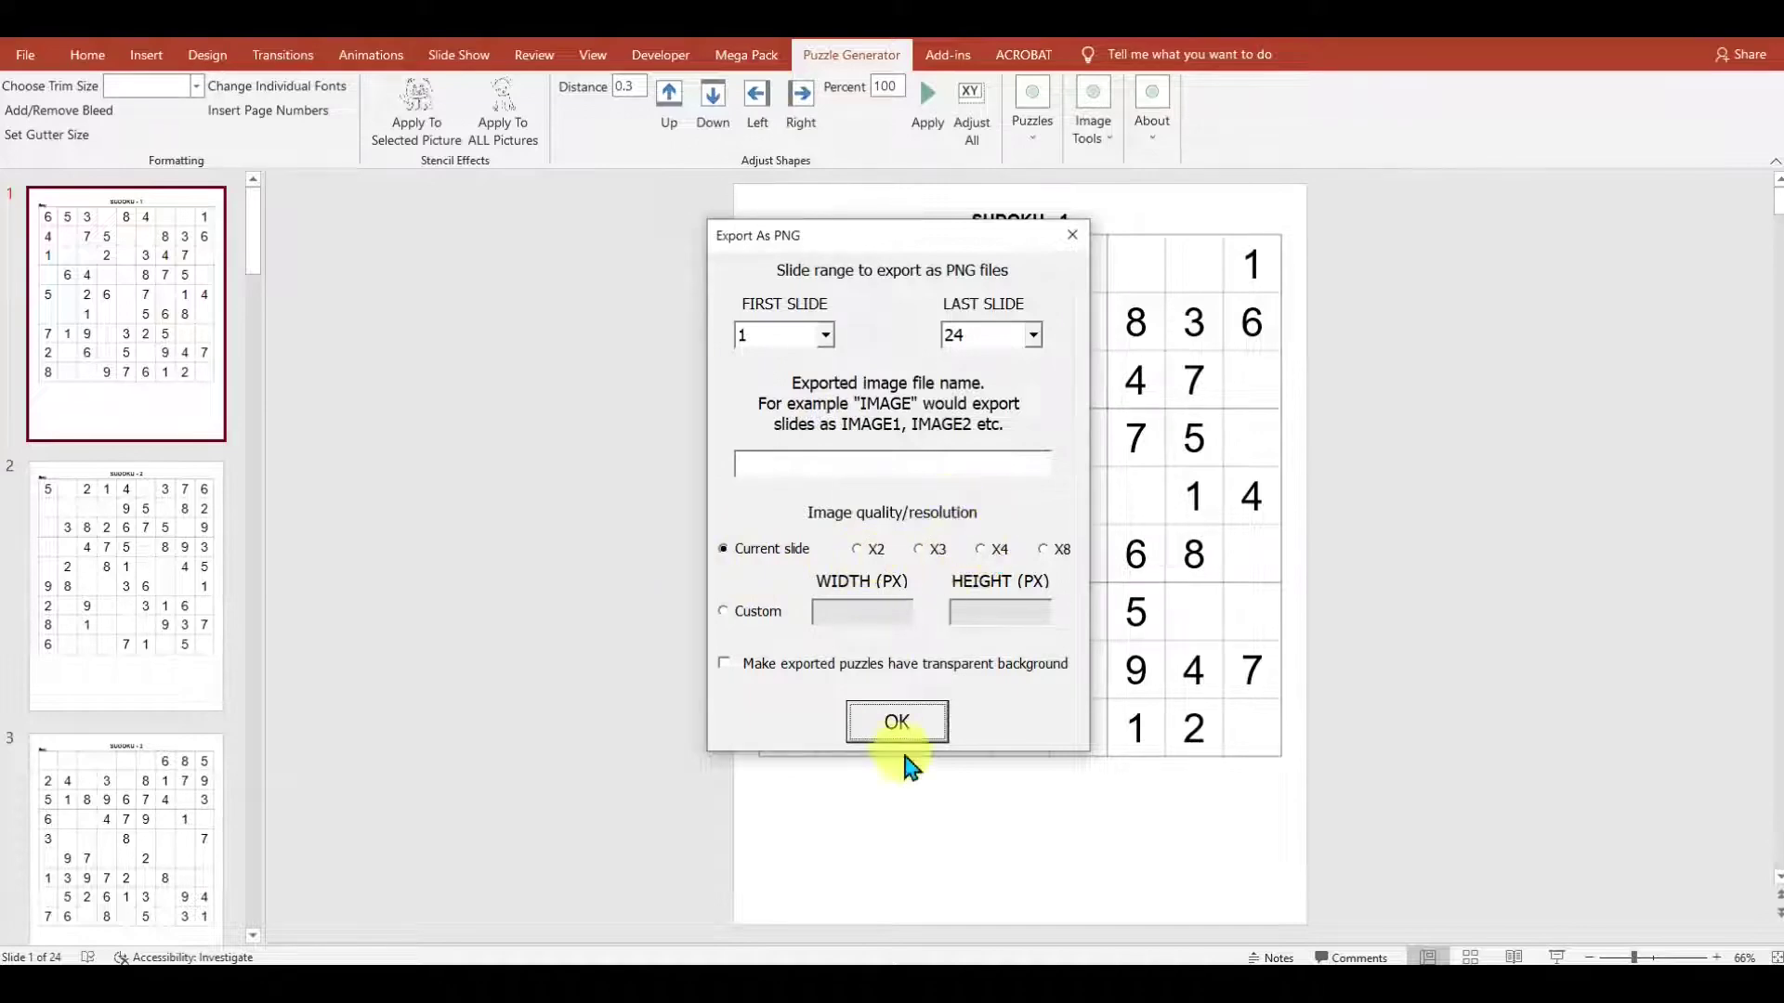
pyautogui.click(897, 722)
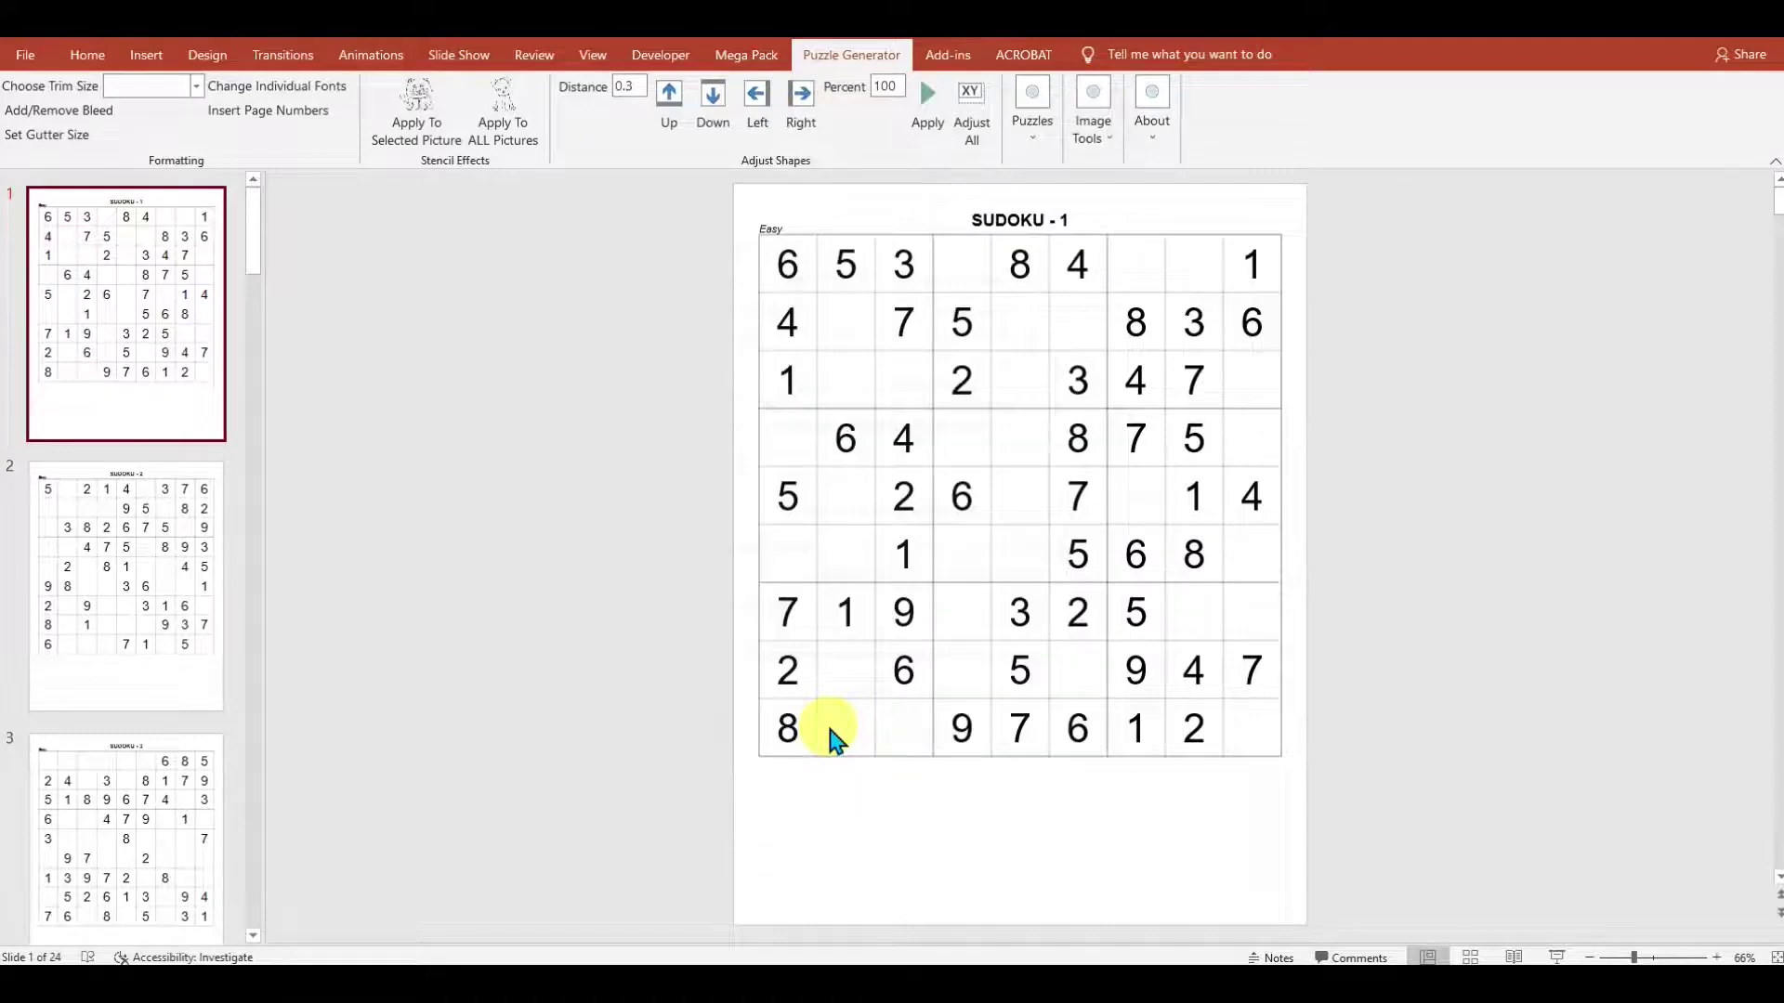
pyautogui.click(1067, 574)
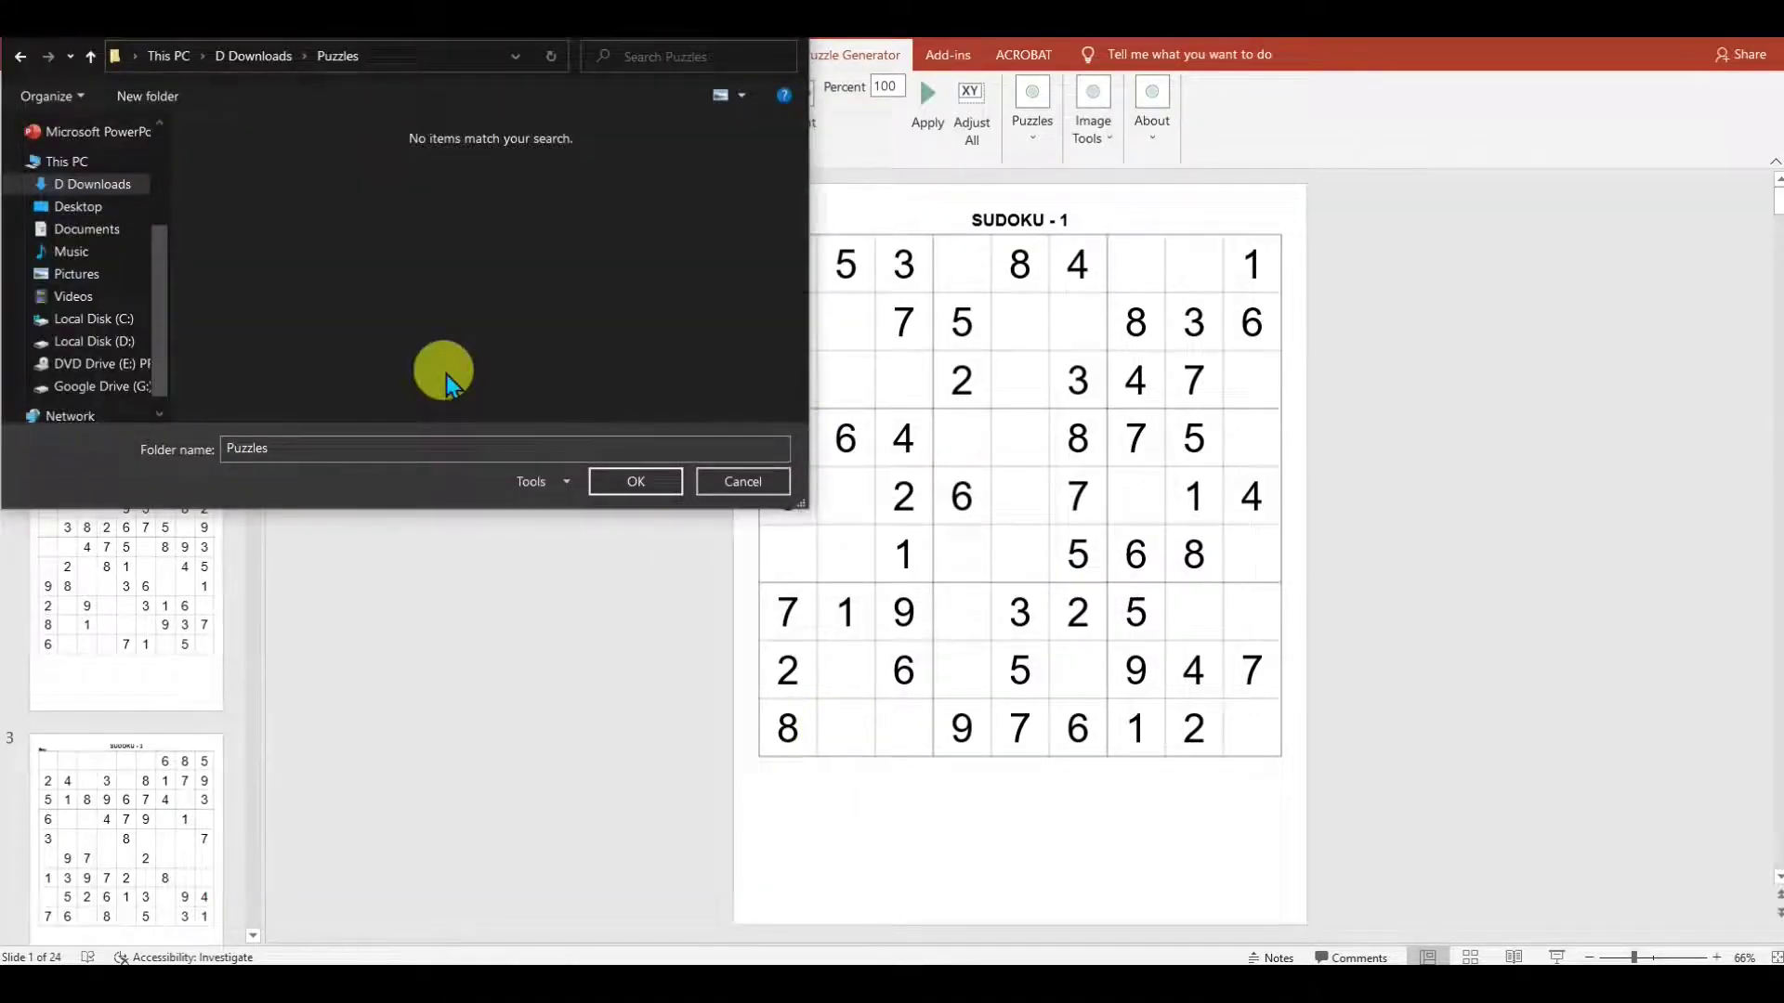
pyautogui.click(621, 482)
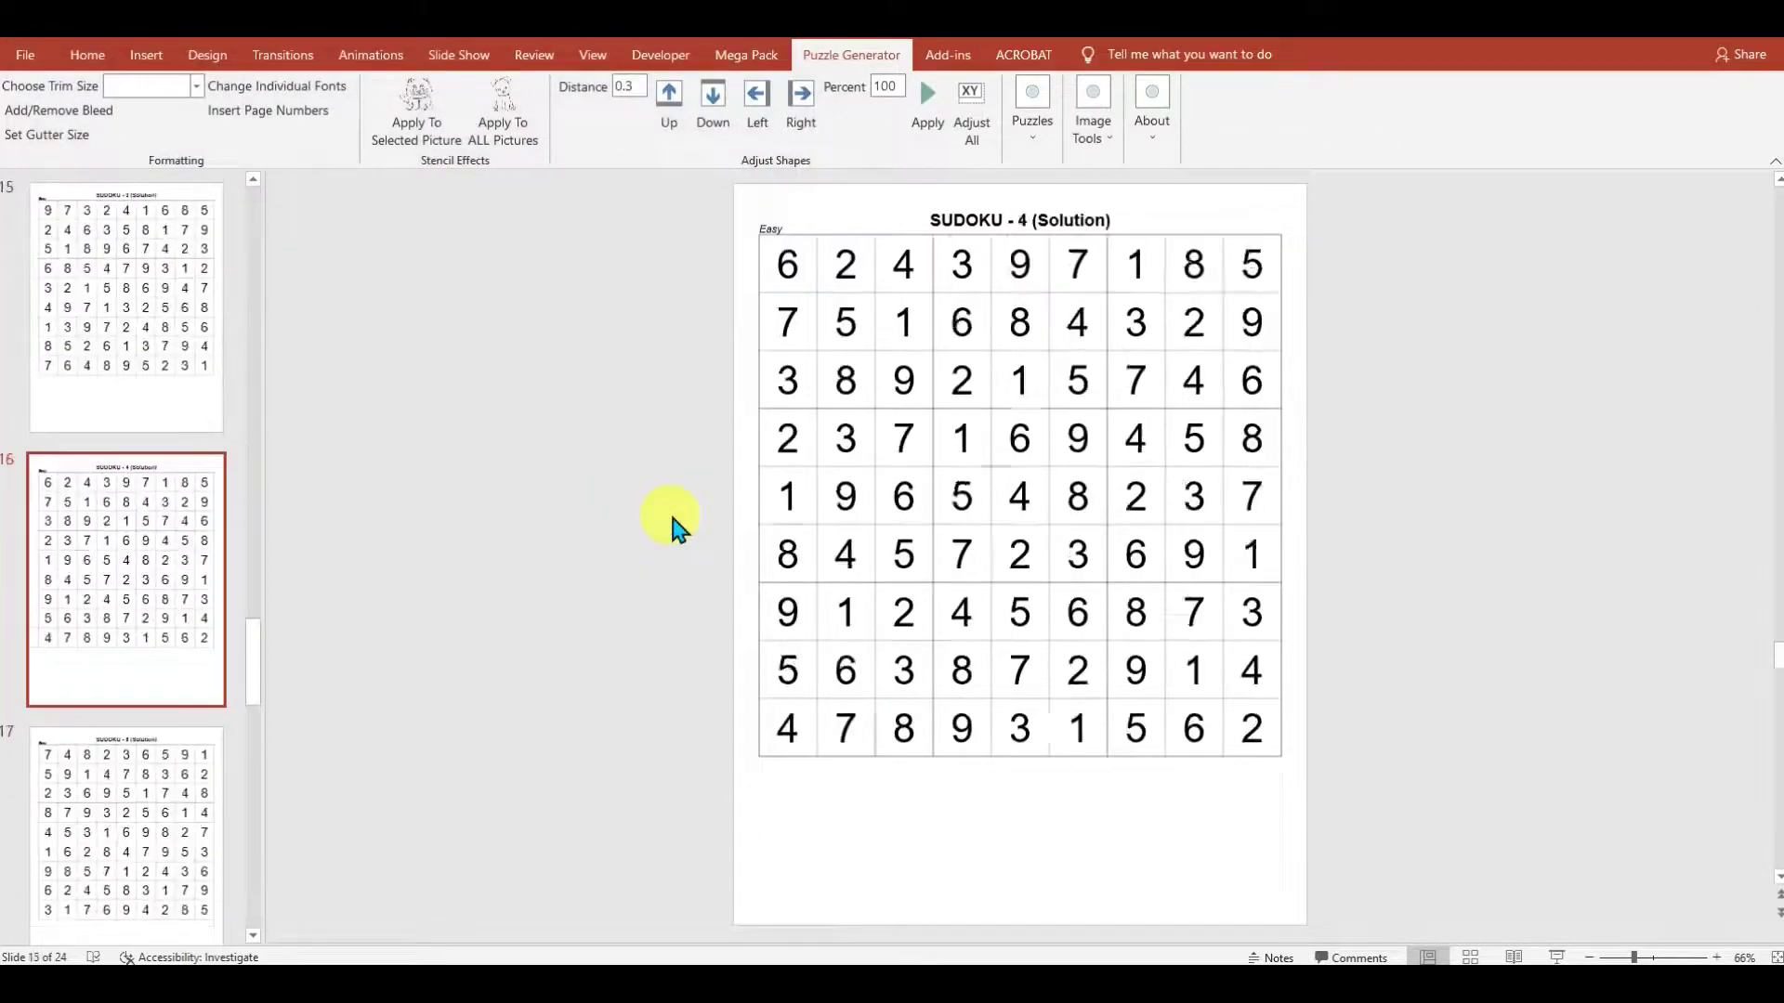
pyautogui.click(1031, 550)
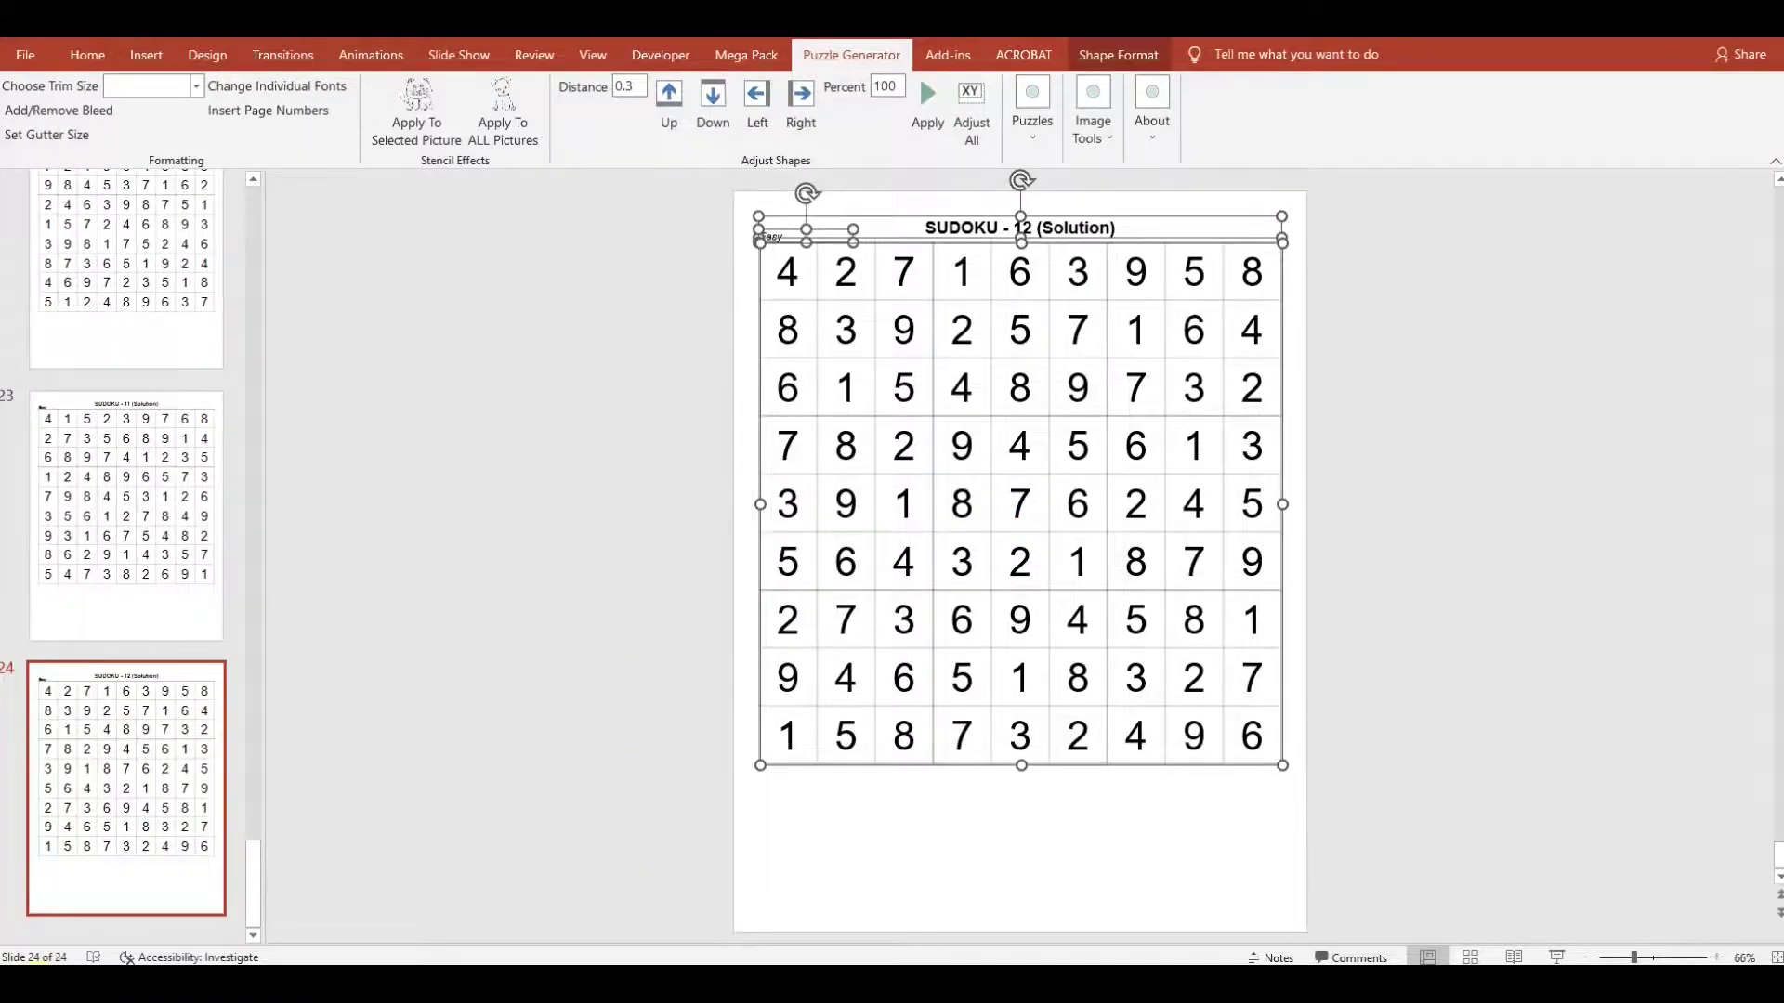
pyautogui.hotkey('alt', 'Tab')
pyautogui.hotkey('alt', 'Tab')
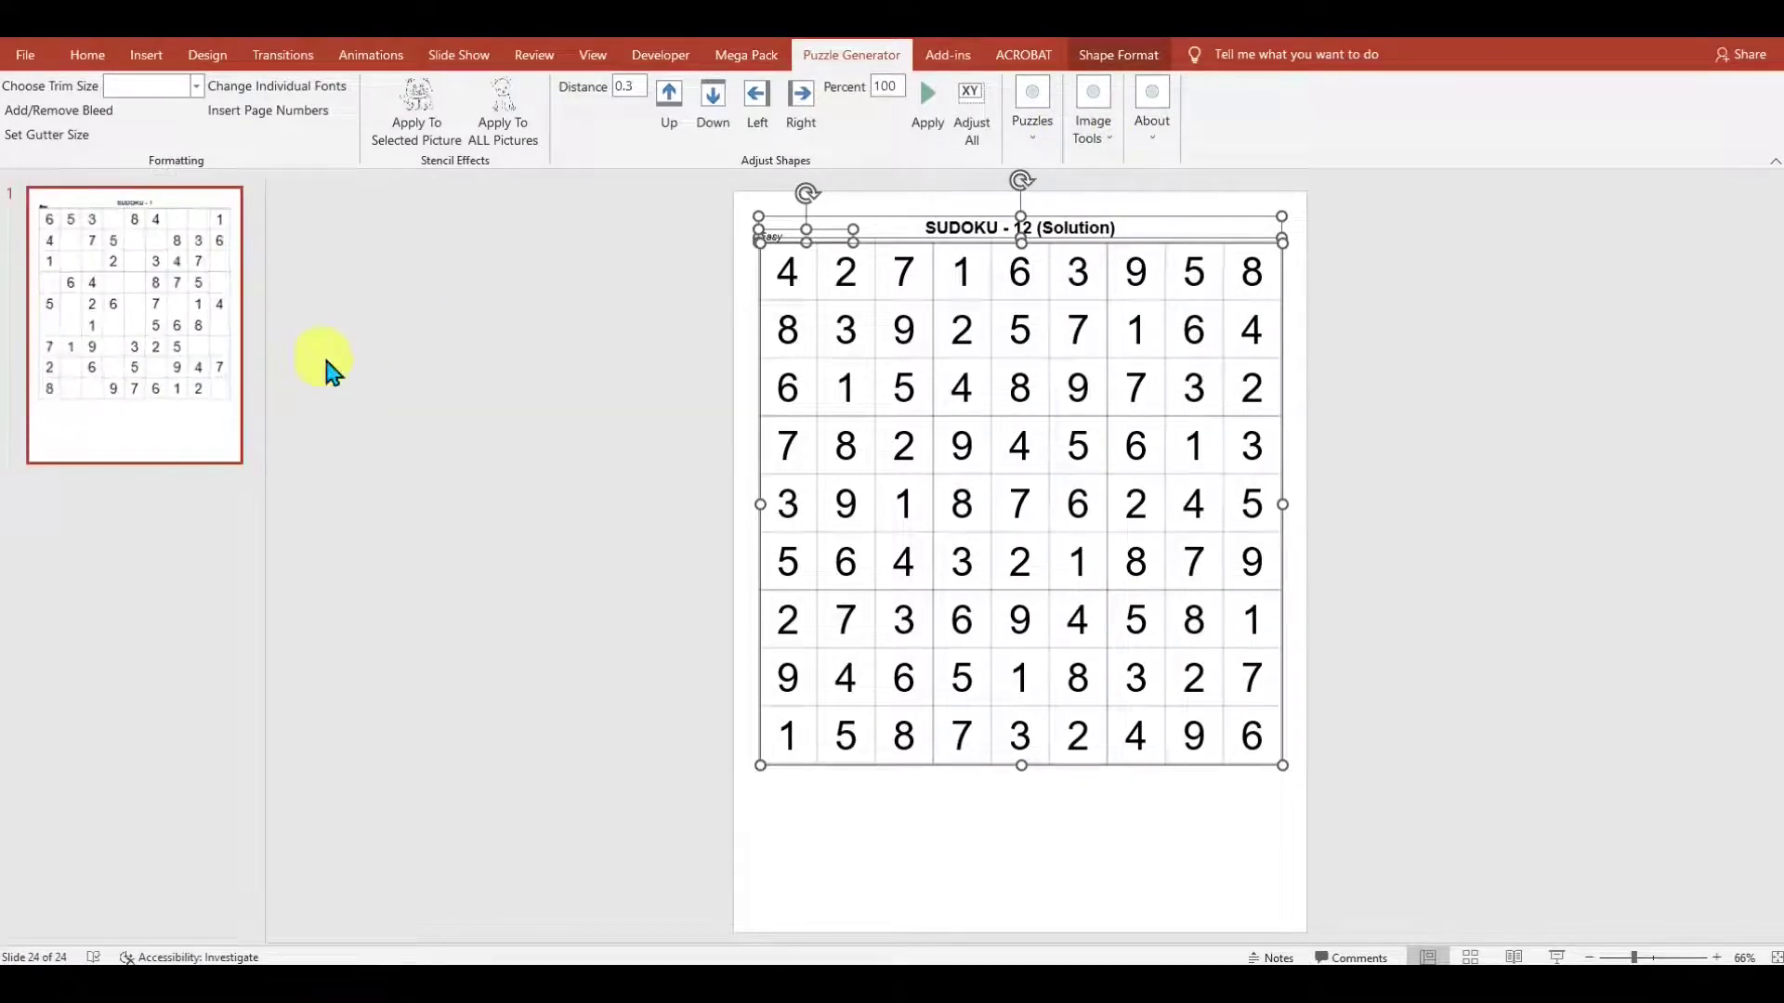
# - Bulk import the Puzzles folder PNGs into the new deck at 12 images per slide
pyautogui.click(1096, 134)
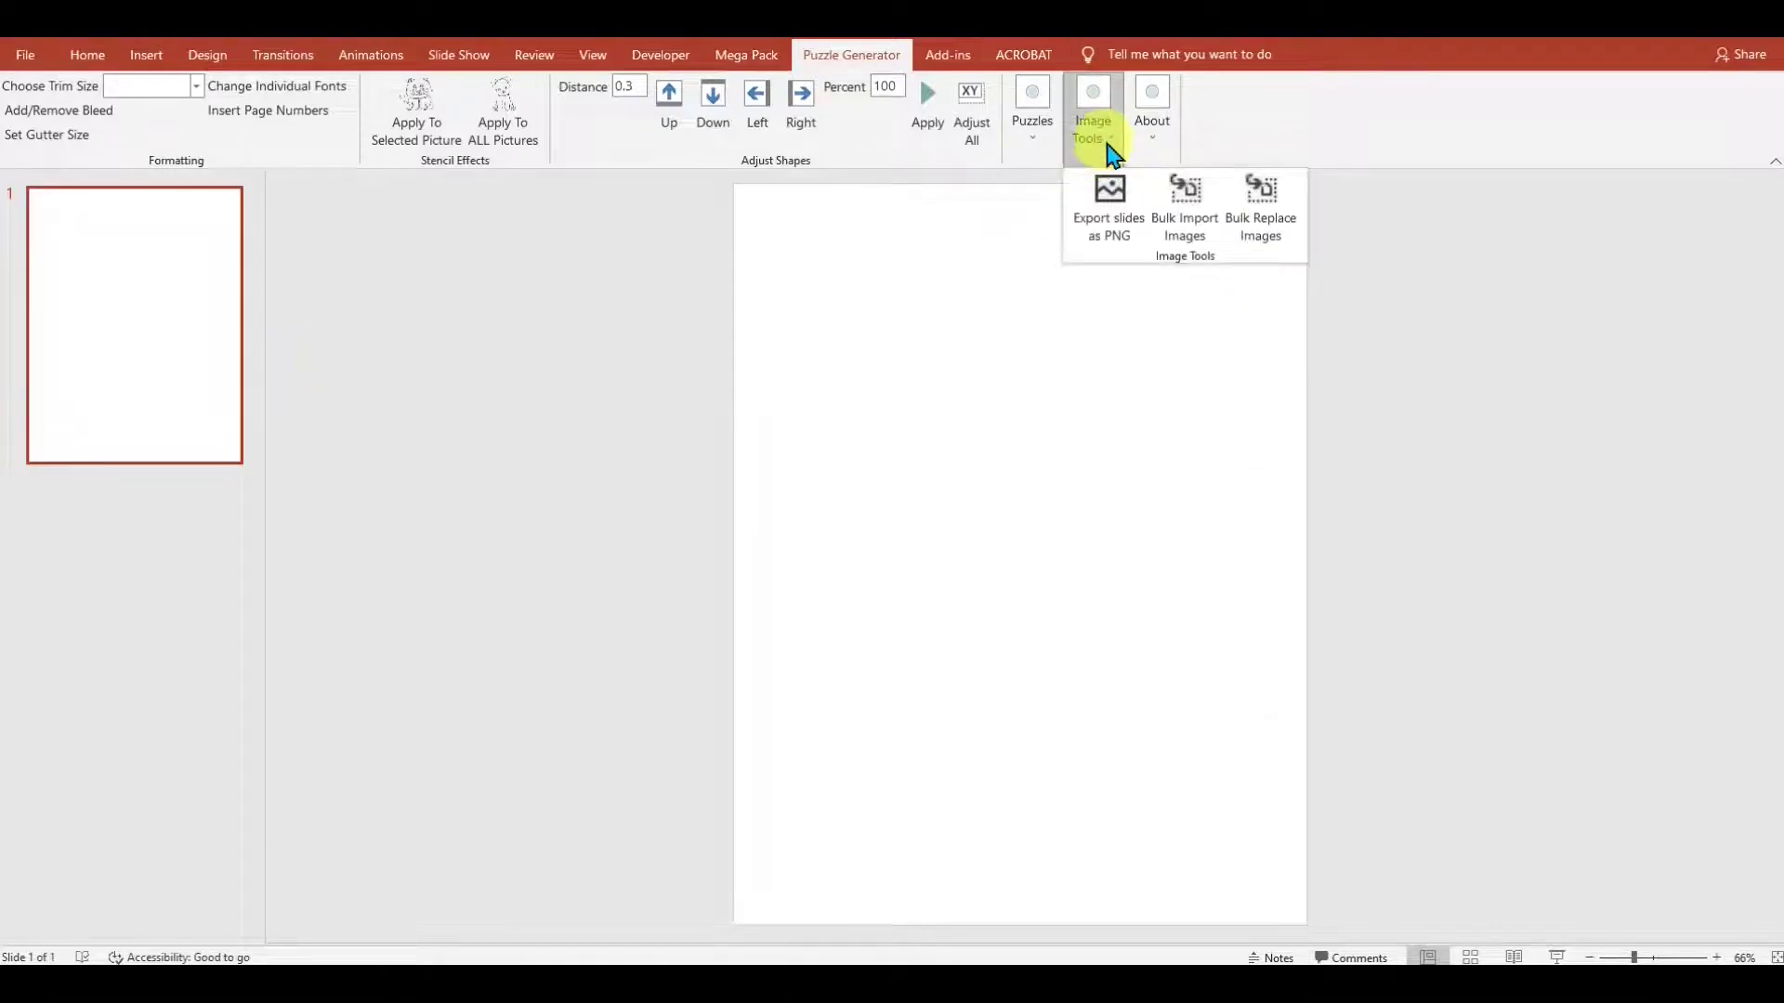
pyautogui.click(1186, 206)
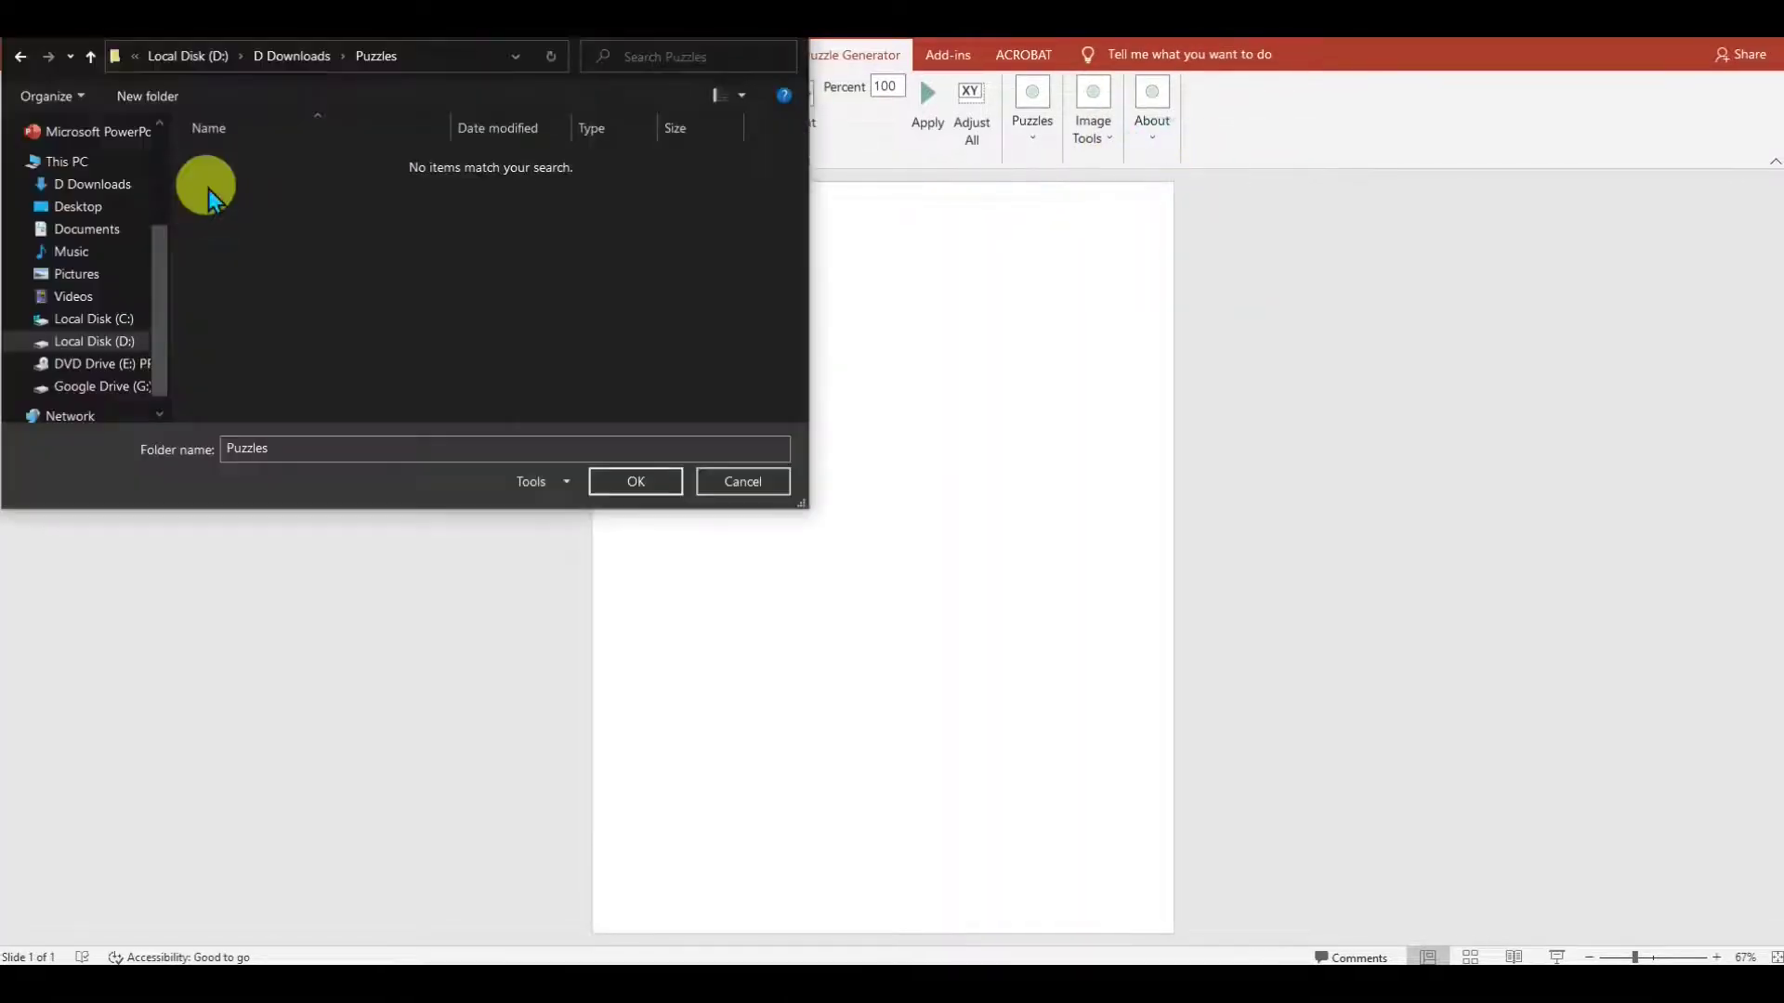
pyautogui.click(662, 477)
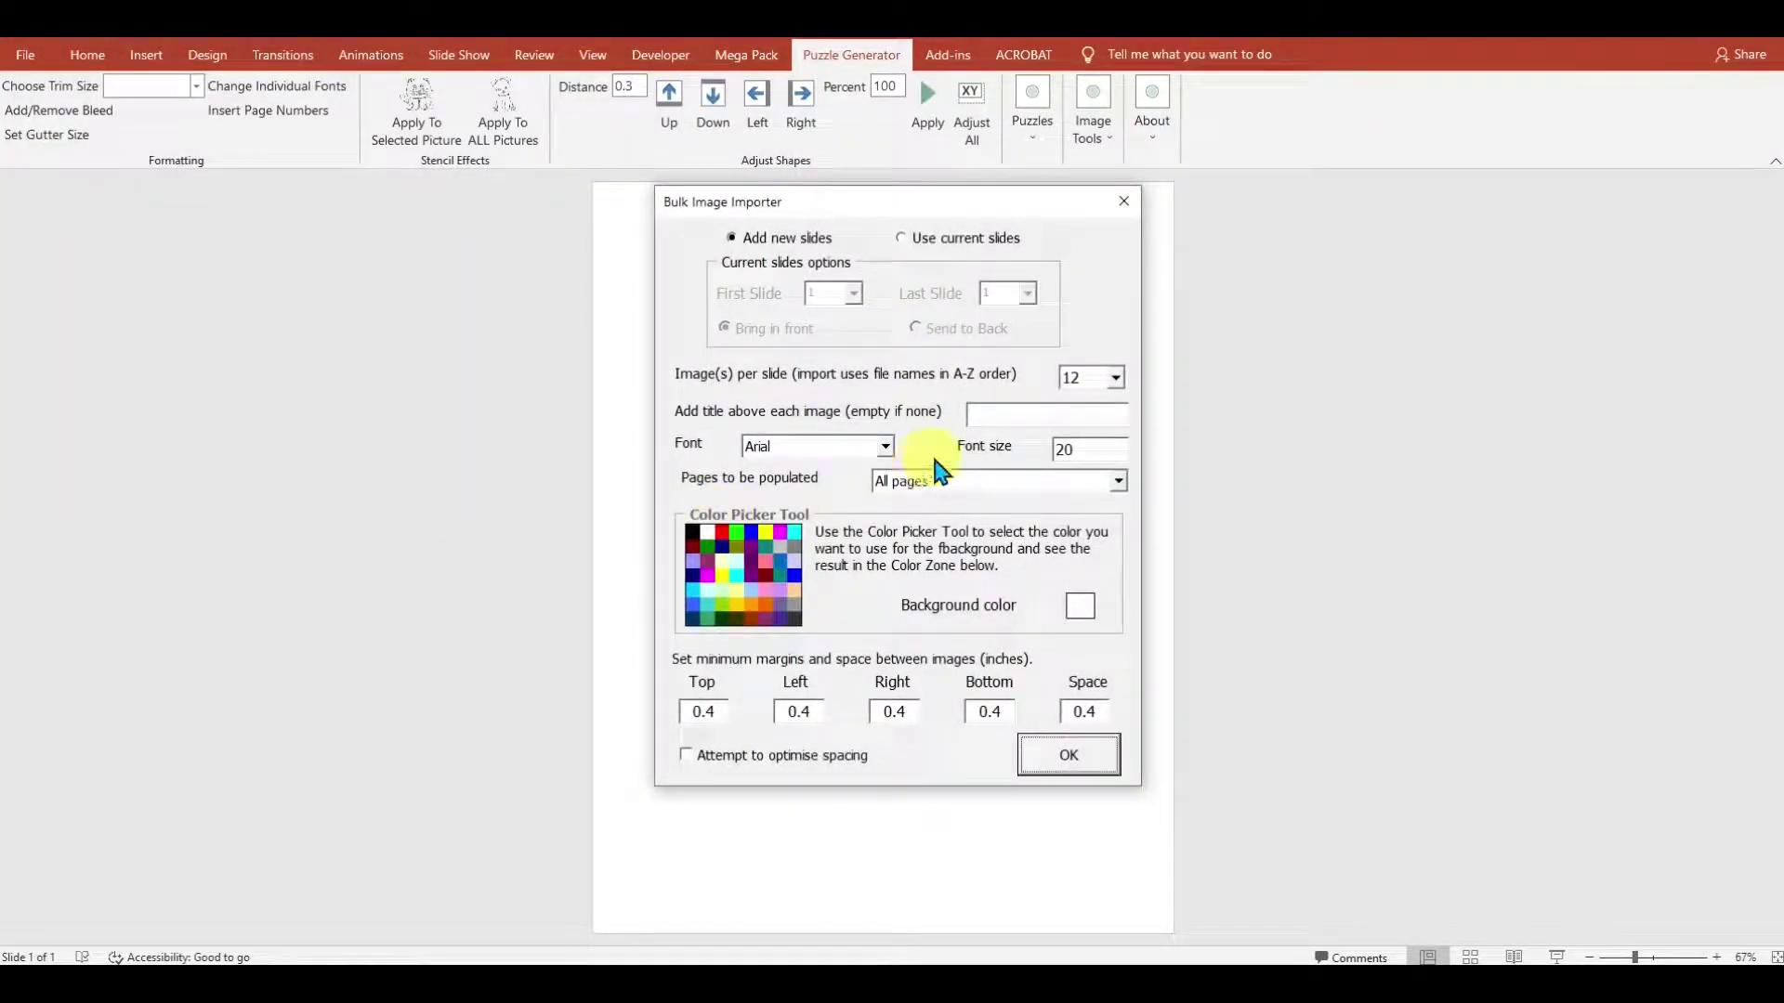
pyautogui.click(1113, 379)
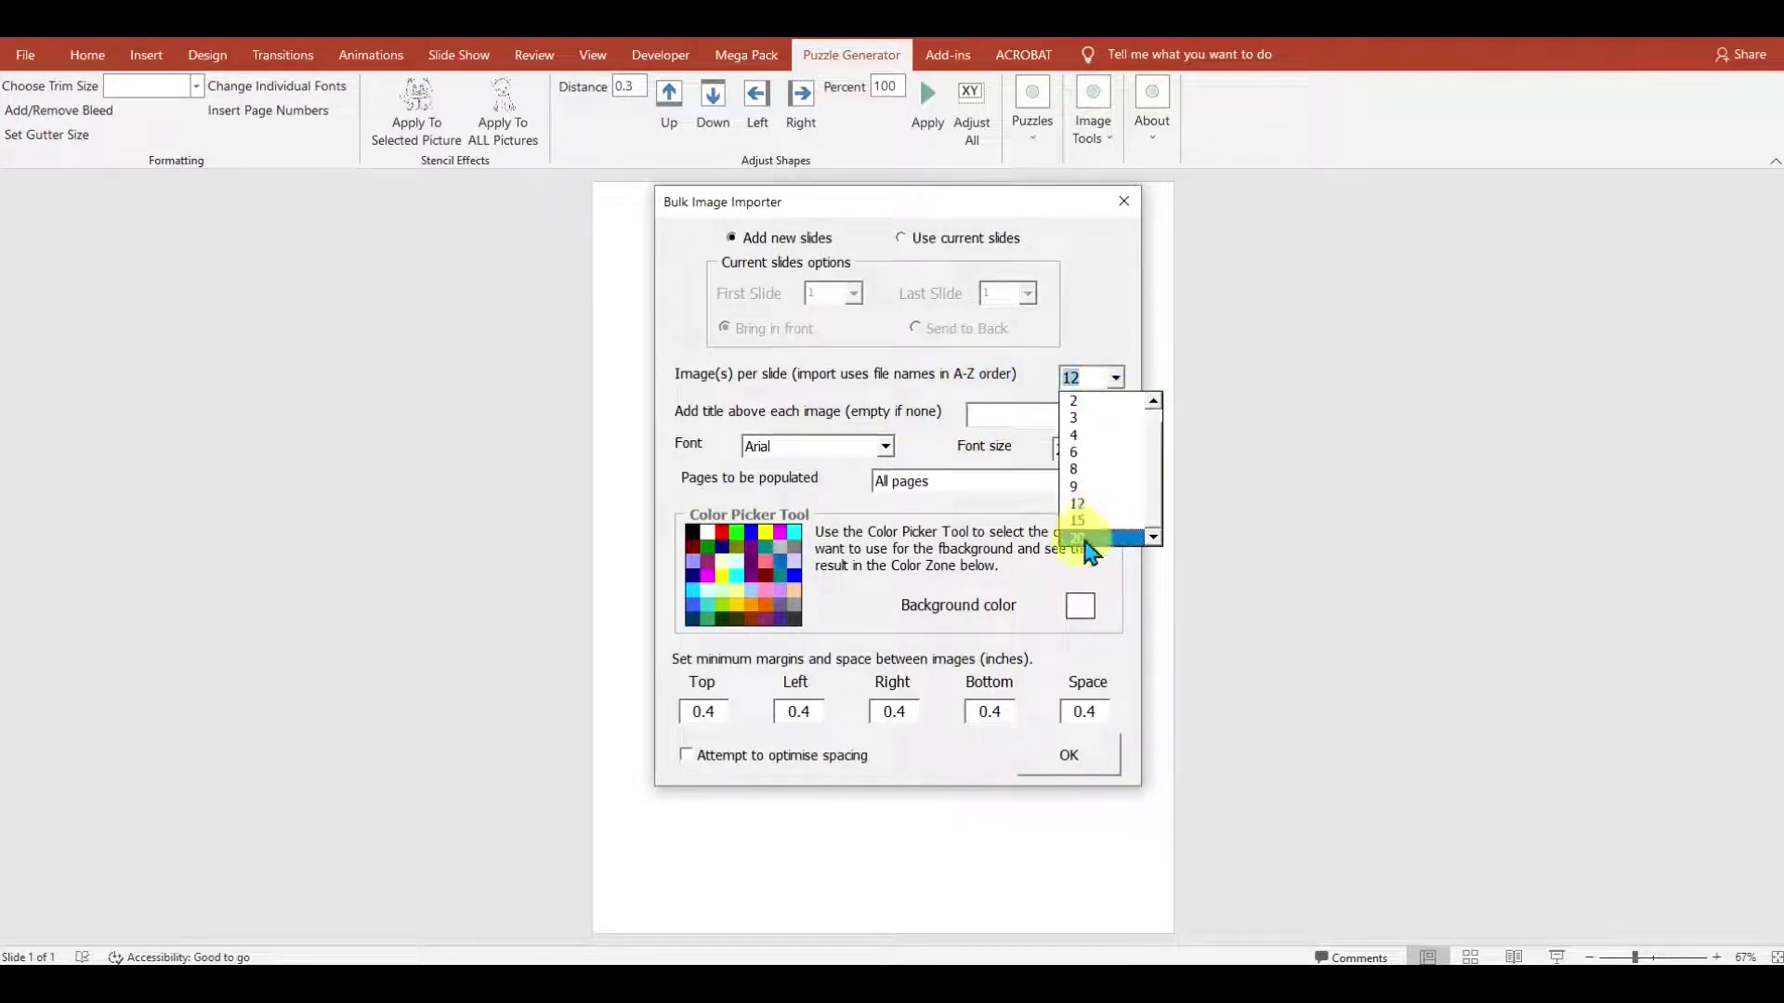
pyautogui.click(1094, 507)
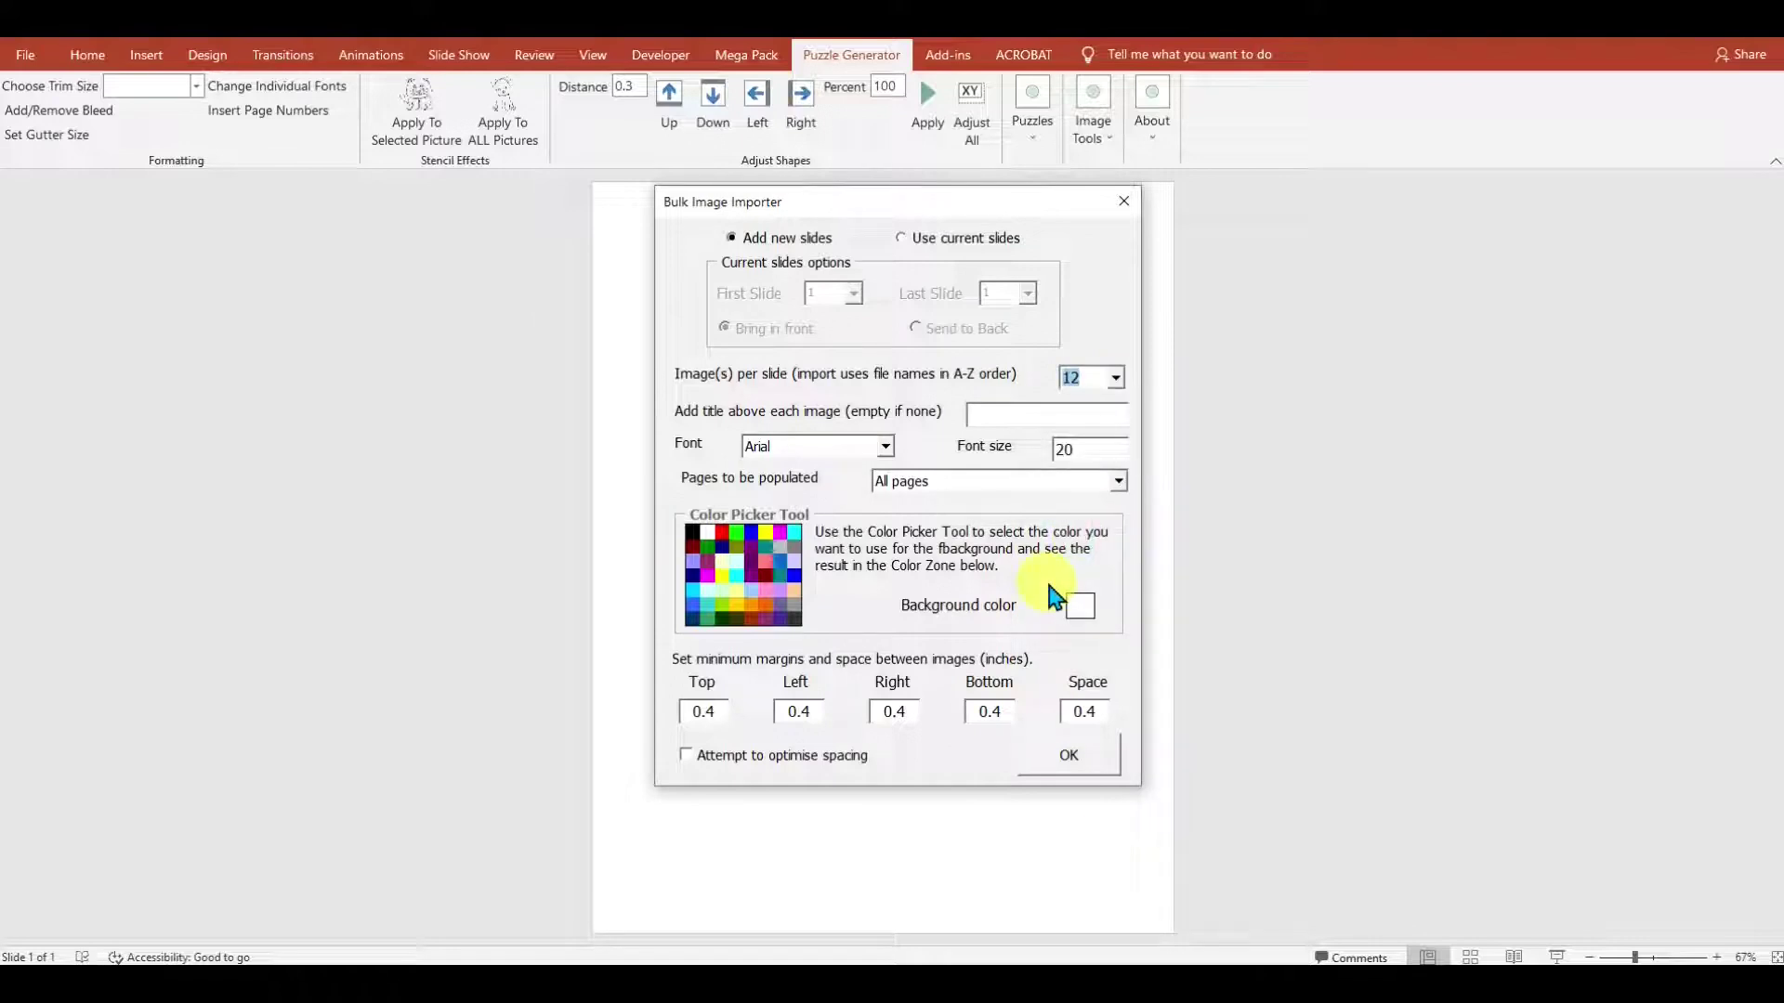
pyautogui.click(1082, 757)
# - On the puzzle page, nudge the left column of four grids right by 0.2
pyautogui.click(1093, 559)
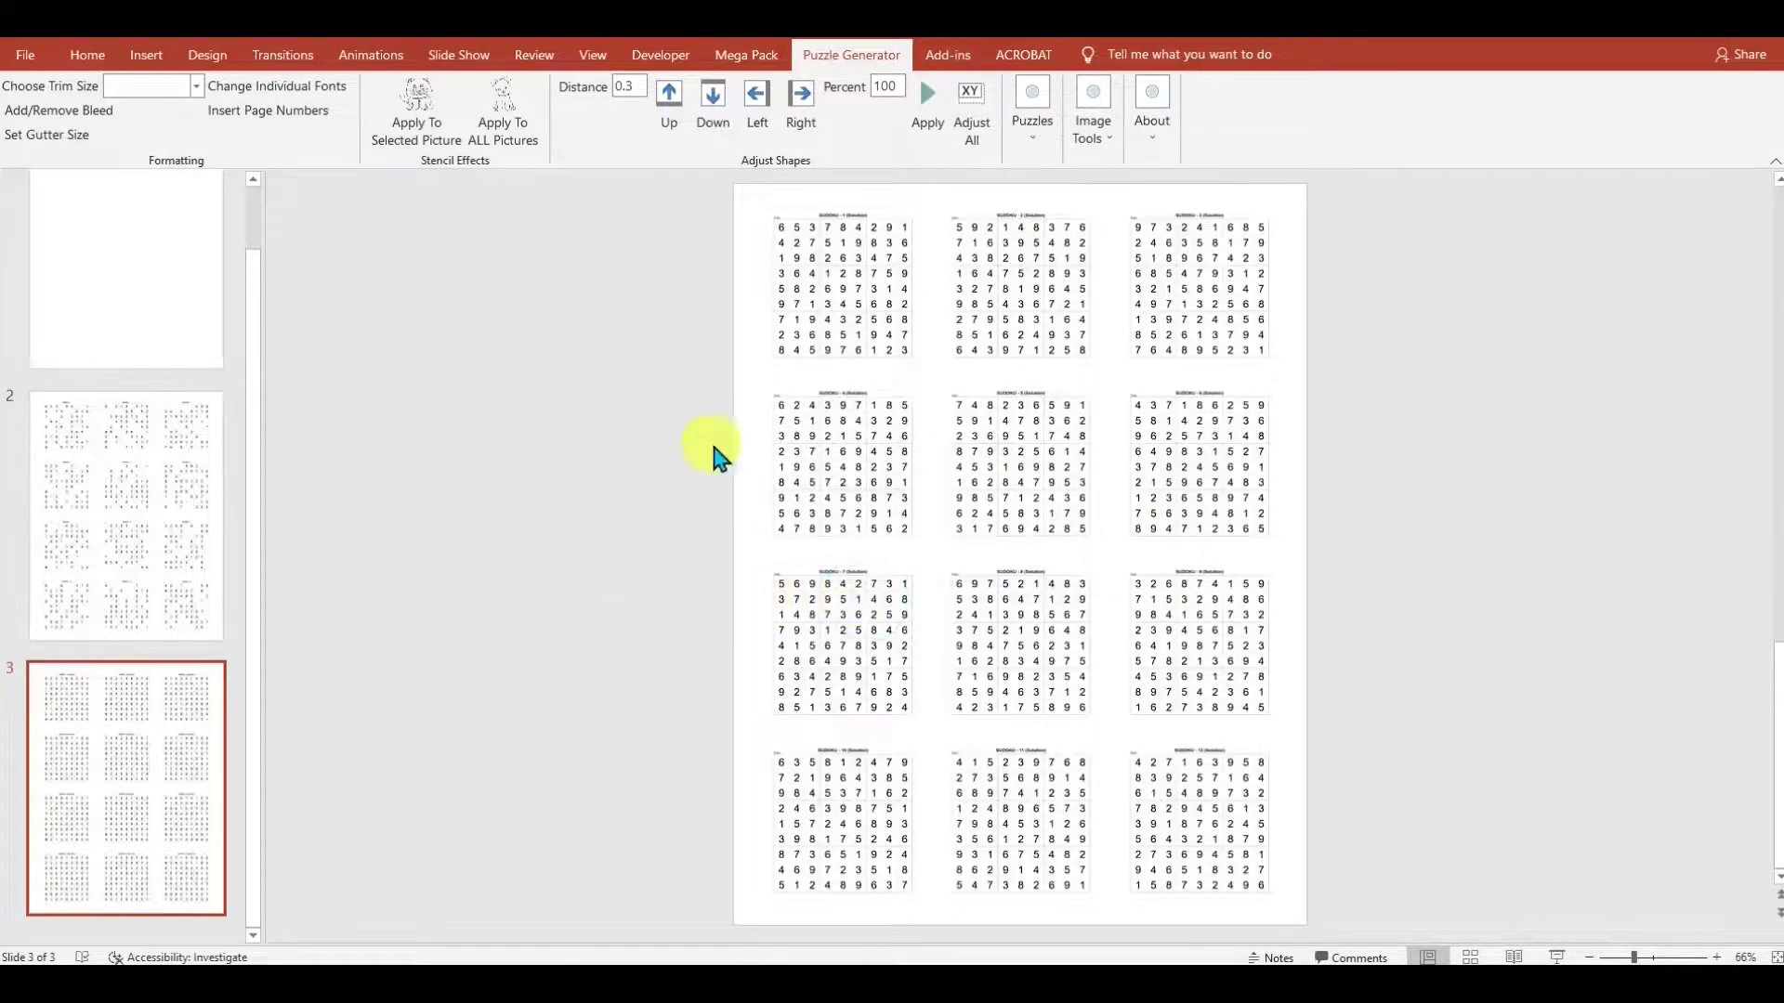
pyautogui.click(180, 479)
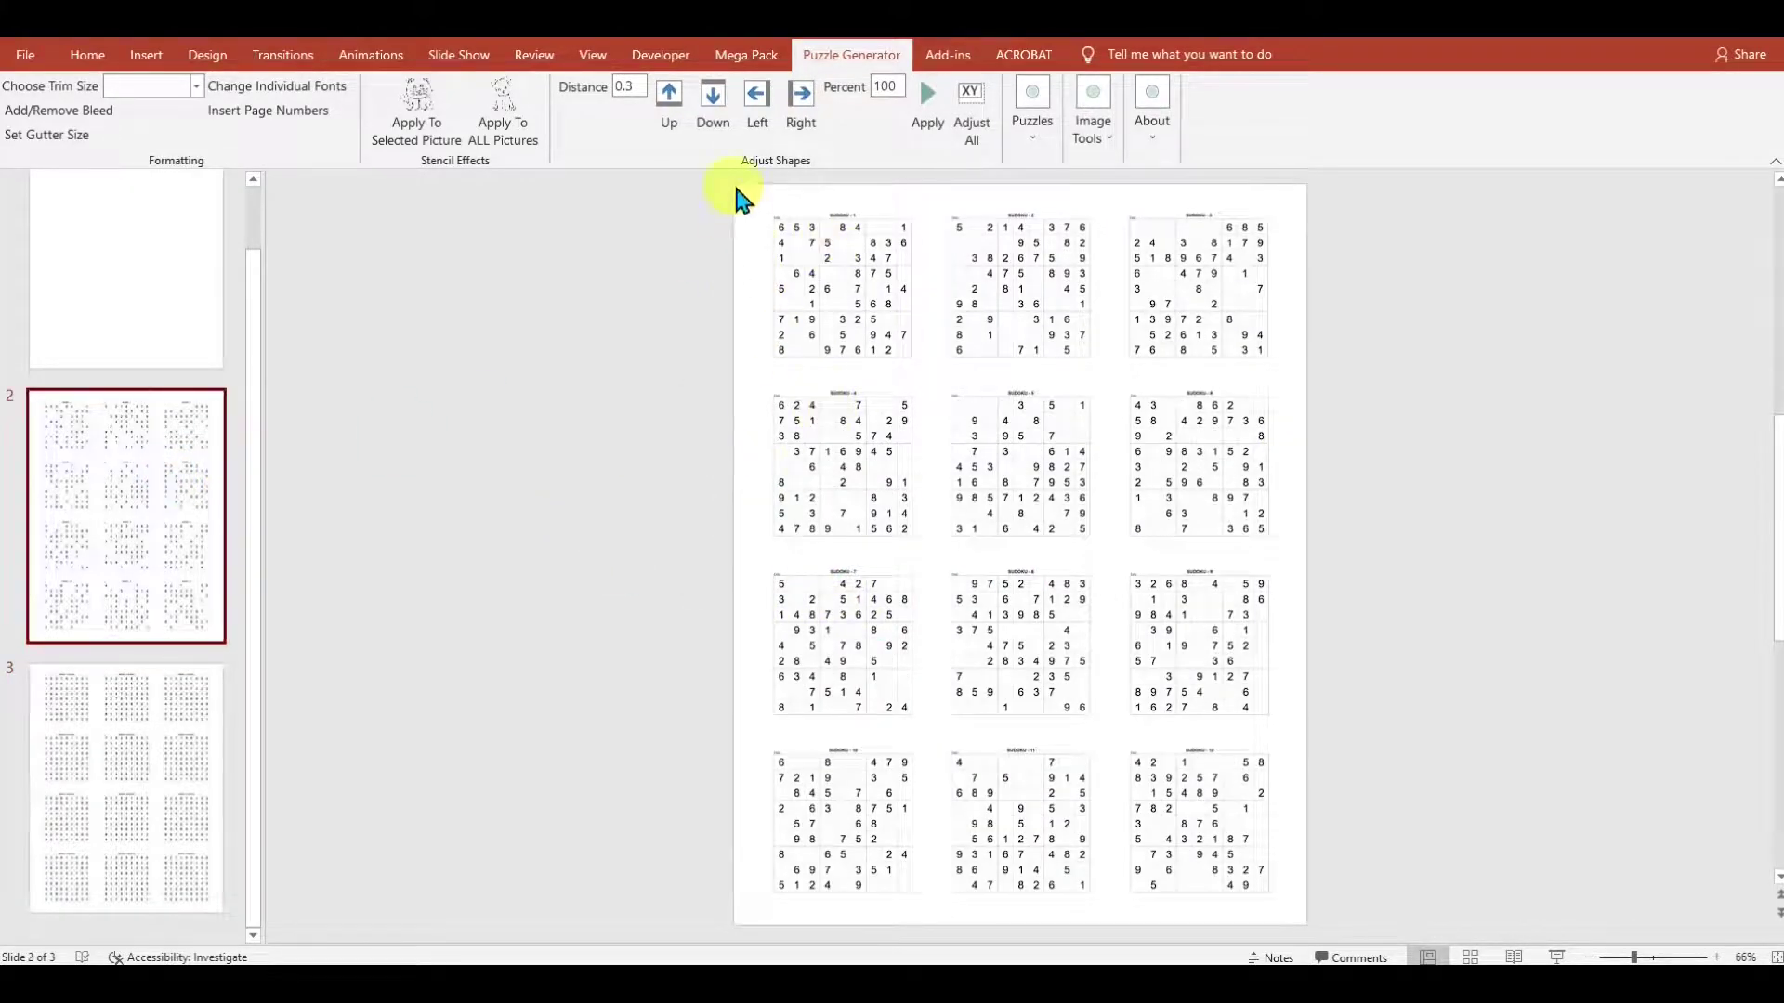
pyautogui.moveTo(738, 195); pyautogui.dragTo(990, 934)
pyautogui.doubleClick(625, 86)
pyautogui.write('0.2')
pyautogui.click(805, 104)
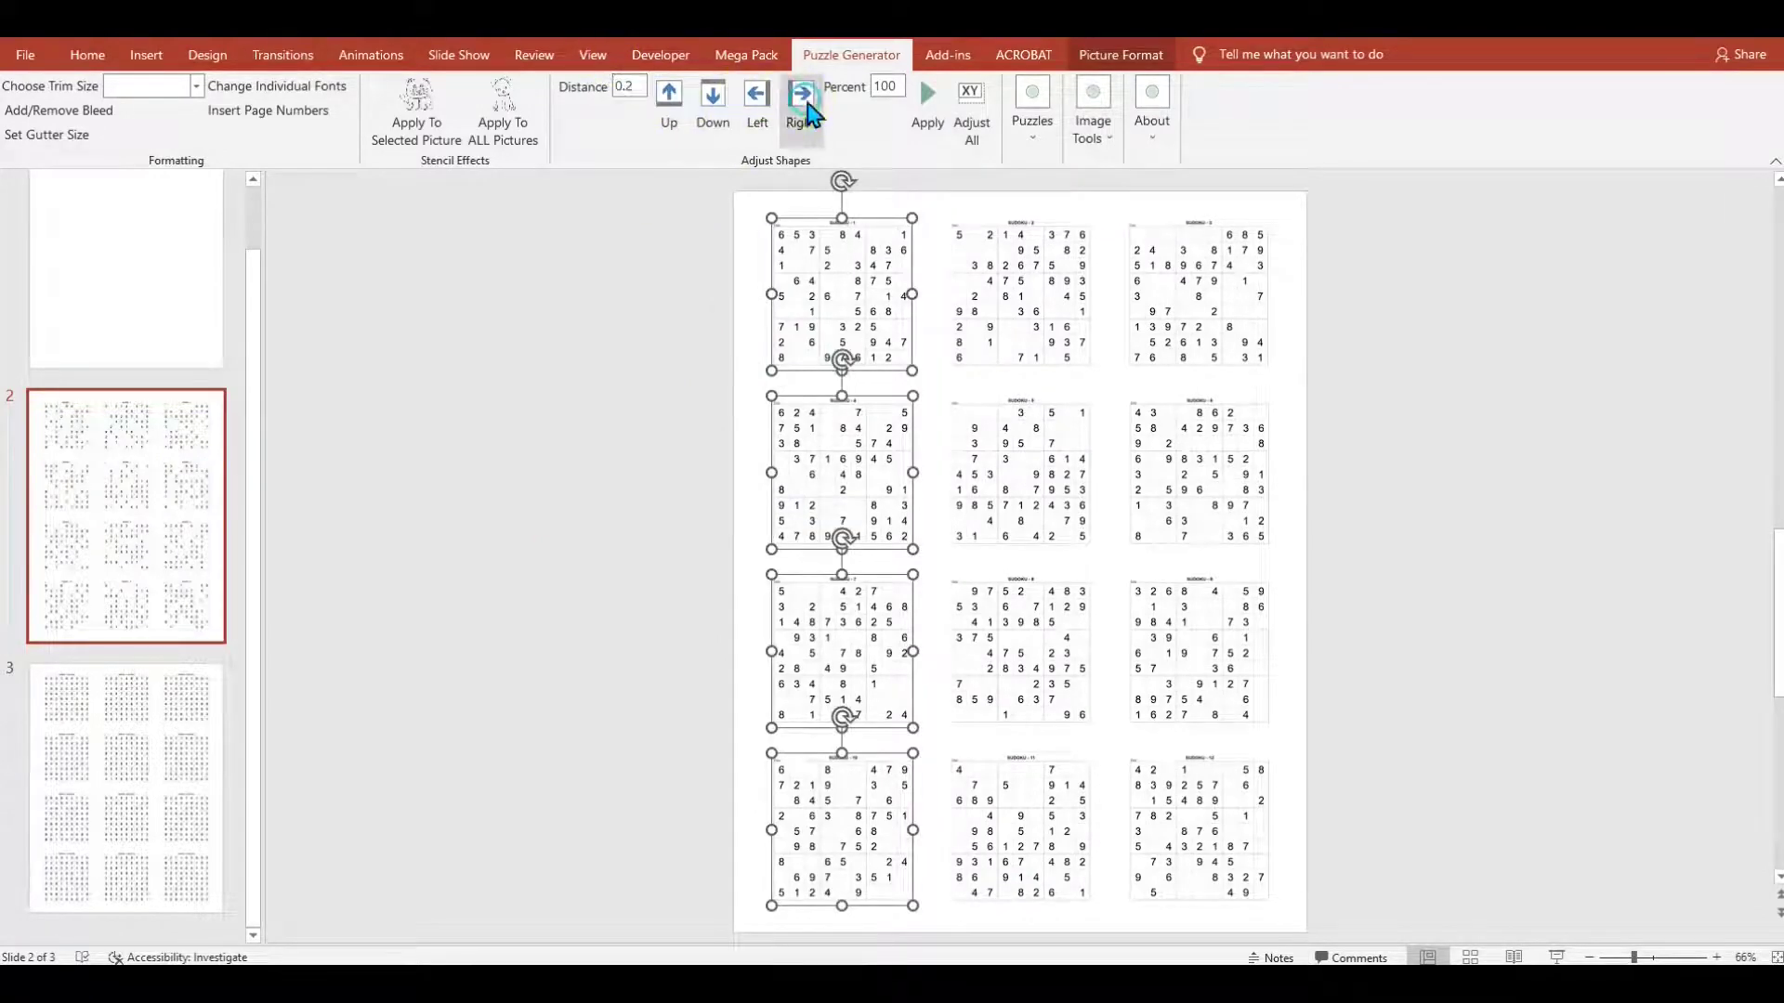
pyautogui.click(1069, 557)
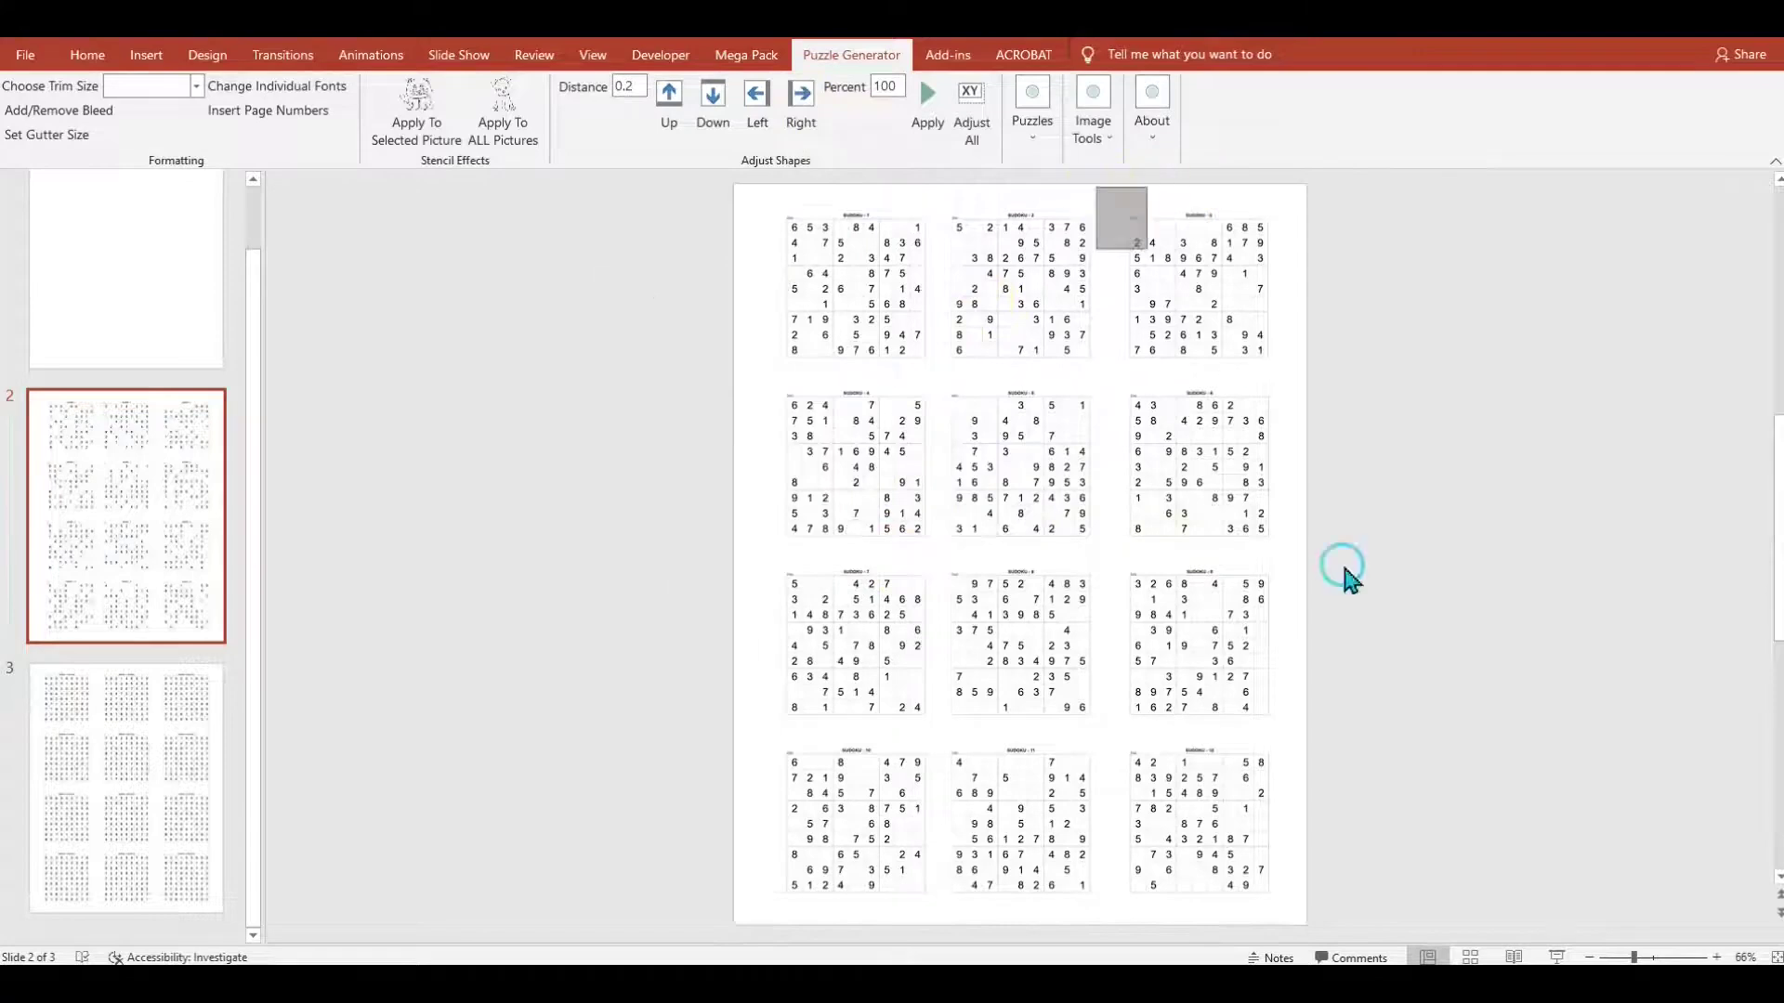
# - Nudge the right column of grids left by 0.2 and delete the blank first slide
pyautogui.moveTo(1340, 559); pyautogui.dragTo(1338, 933)
pyautogui.click(757, 104)
pyautogui.click(489, 303)
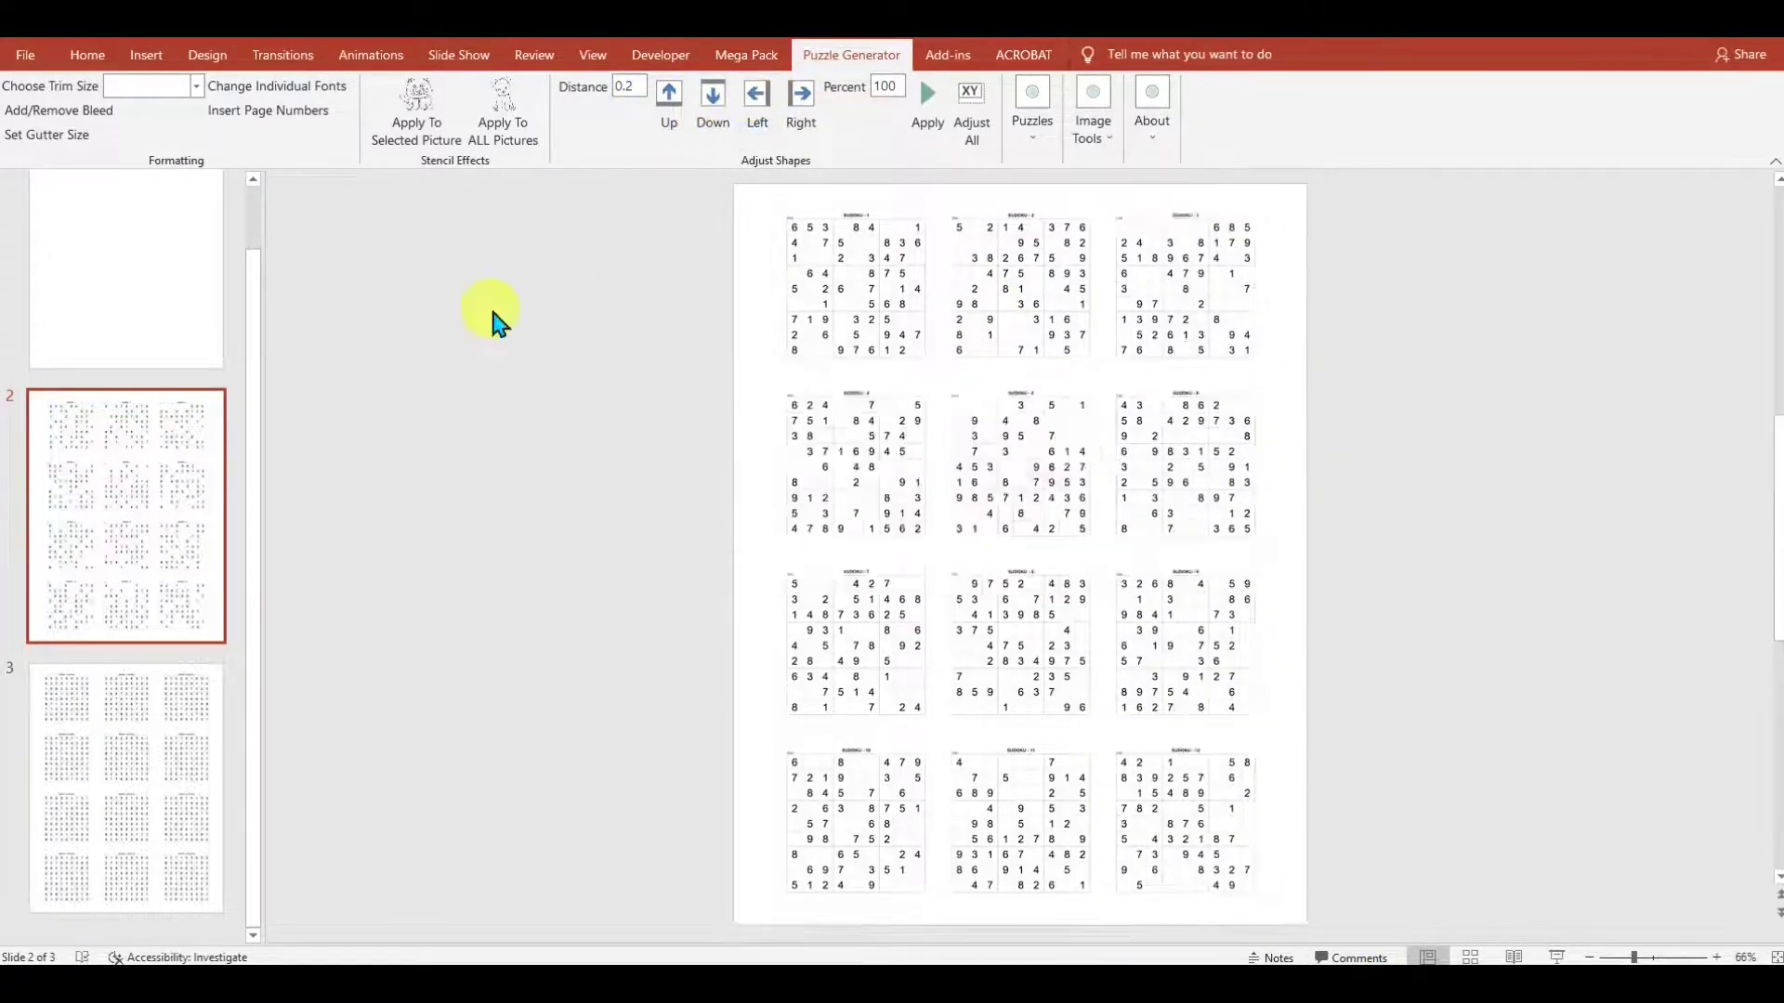
pyautogui.click(117, 220)
pyautogui.press('Delete')
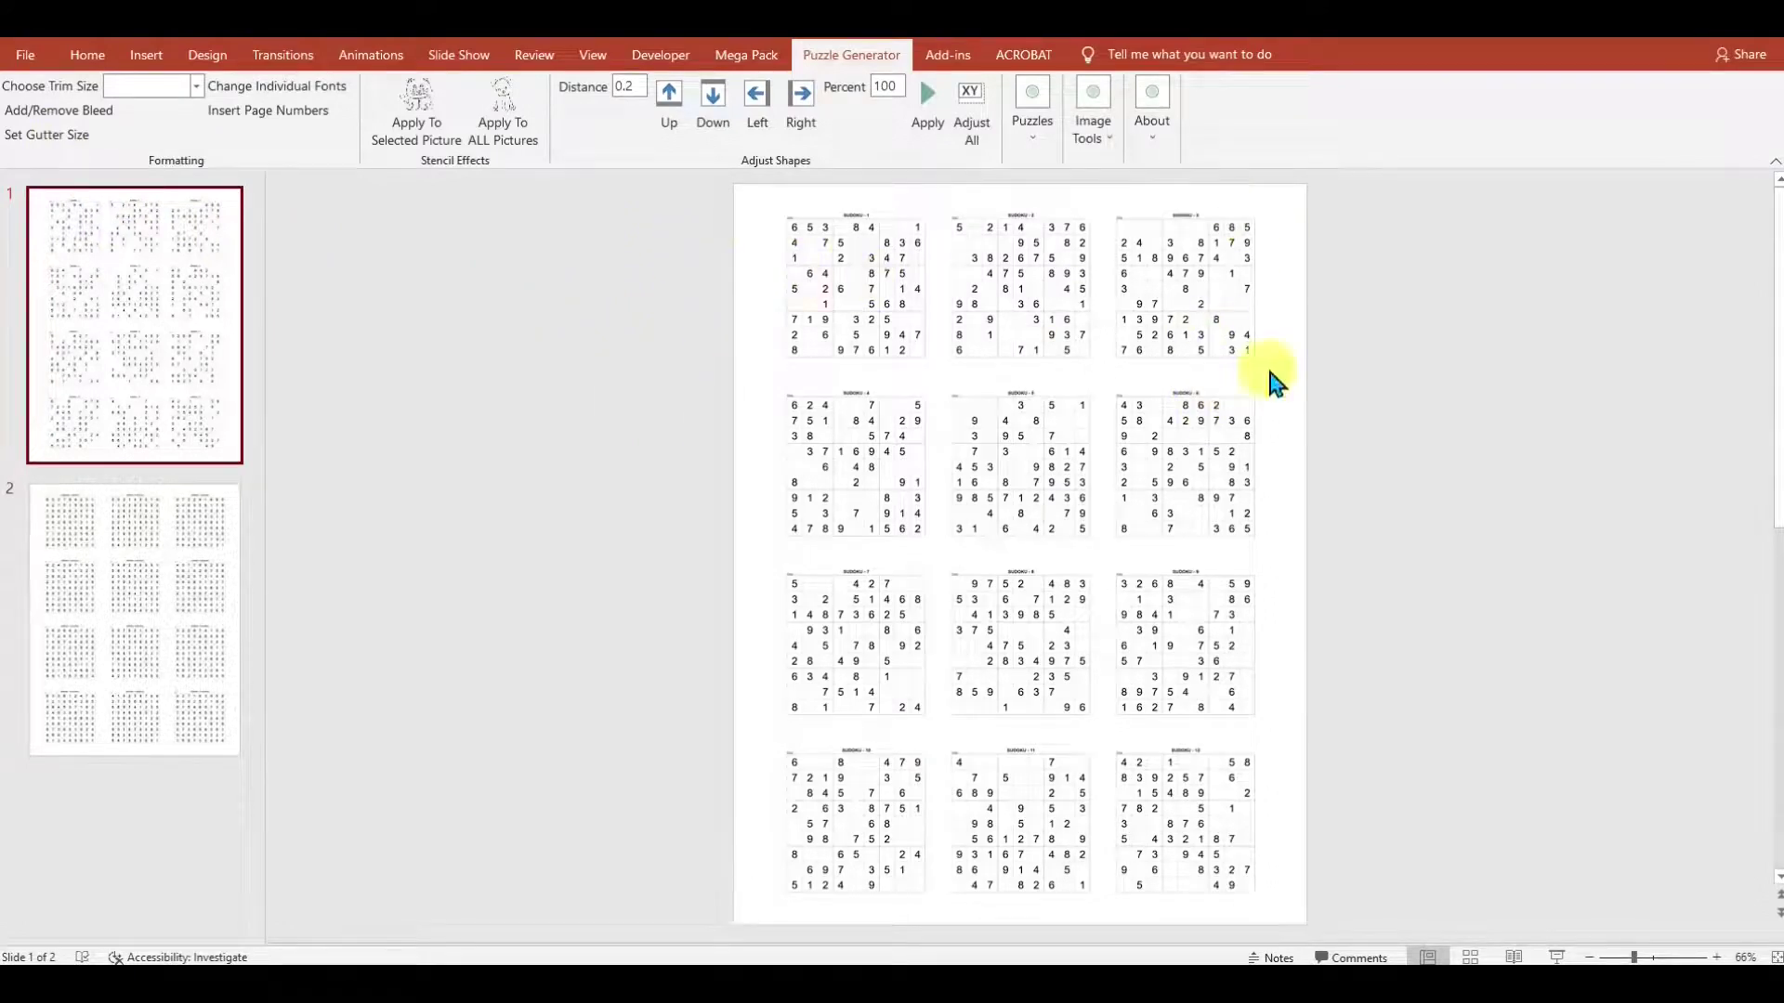
# - Set the sudoku pages' gutter size to 0.2 inches
pyautogui.click(46, 135)
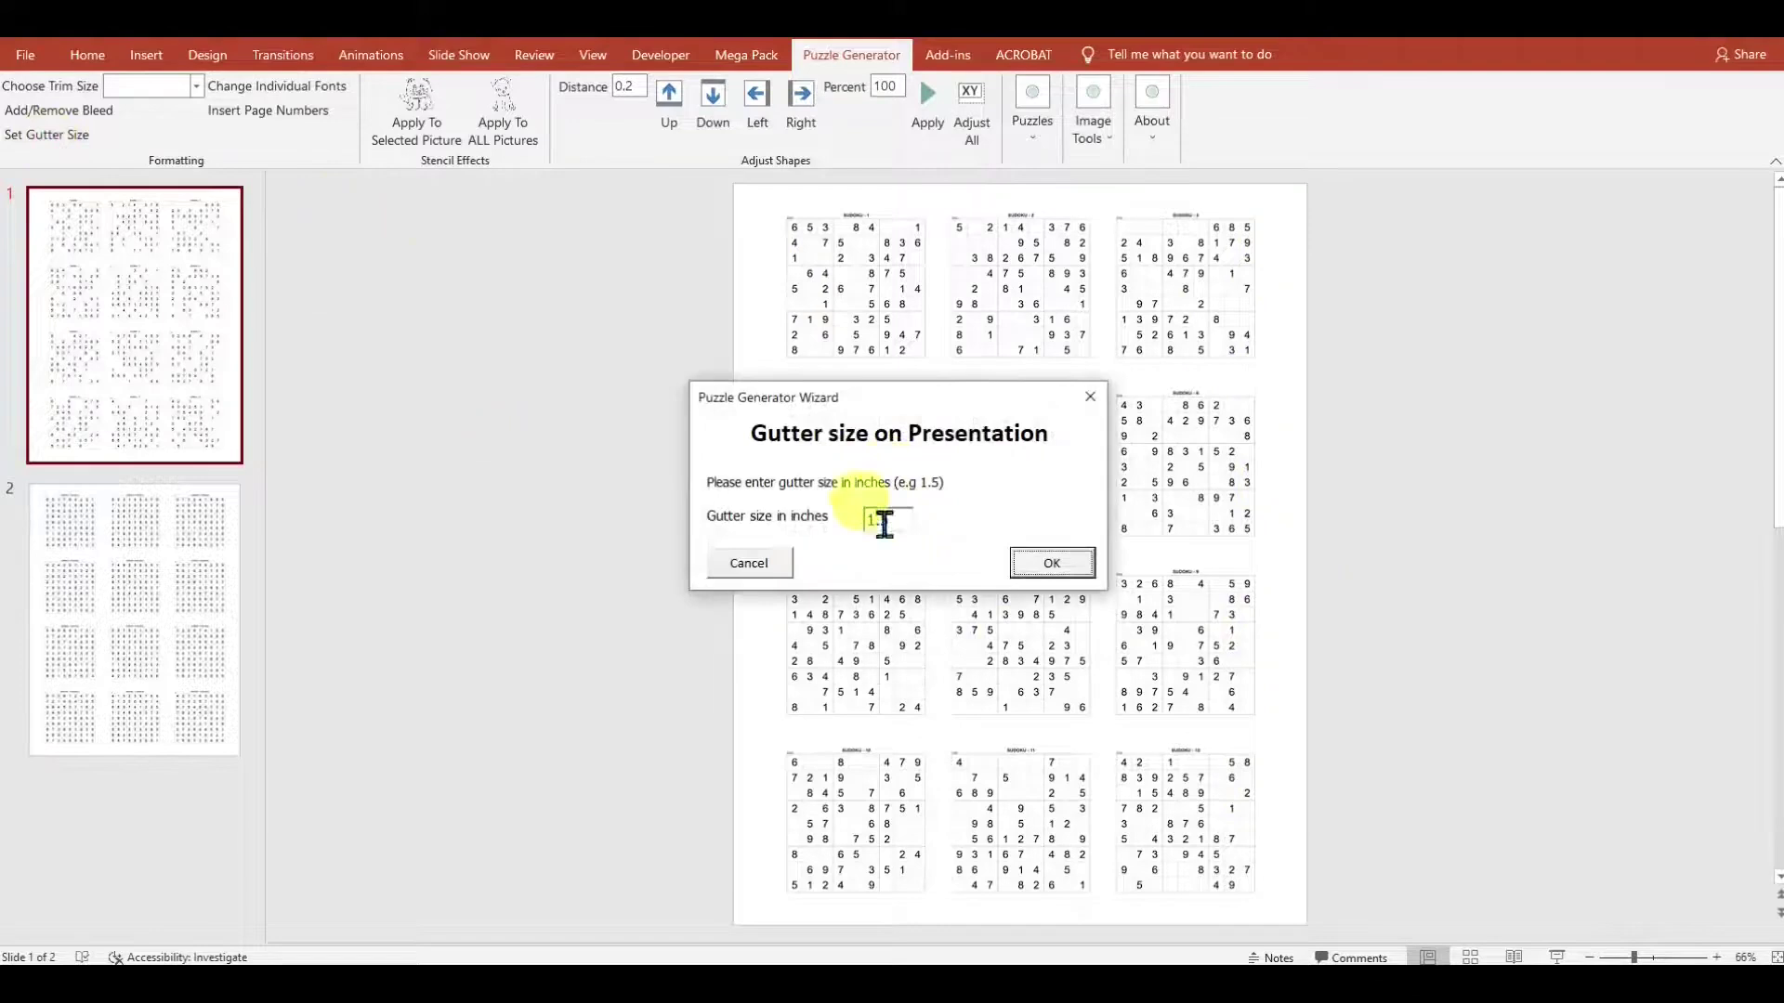
pyautogui.moveTo(884, 525); pyautogui.dragTo(797, 513)
pyautogui.write('0.2')
pyautogui.click(1050, 564)
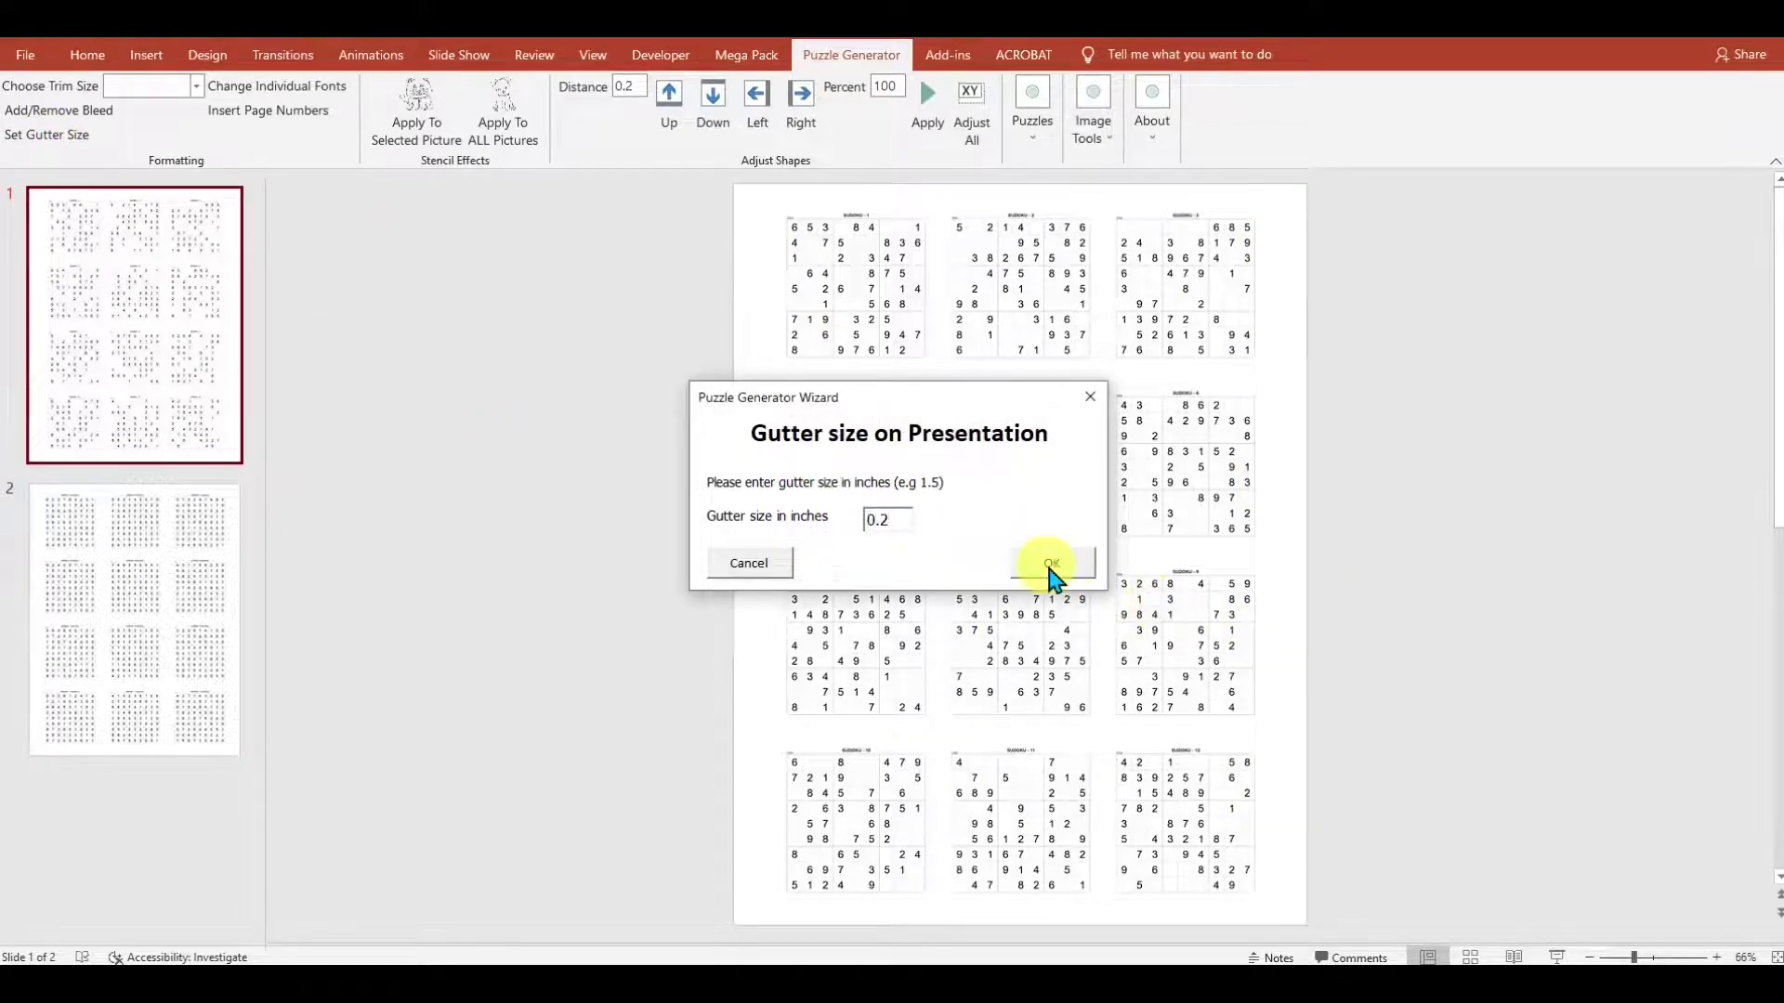
pyautogui.click(1065, 565)
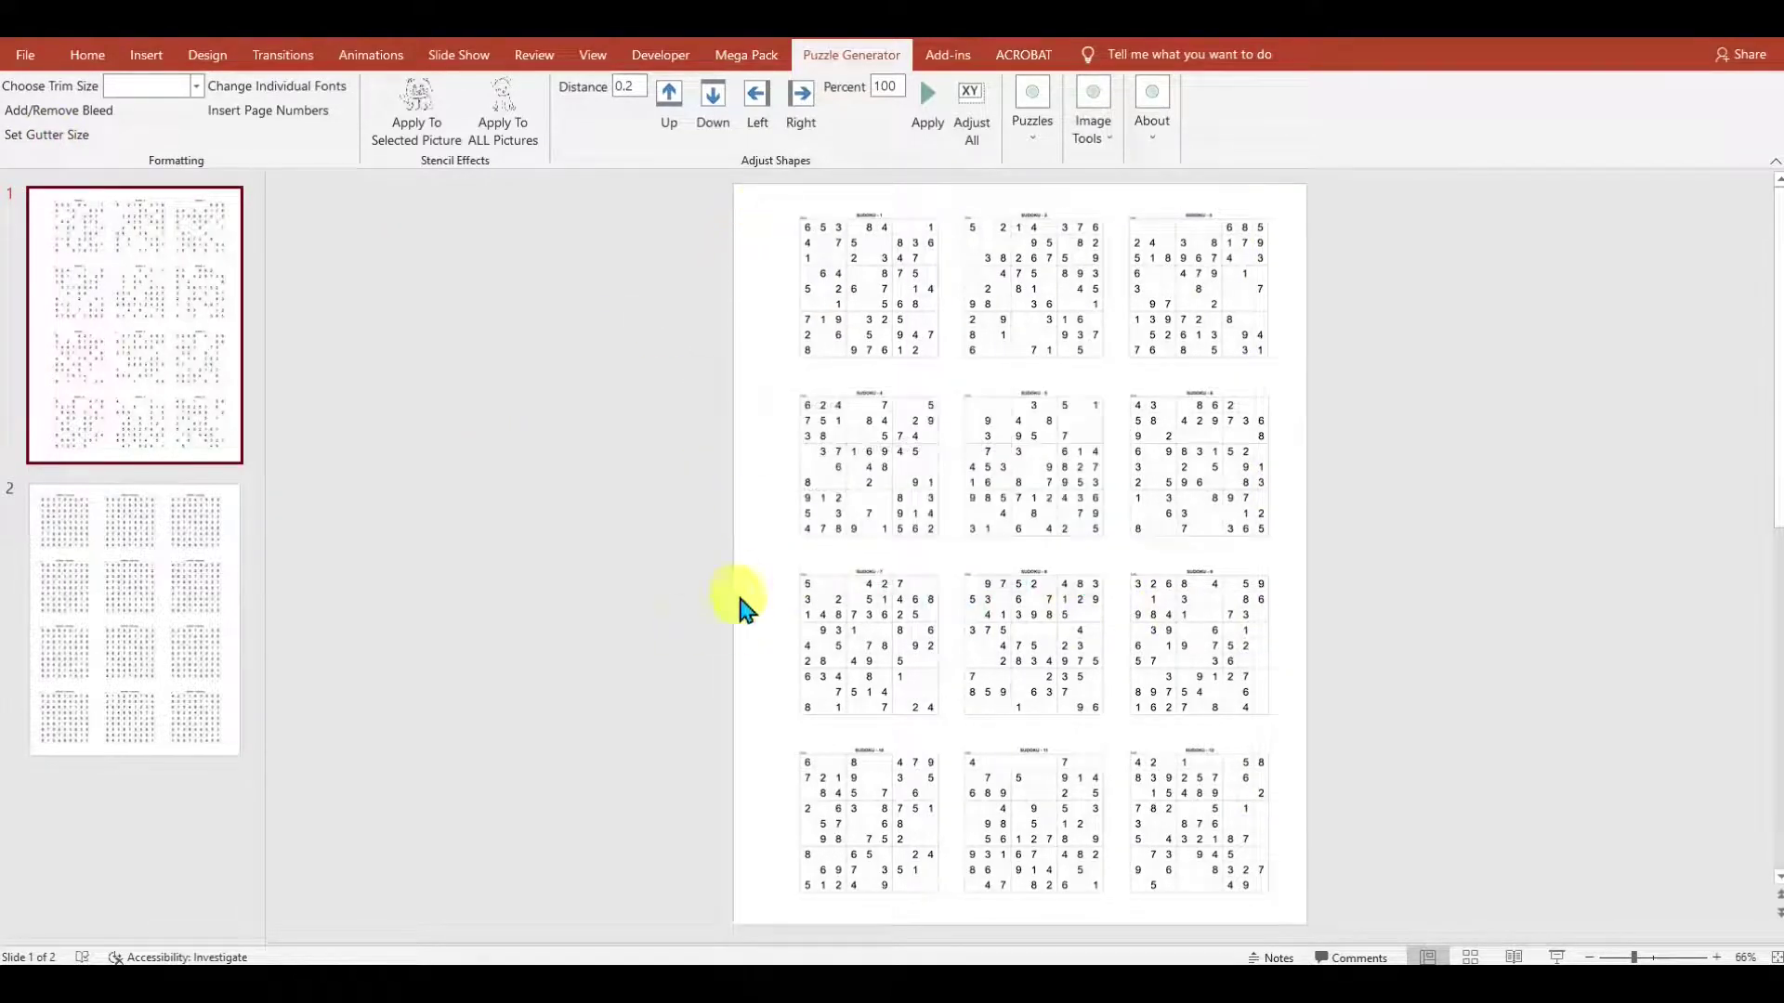
# - Compare the puzzle and solutions pages to check the grids shifted outward
pyautogui.click(169, 558)
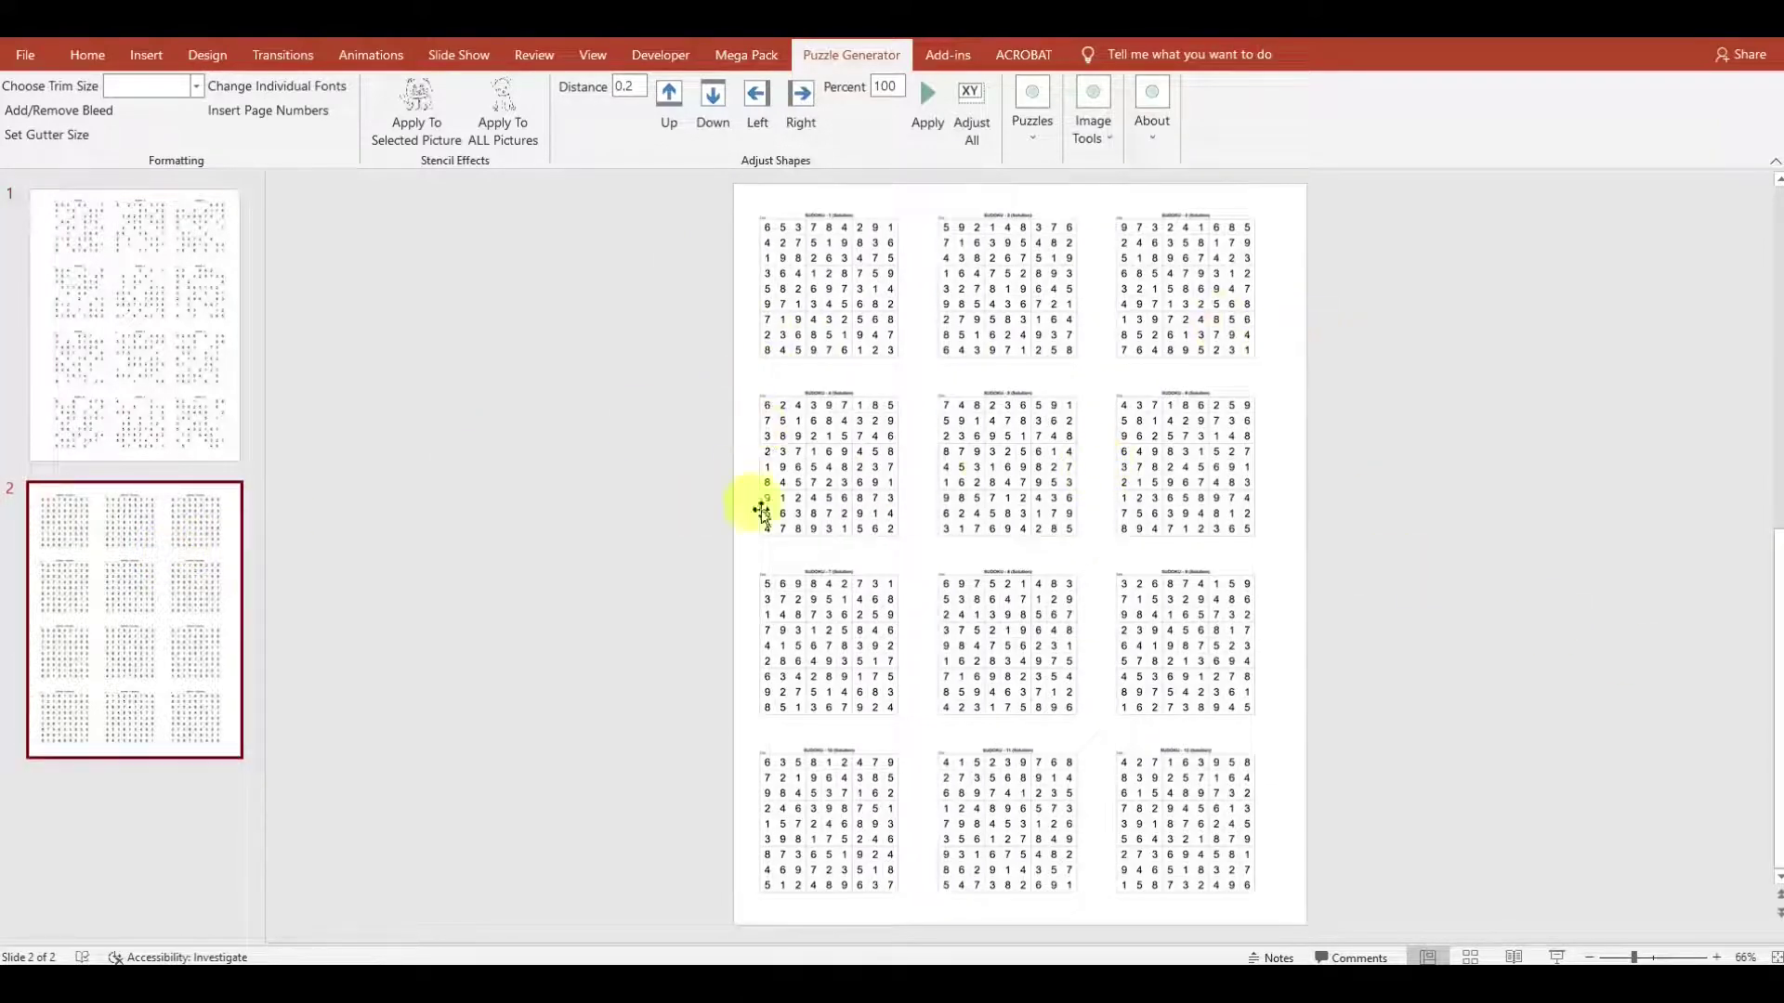
pyautogui.click(134, 326)
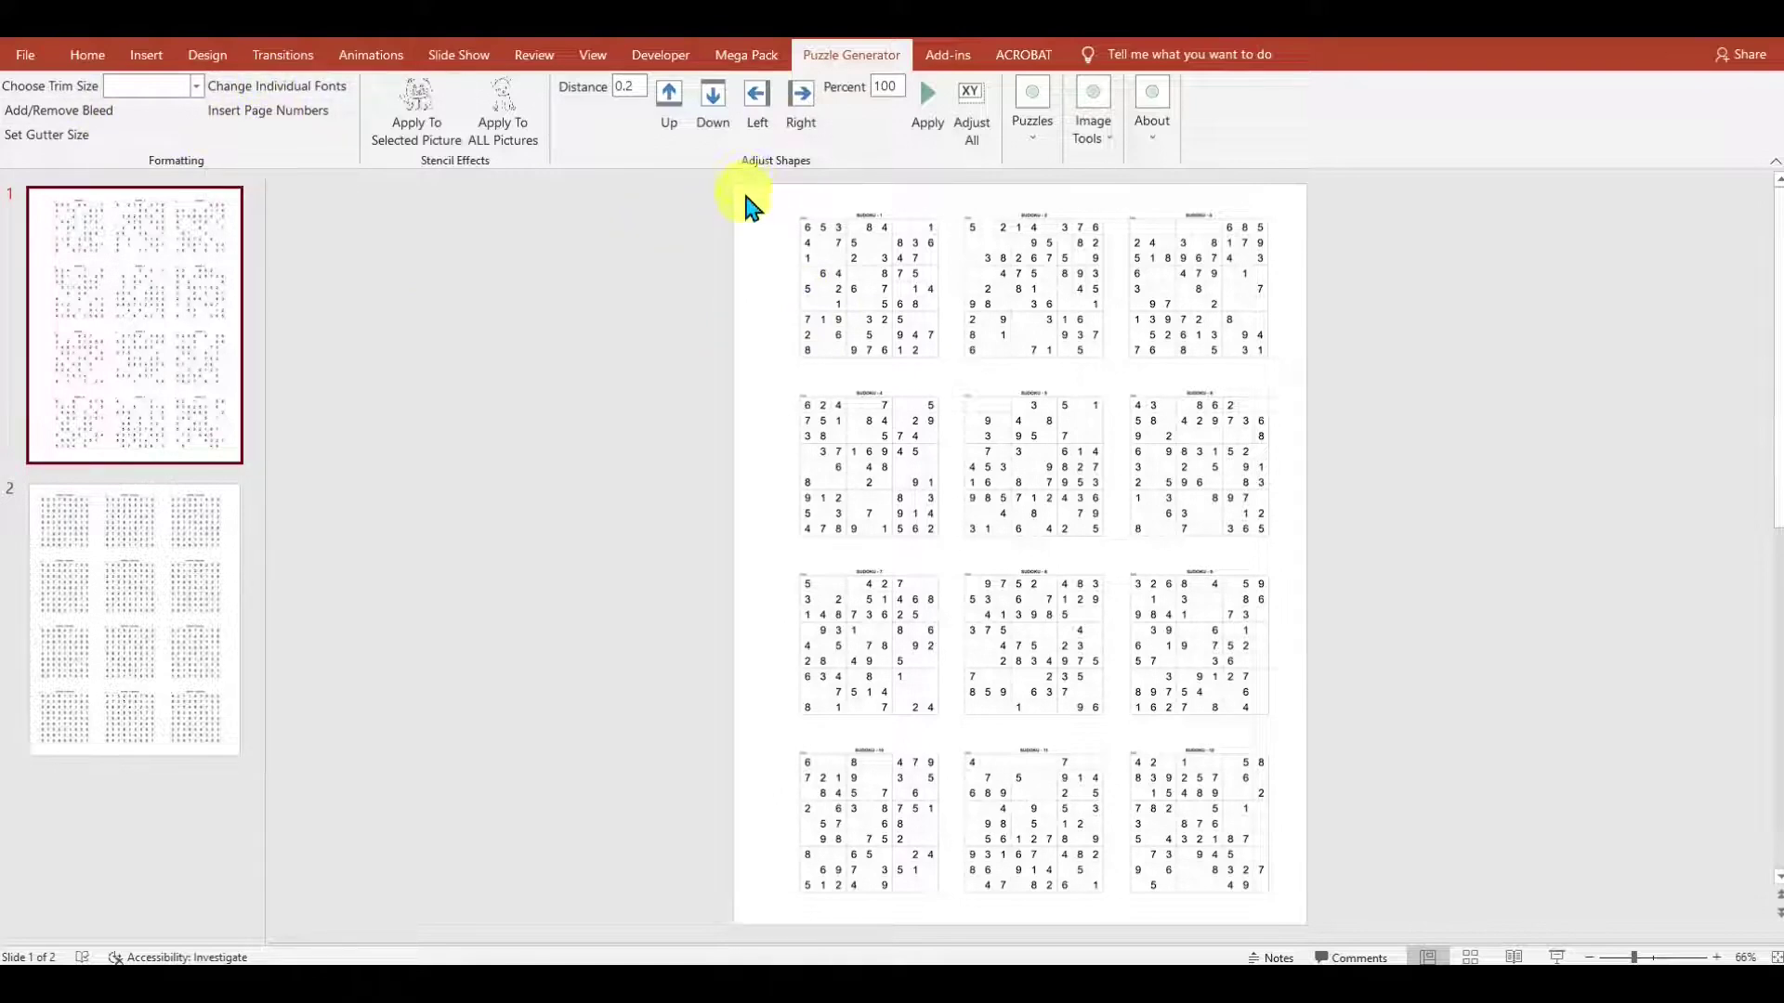
pyautogui.click(165, 514)
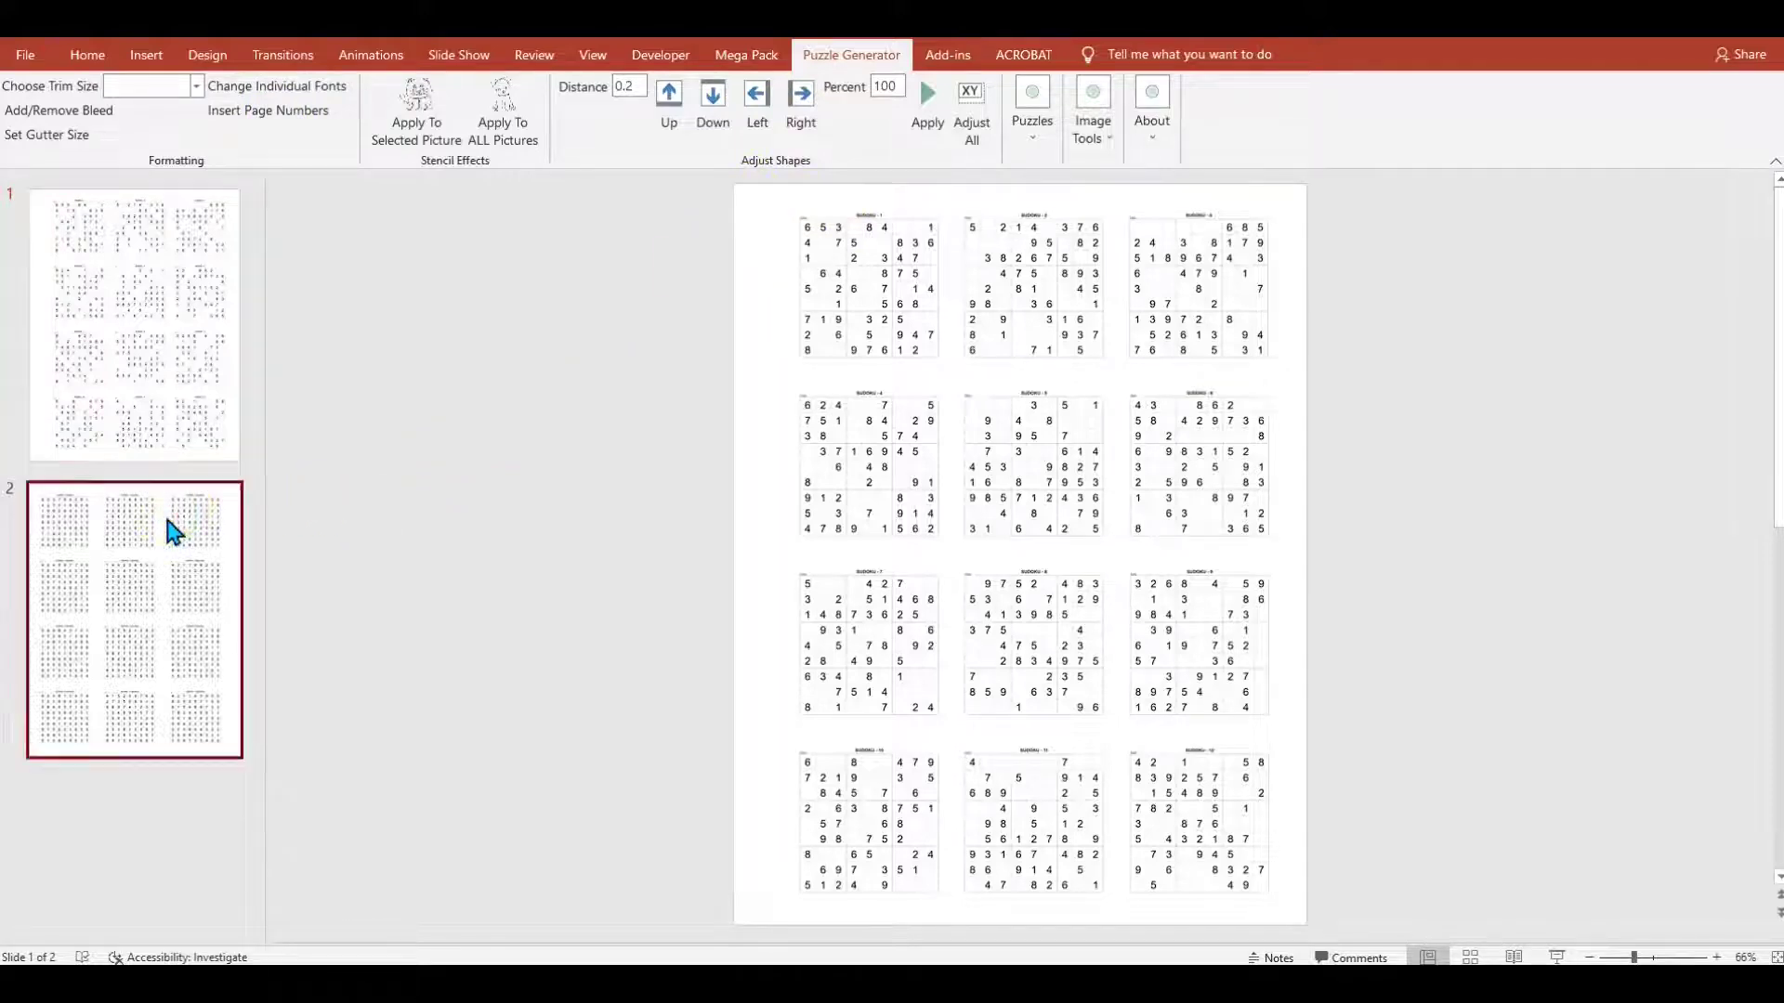
pyautogui.click(233, 271)
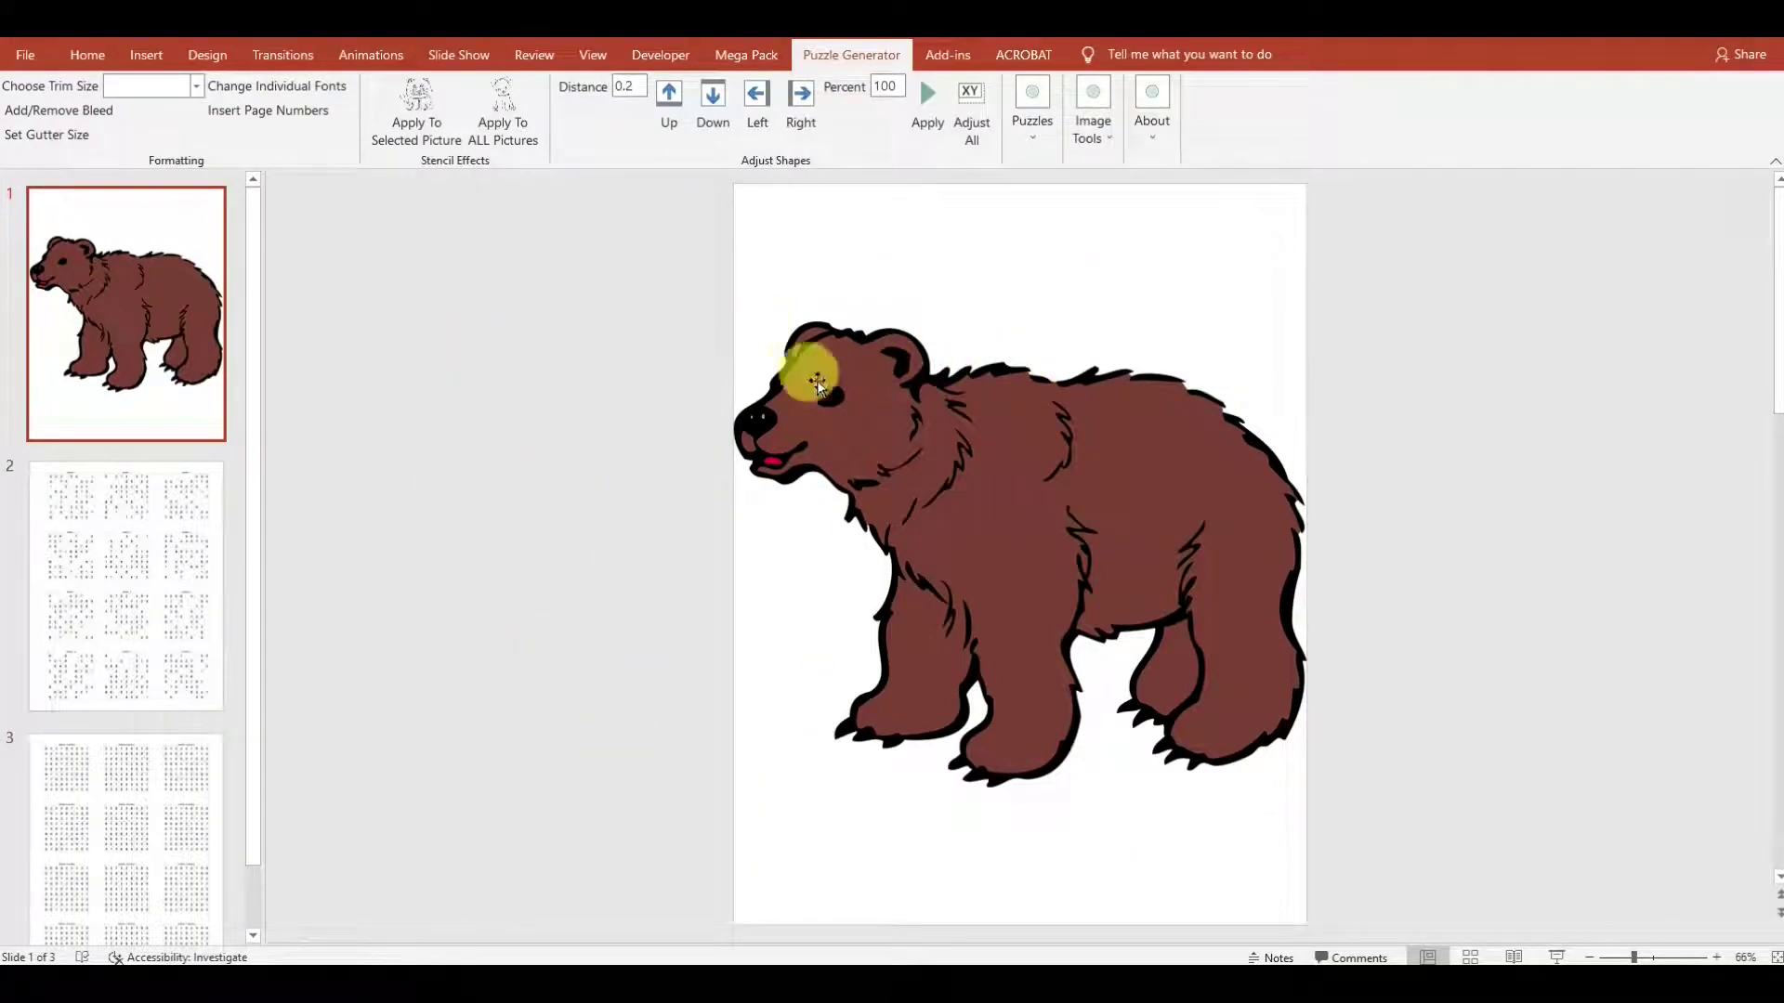
# - Apply the black-outline stencil effect to all pictures, replacing the original bear image
pyautogui.click(509, 112)
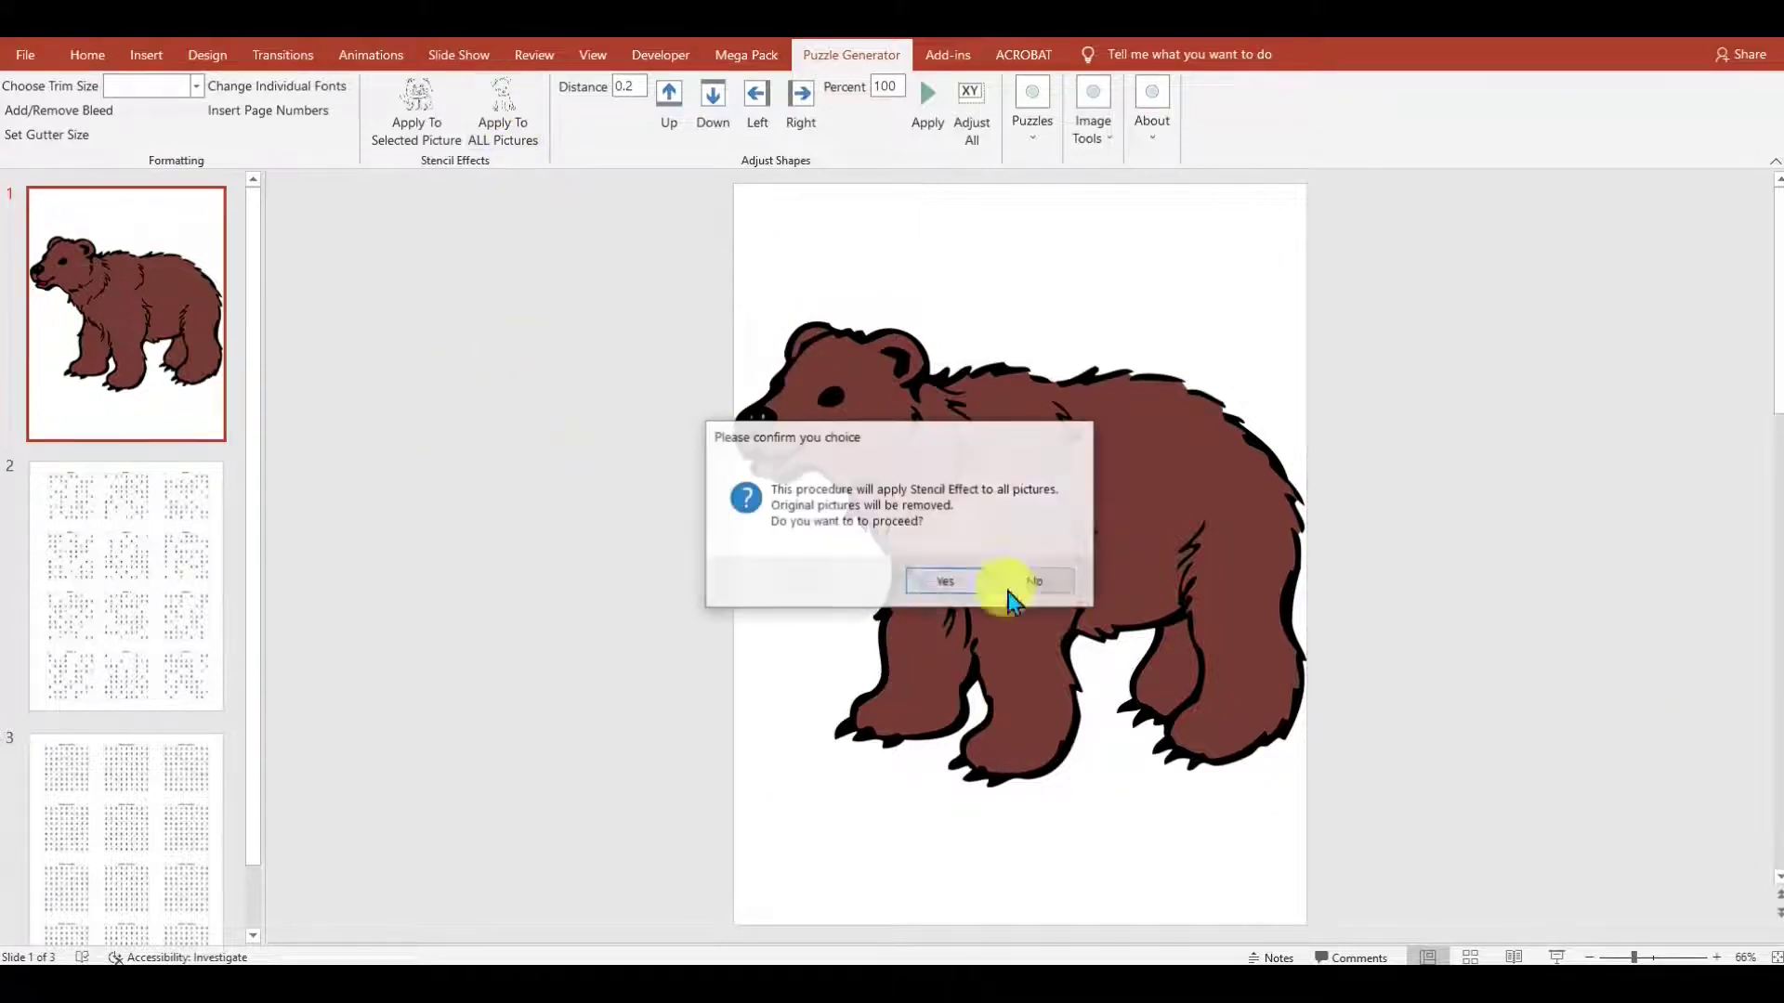
pyautogui.click(955, 582)
pyautogui.click(1043, 566)
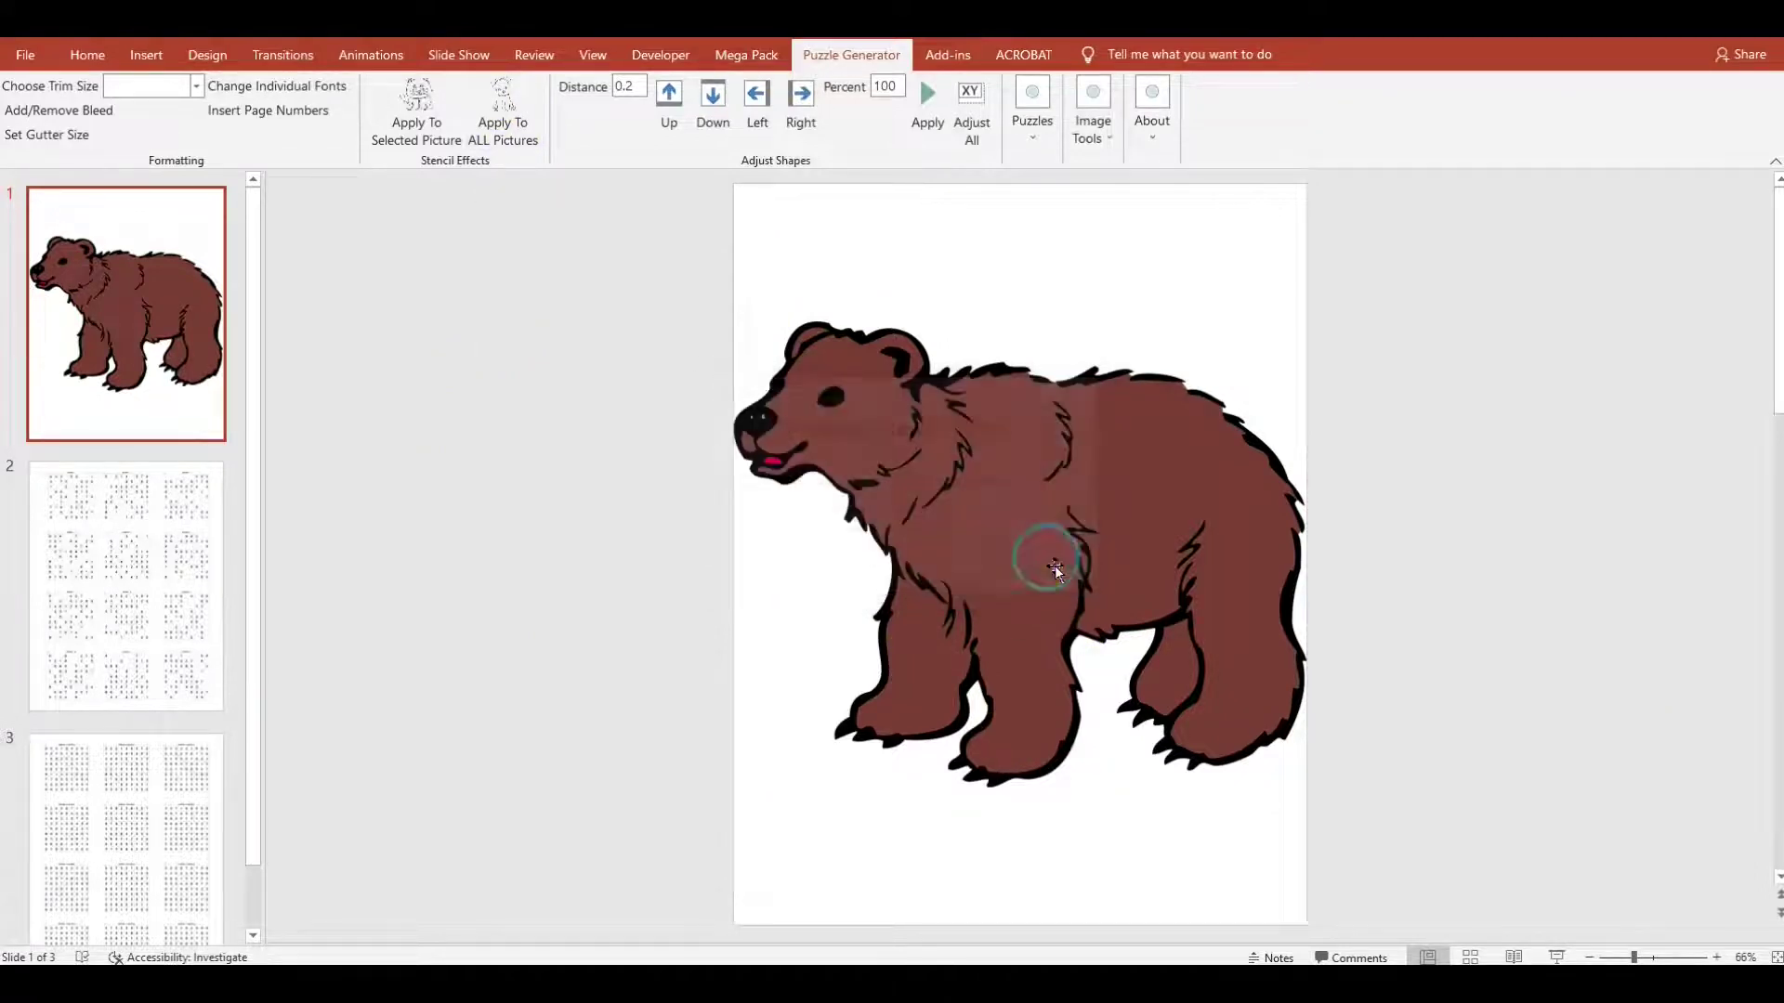
pyautogui.click(1045, 555)
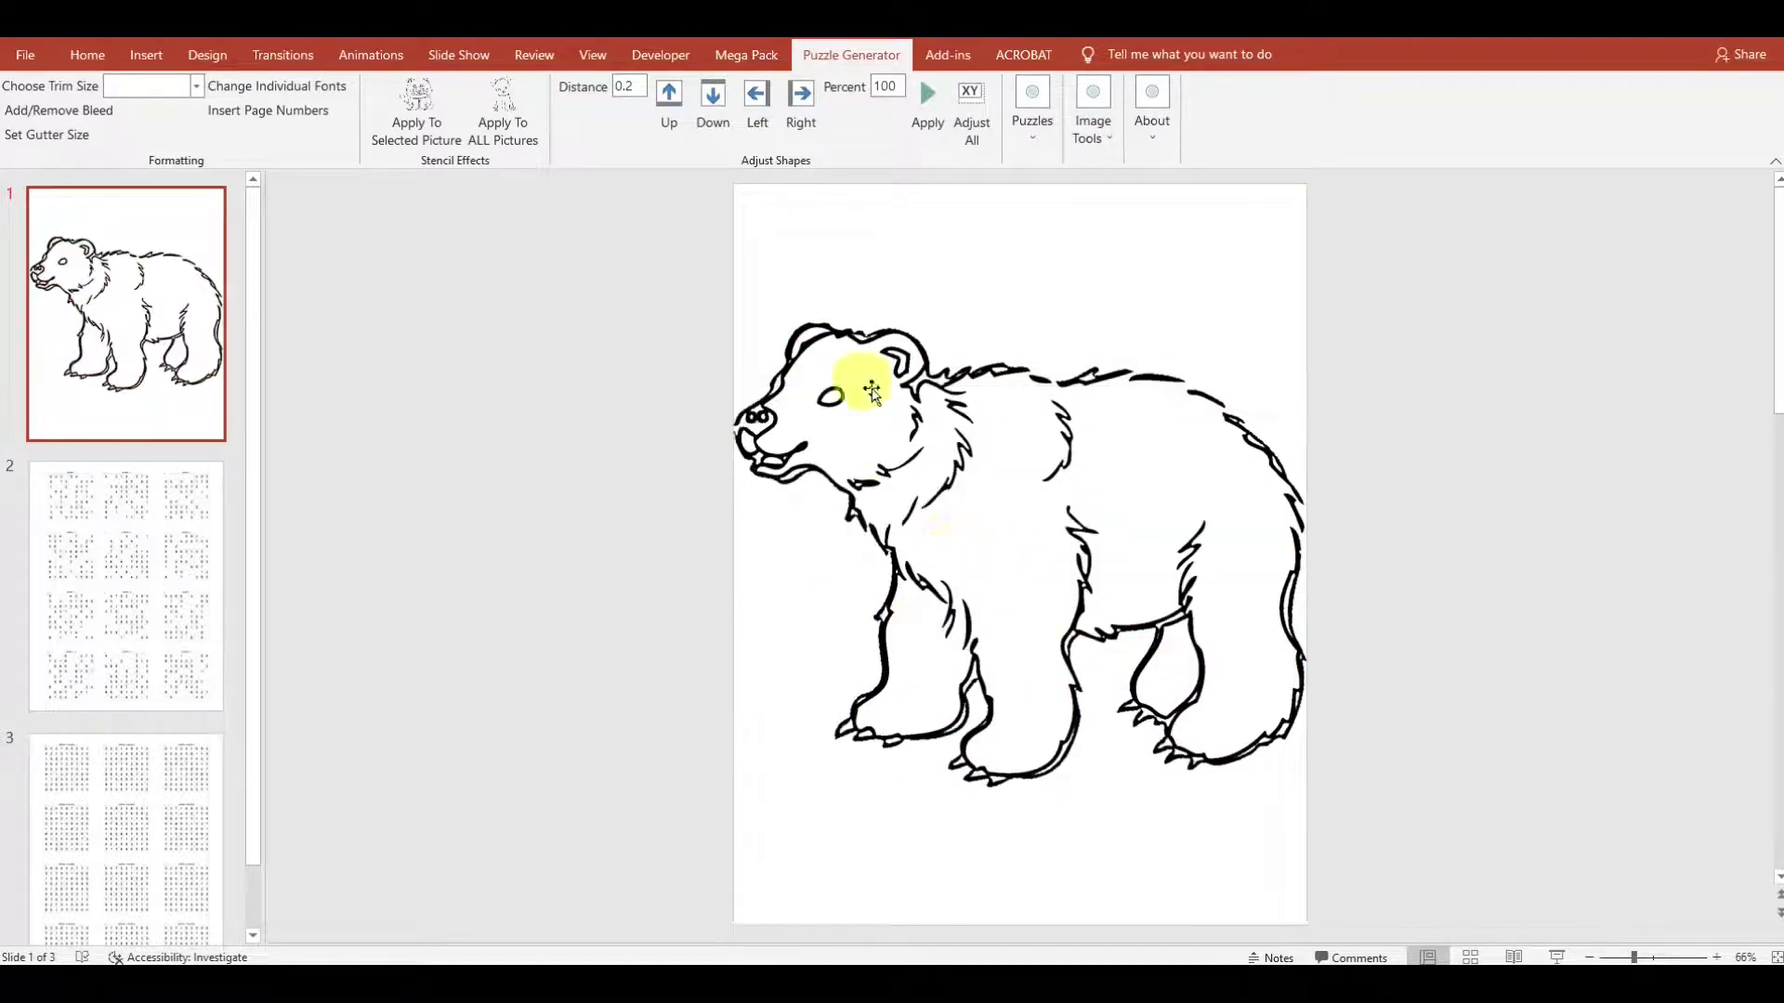
# - Shrink the bear stencil, centre it on the page, and nudge it slightly right
pyautogui.moveTo(1107, 793); pyautogui.dragTo(1070, 485)
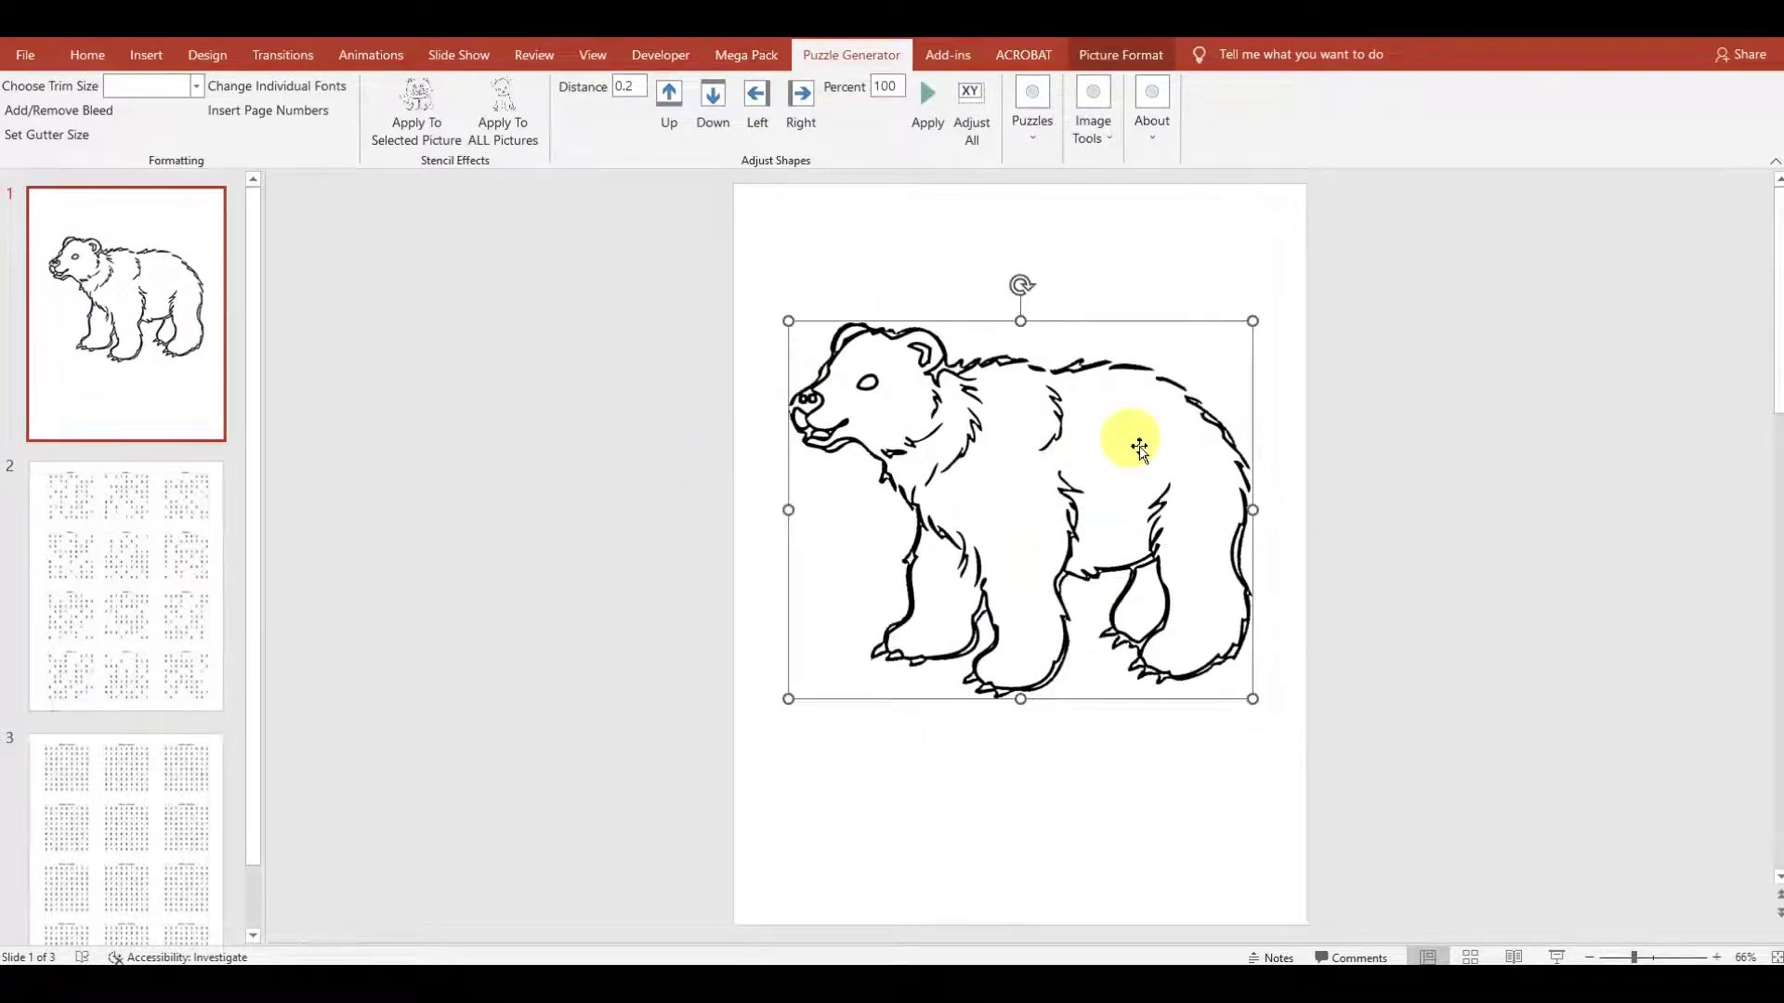
pyautogui.press('Right')
pyautogui.press('Right')
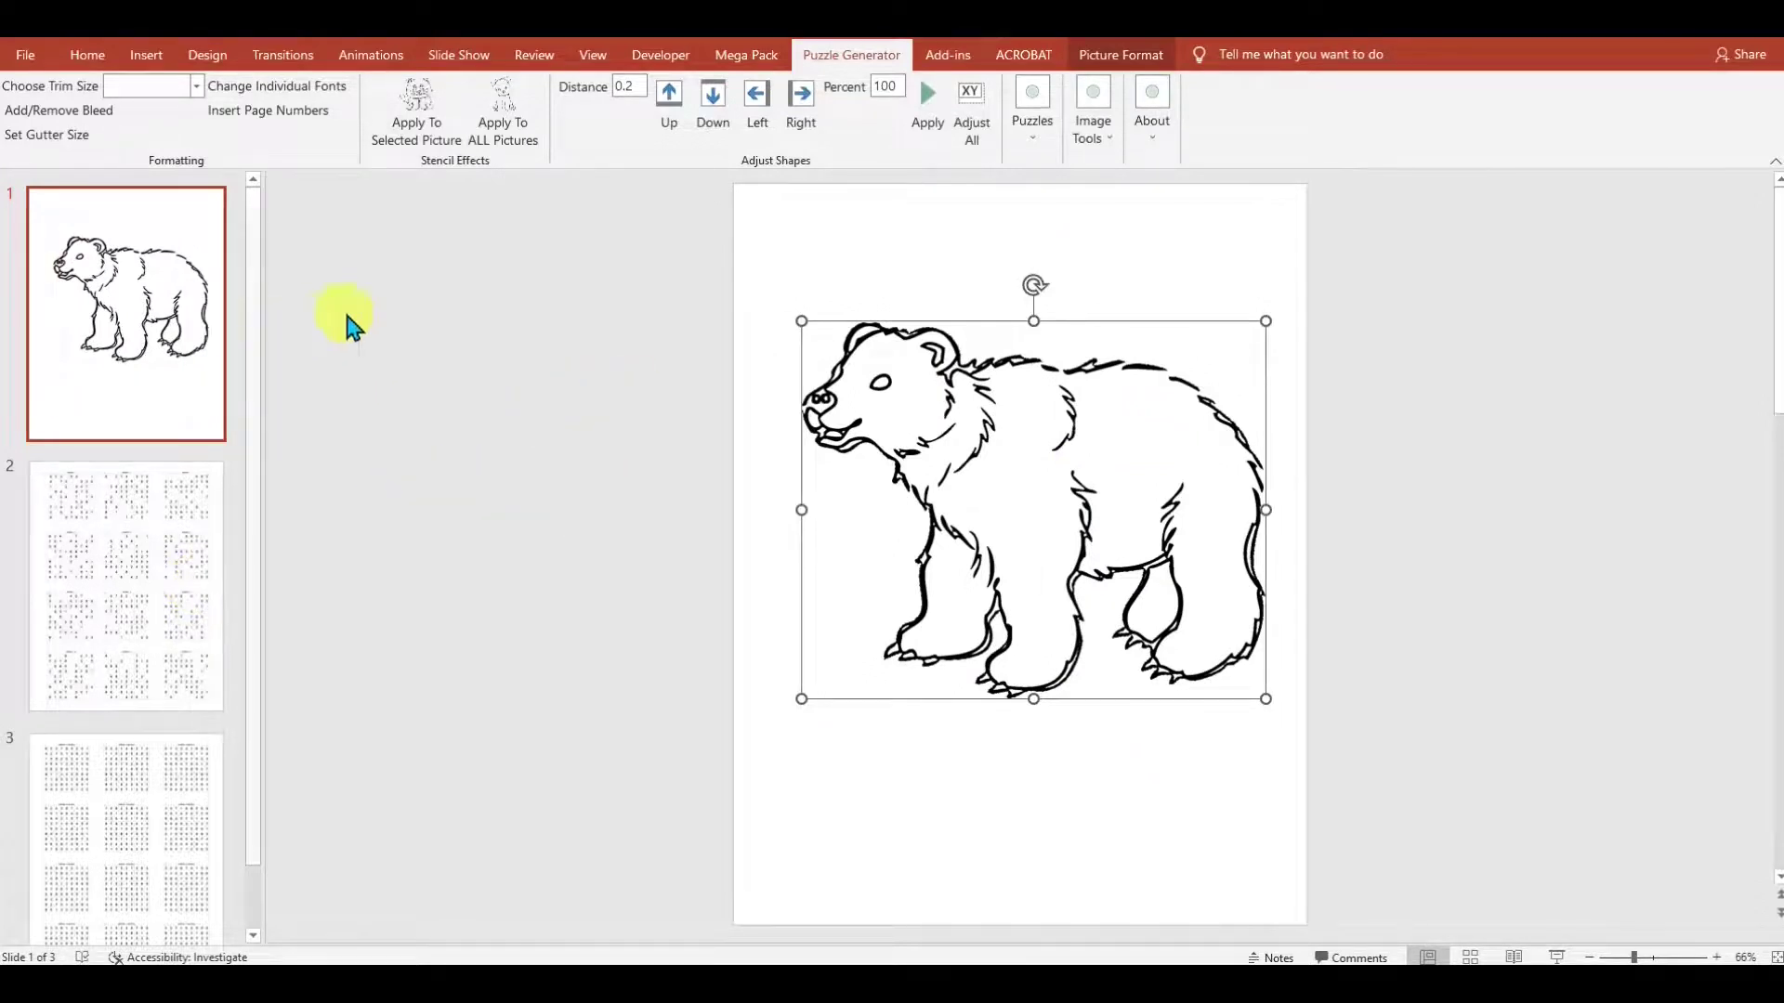
pyautogui.click(1029, 116)
pyautogui.press('Escape')
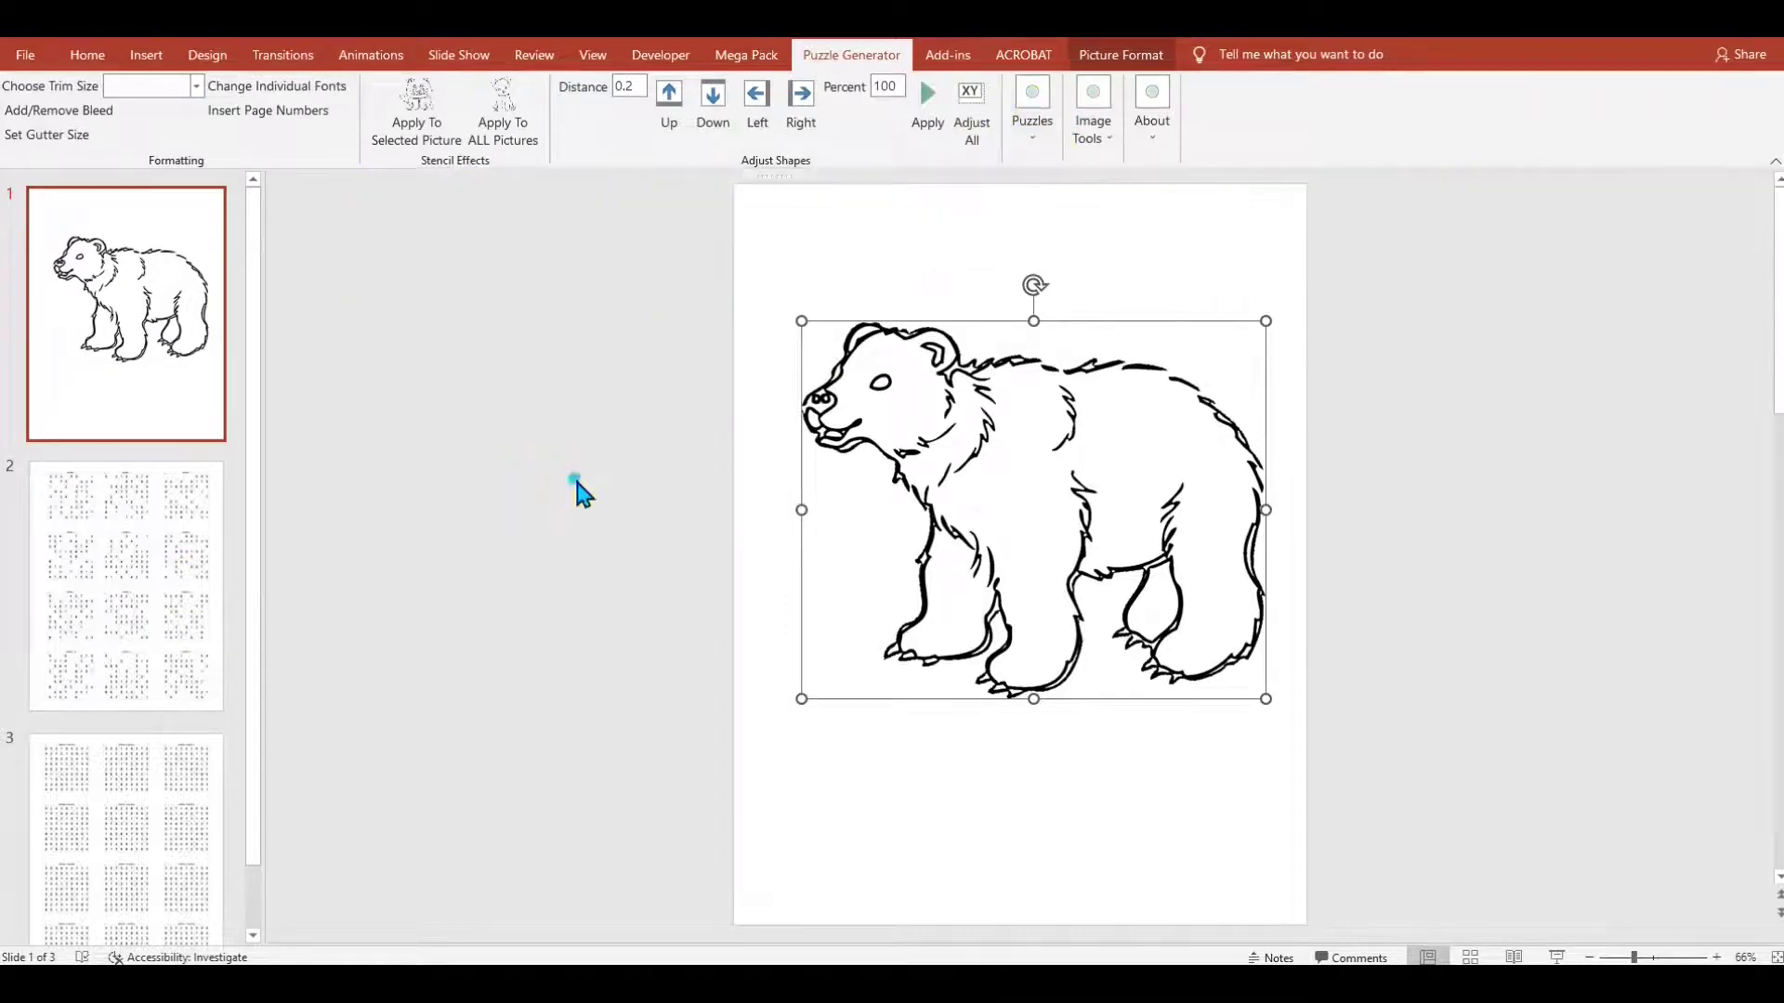
pyautogui.click(757, 102)
pyautogui.click(1043, 558)
pyautogui.click(805, 105)
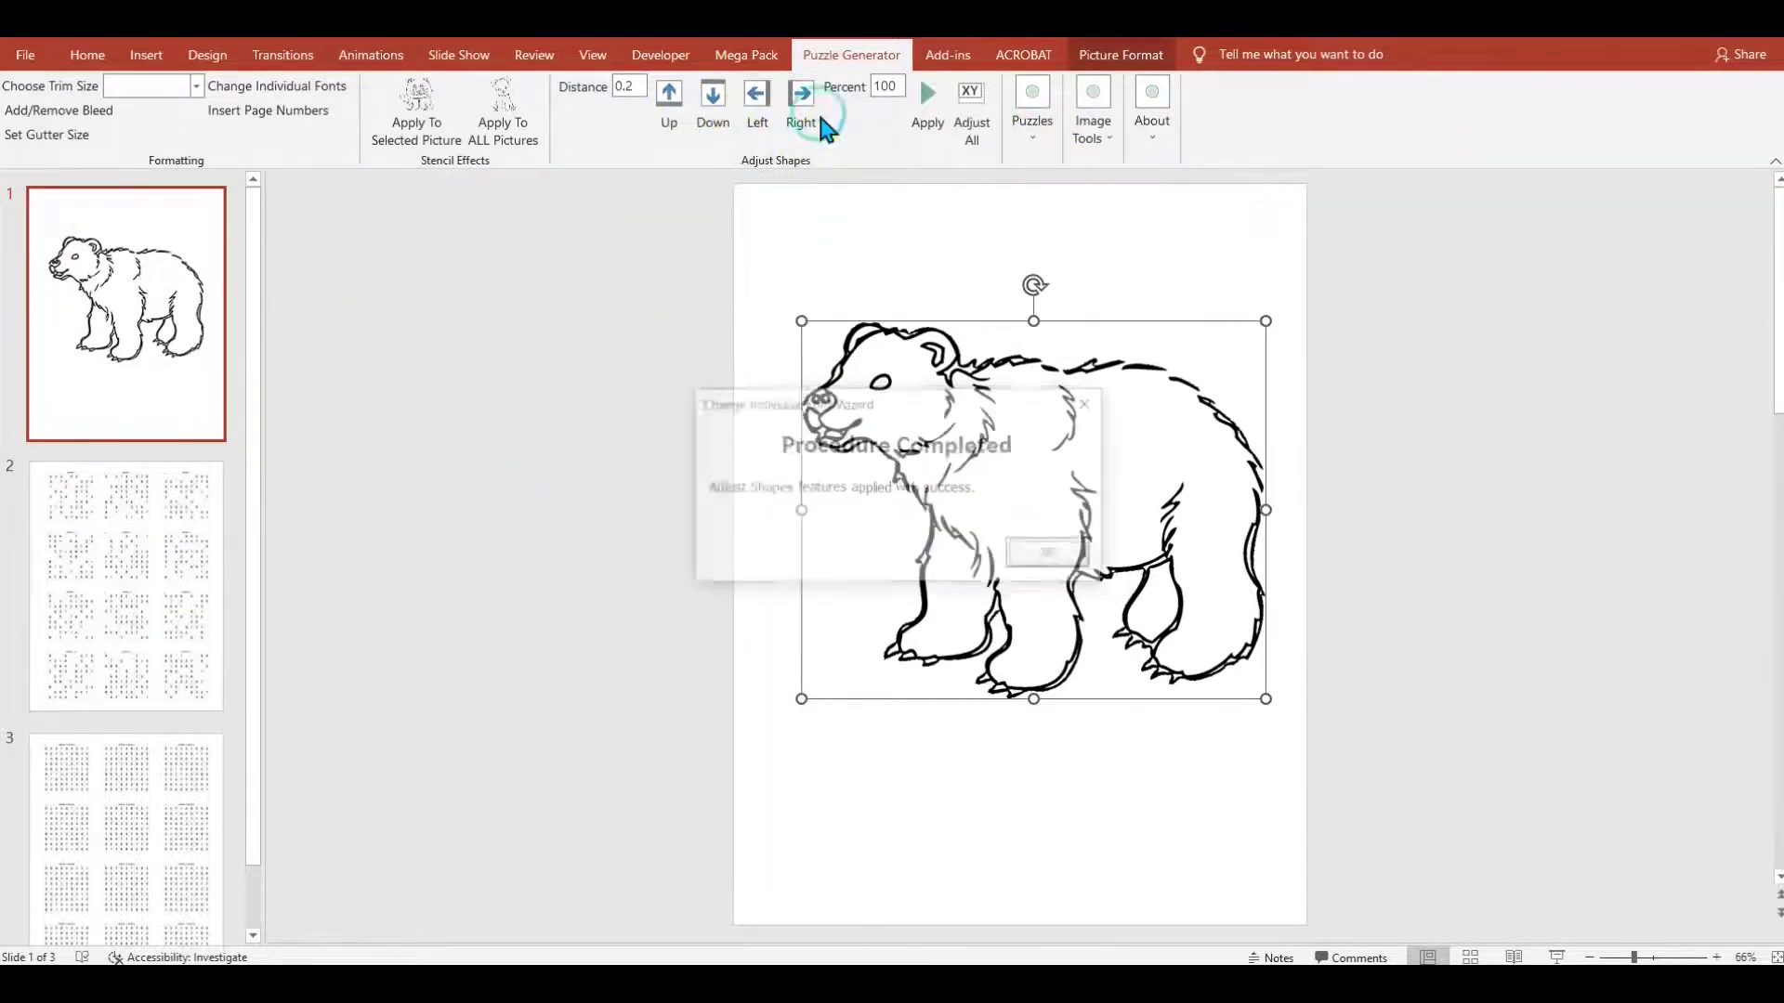
# - Show slide 2's page of twelve Sudoku puzzles after the bear stencil slide
pyautogui.click(1039, 556)
pyautogui.scroll(-1, 634, 243)
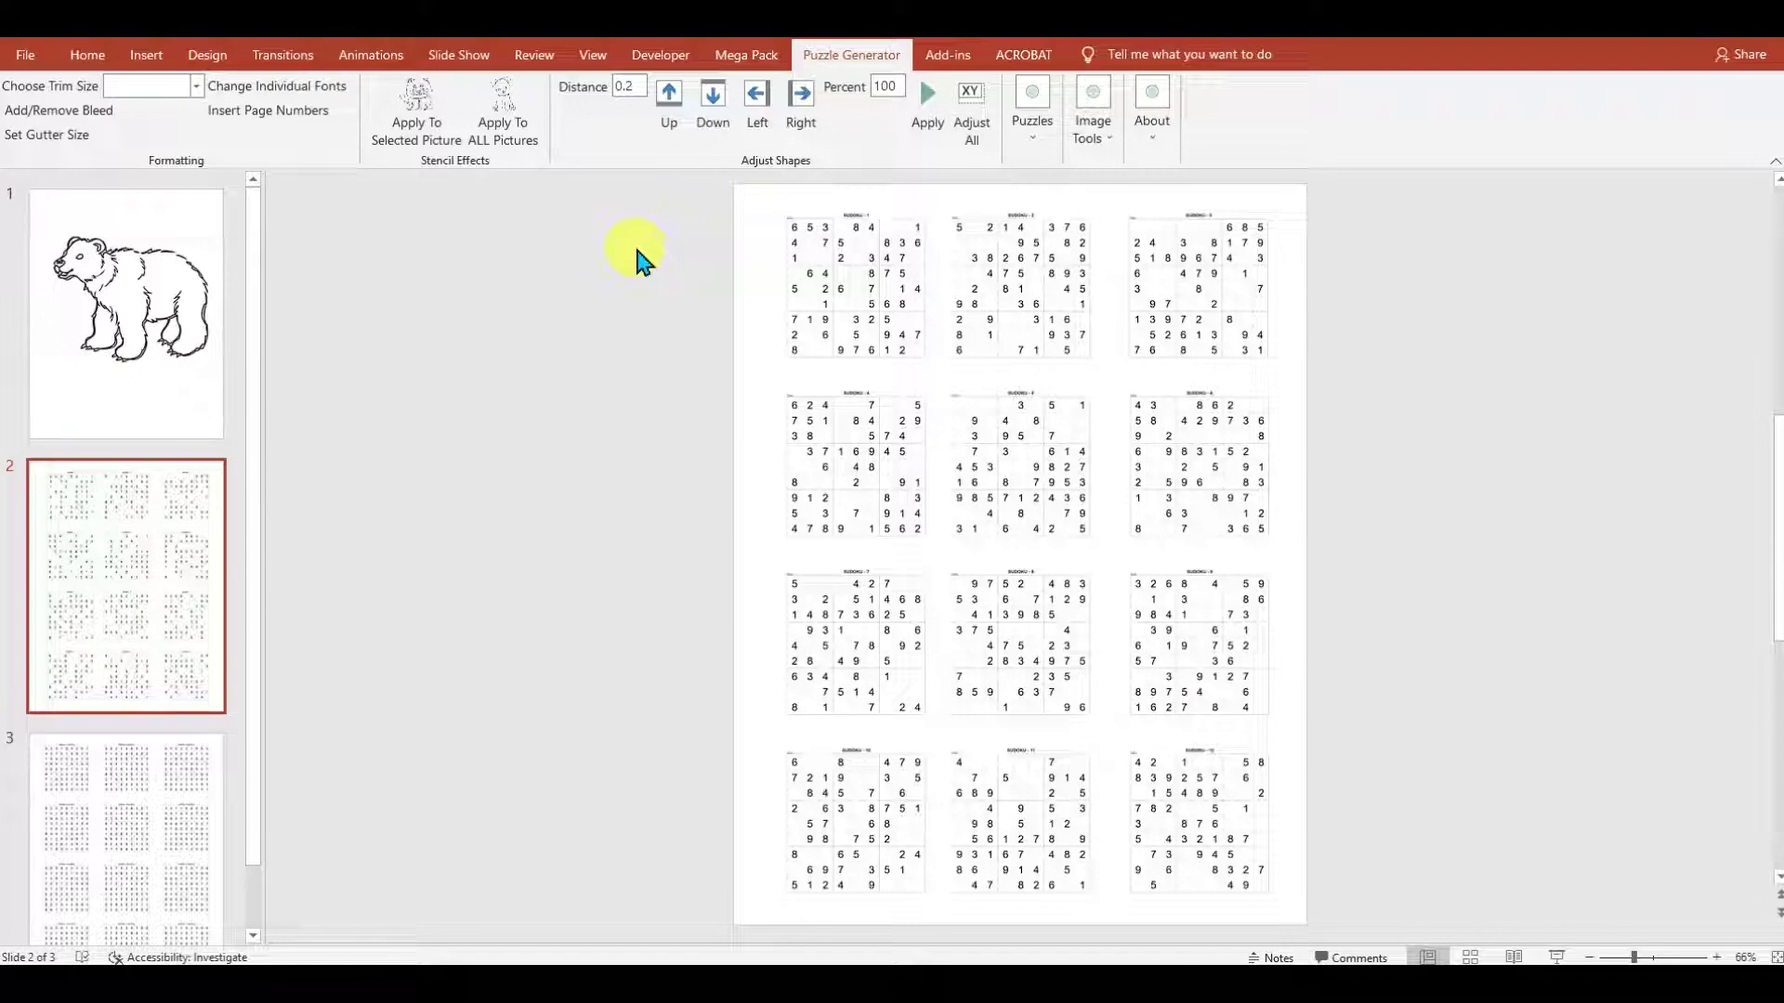